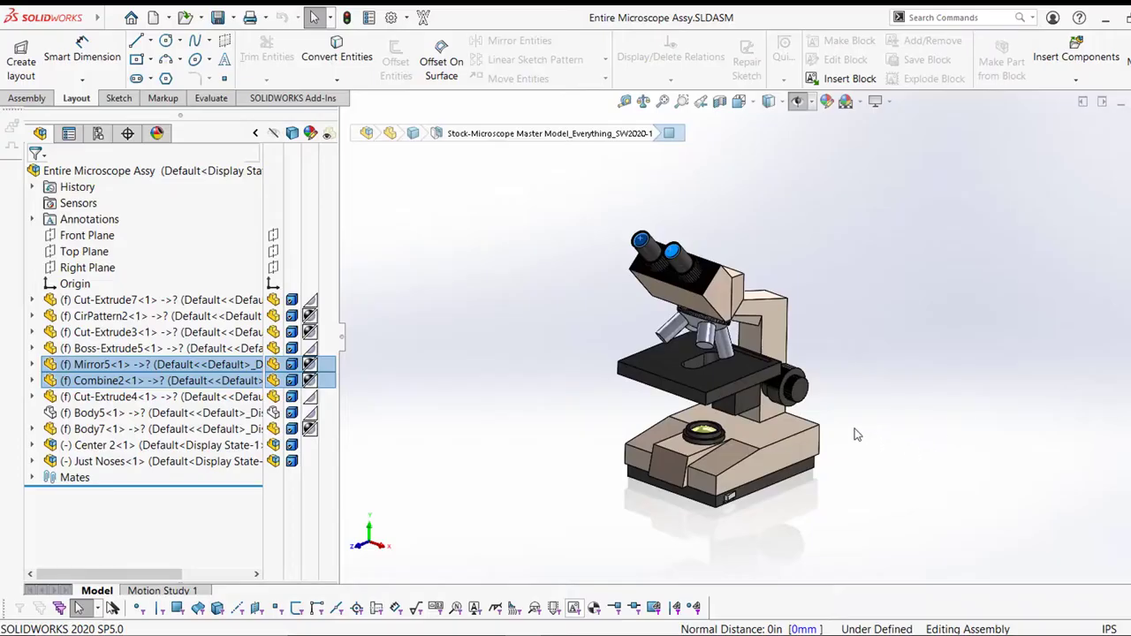
Revolve the objective nosepiece under the microscope head to bring its objectives into a different position
scroll(642, 277, down, 10)
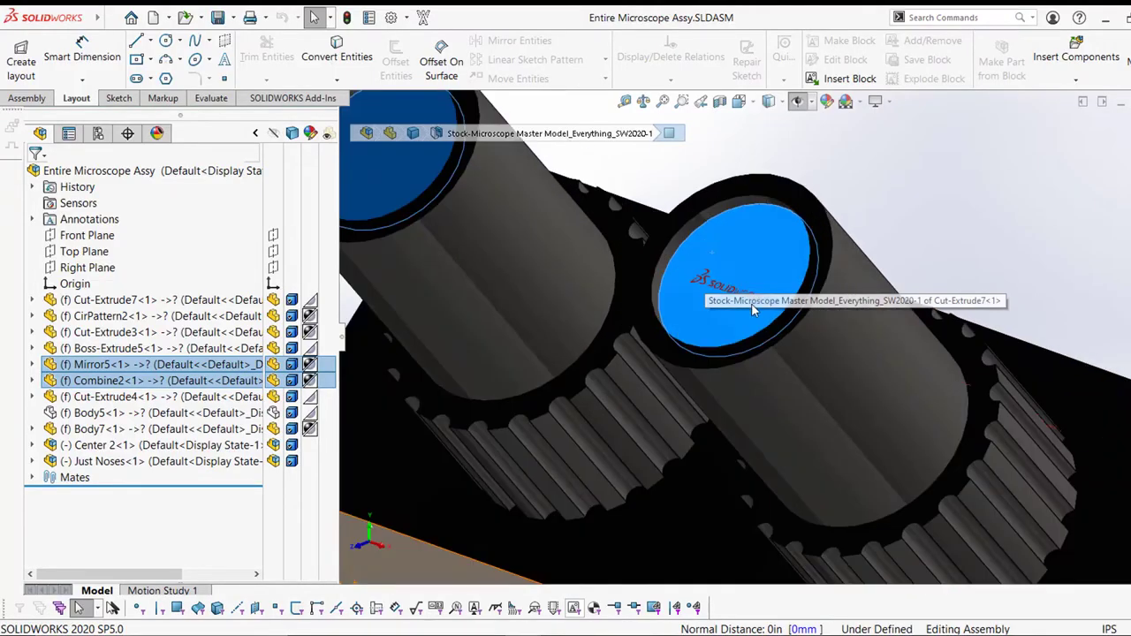
scroll(743, 305, down, 6)
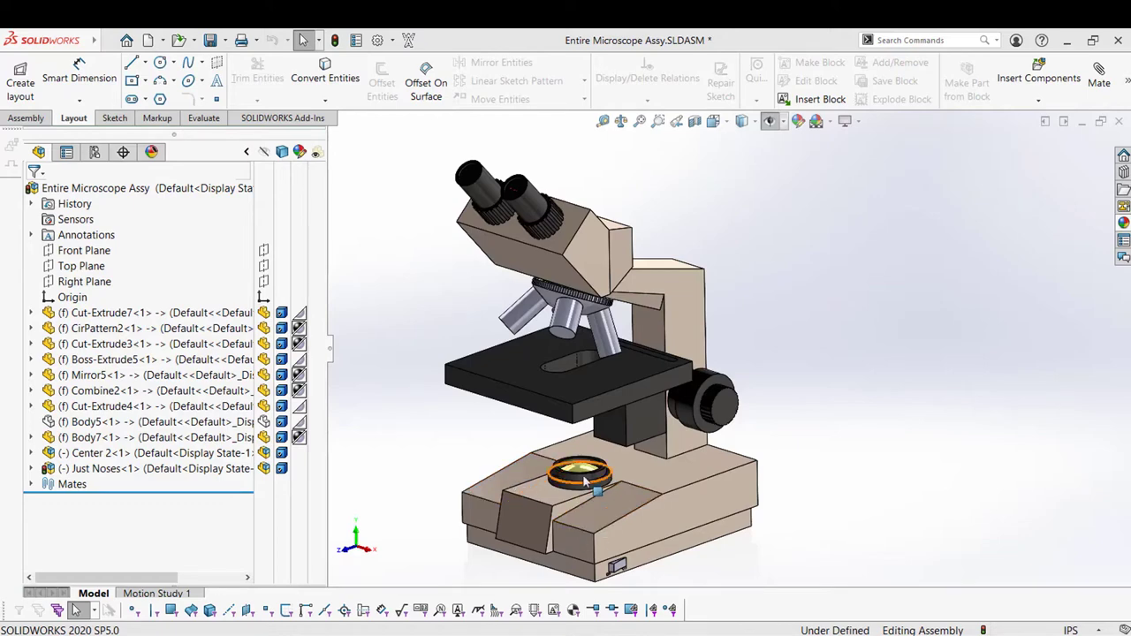
mouse_move(583, 480)
middle_down()
mouse_move(674, 490)
mouse_move(667, 497)
mouse_move(570, 472)
mouse_move(591, 472)
middle_up()
scroll(634, 325, down, 3)
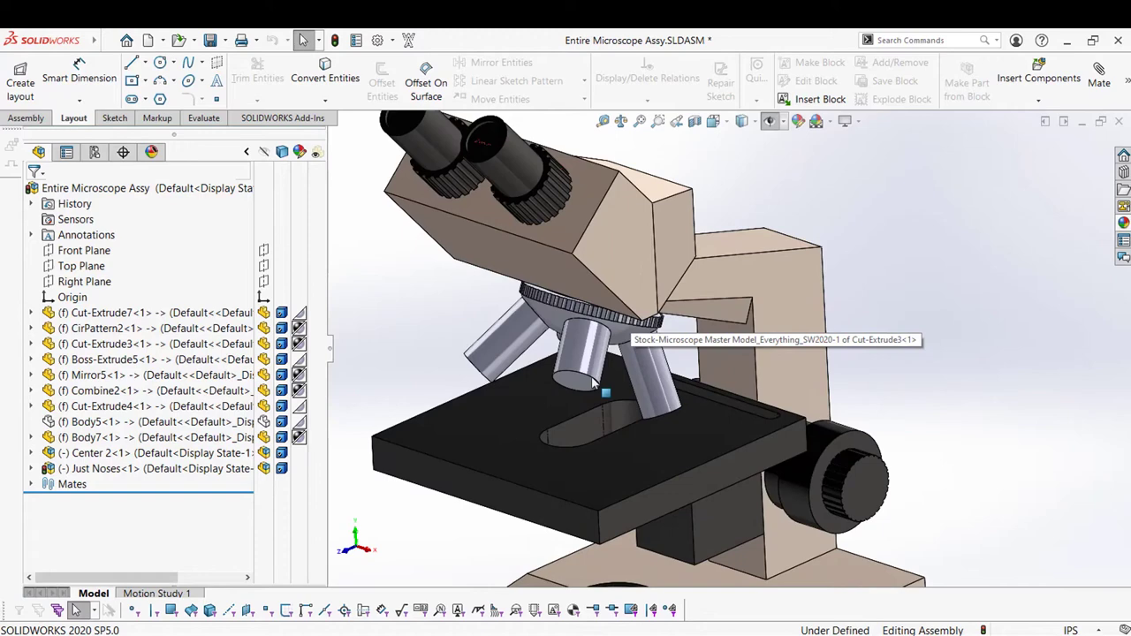
mouse_move(593, 382)
mouse_down()
mouse_move(411, 277)
mouse_move(649, 401)
mouse_move(580, 369)
mouse_up()
key(z)
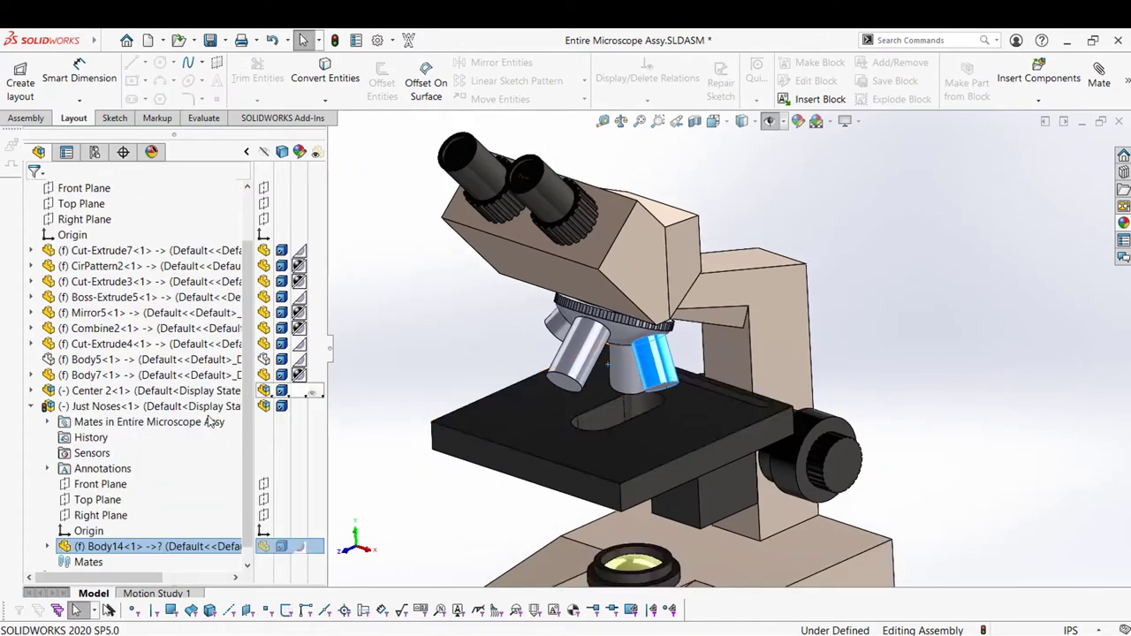
Isolate the Center 2 and Just Noses subassemblies from the rest of the microscope
click(92, 408)
scroll(156, 486, down, 1)
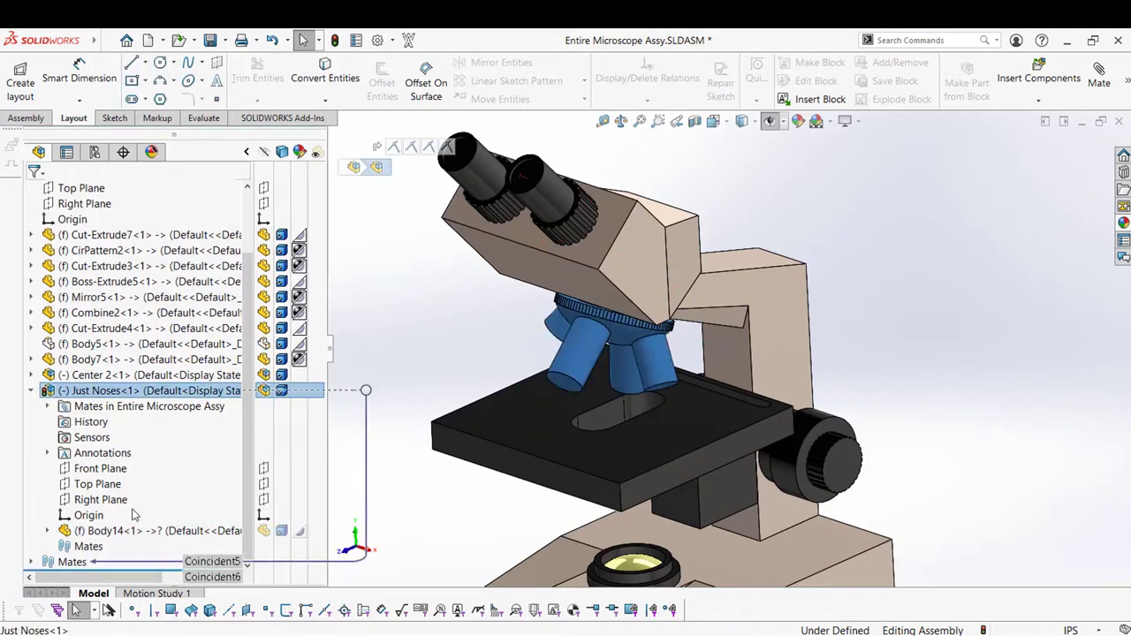
ctrl+click(90, 376)
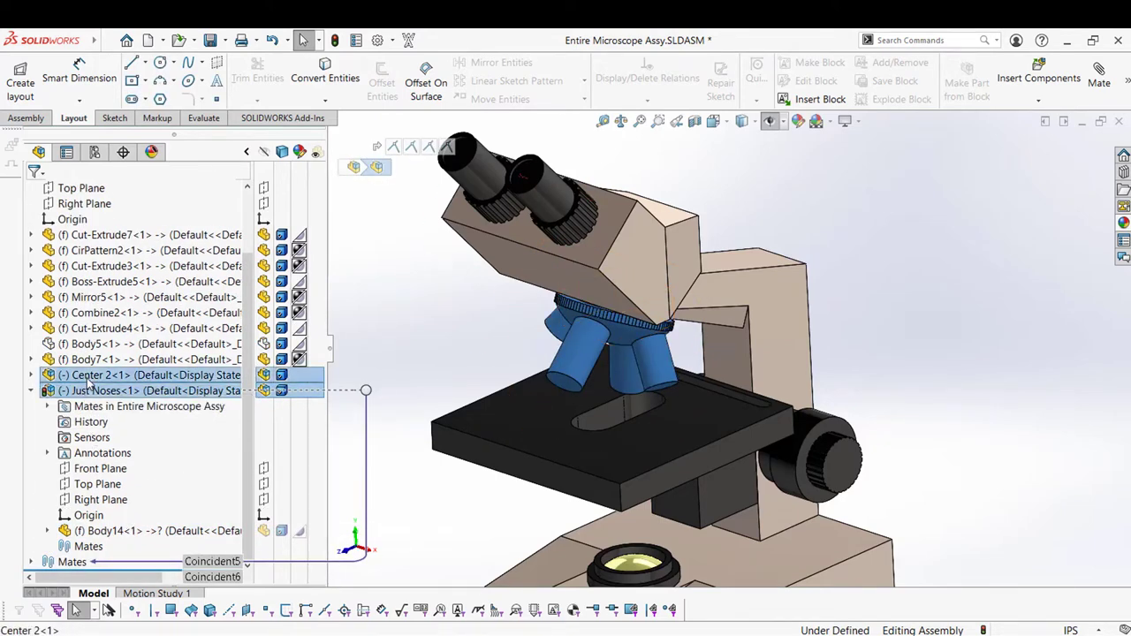
right_click(90, 382)
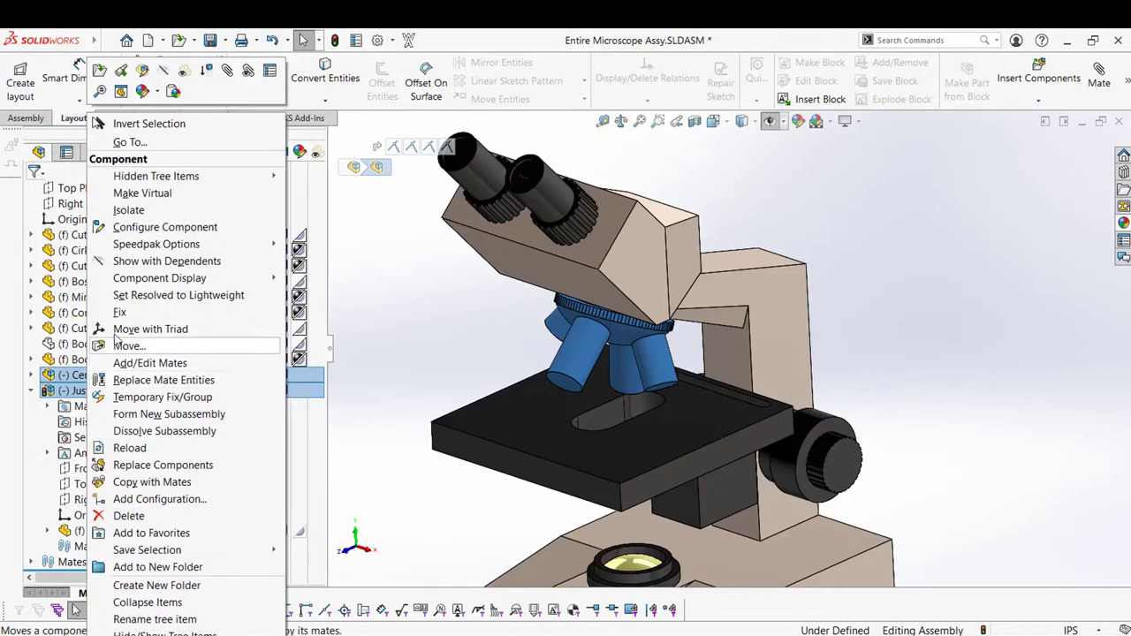
click(129, 210)
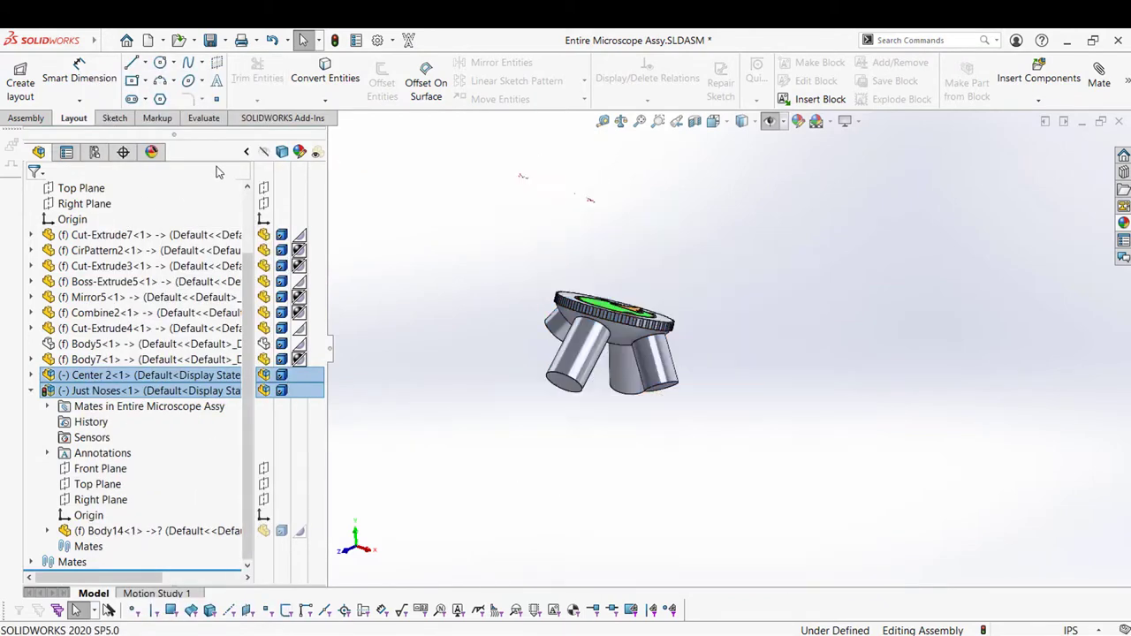
Examine the notches along the nosepiece ring's inner rim and the spring plate that carries the detent pin
middle_drag(619, 323, 522, 371)
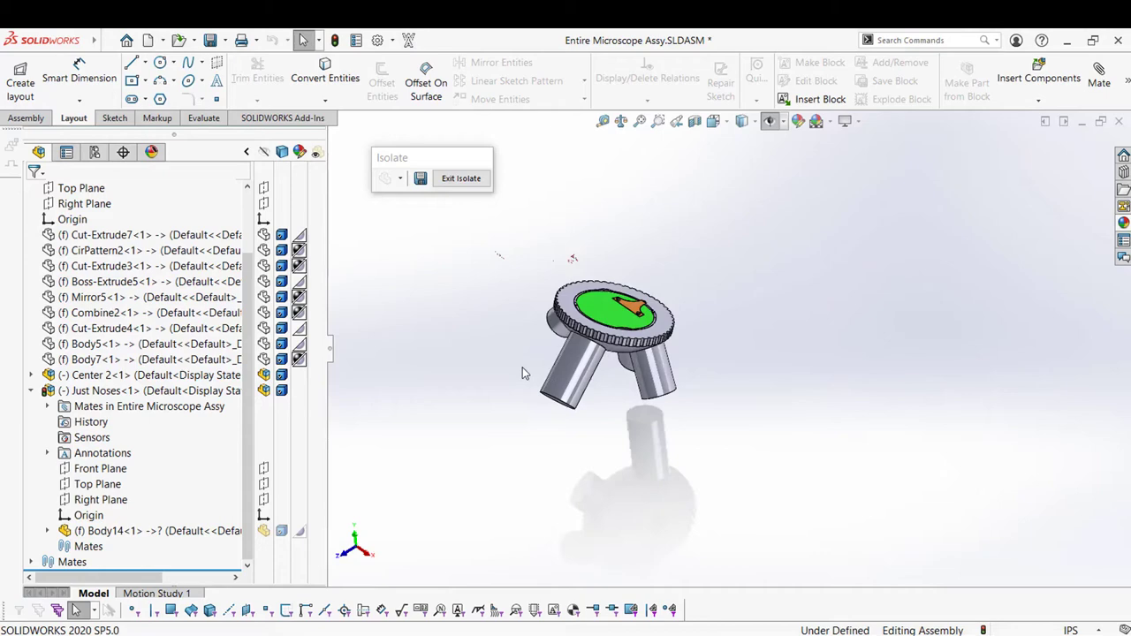
scroll(672, 296, down, 3)
middle_drag(554, 415, 537, 401)
scroll(544, 385, down, 2)
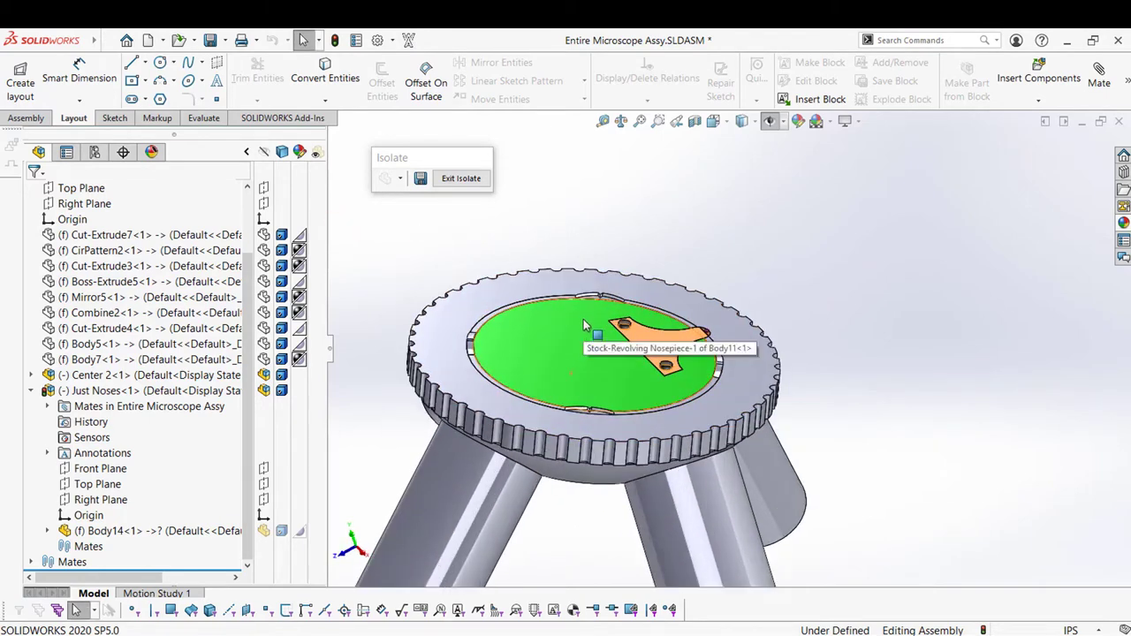
scroll(583, 375, down, 3)
scroll(842, 413, down, 2)
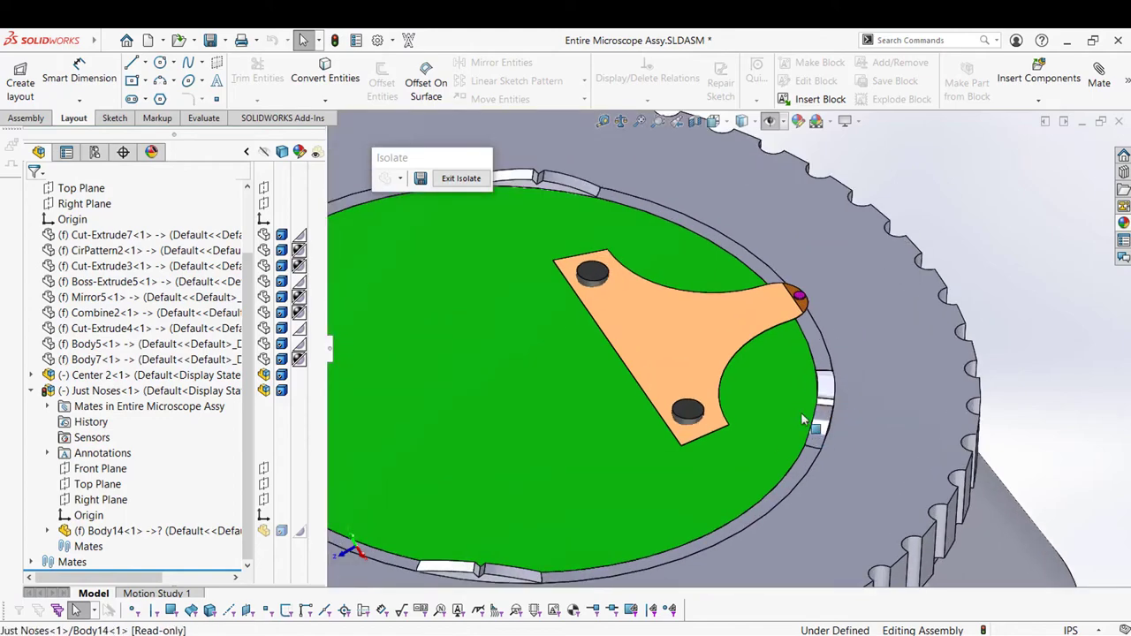
middle_drag(803, 416, 819, 435)
scroll(831, 424, down, 4)
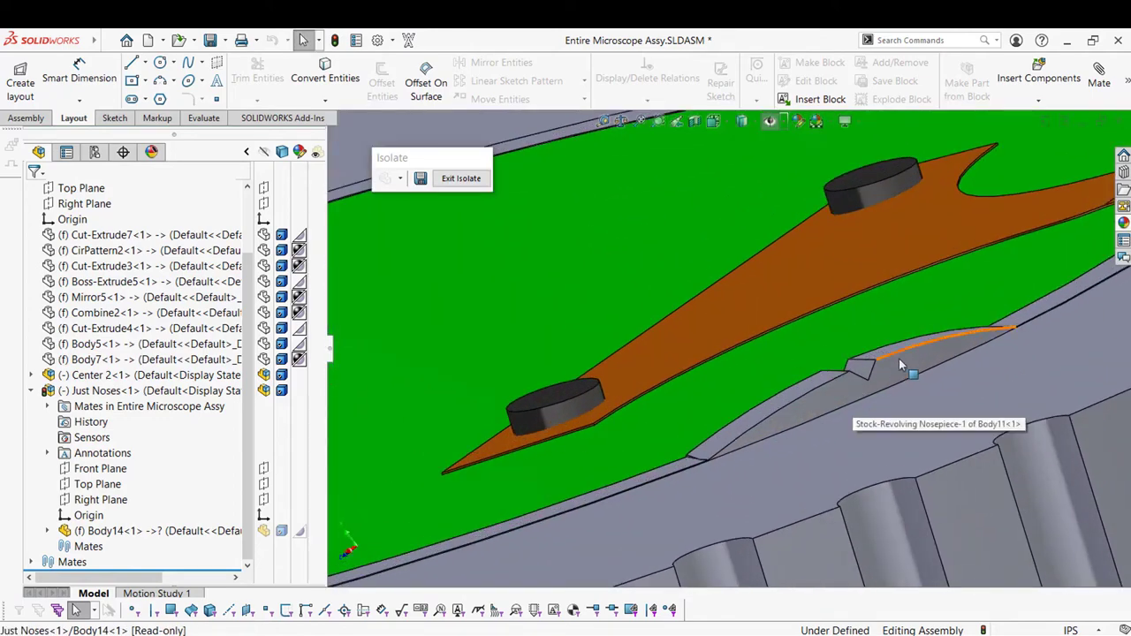
click(886, 368)
scroll(883, 367, up, 4)
scroll(912, 312, down, 5)
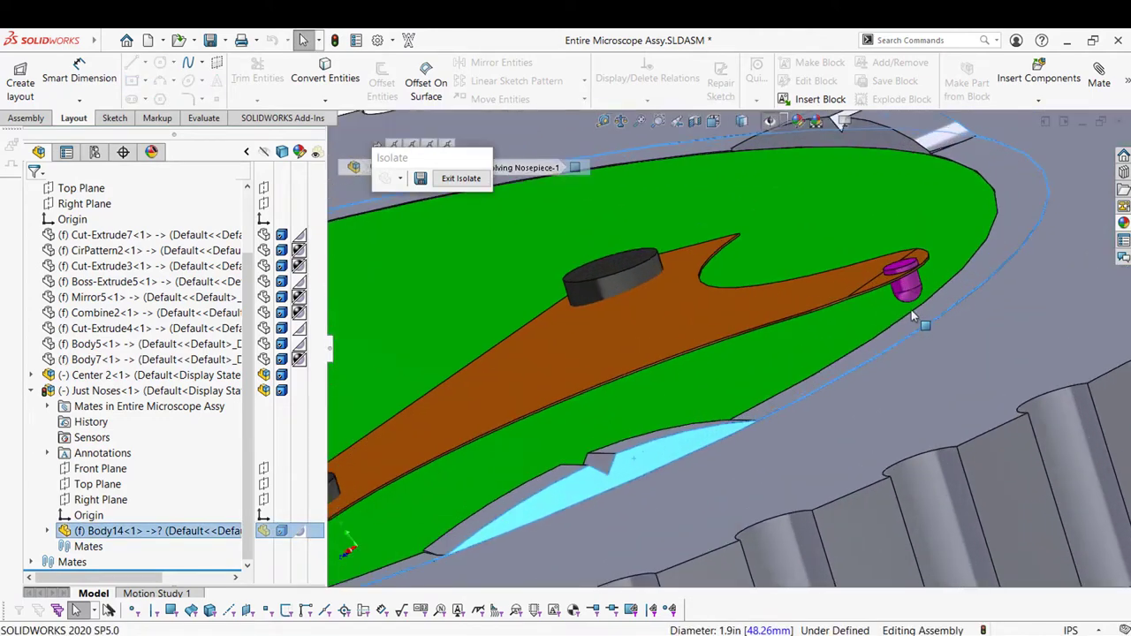
click(851, 297)
scroll(536, 352, up, 6)
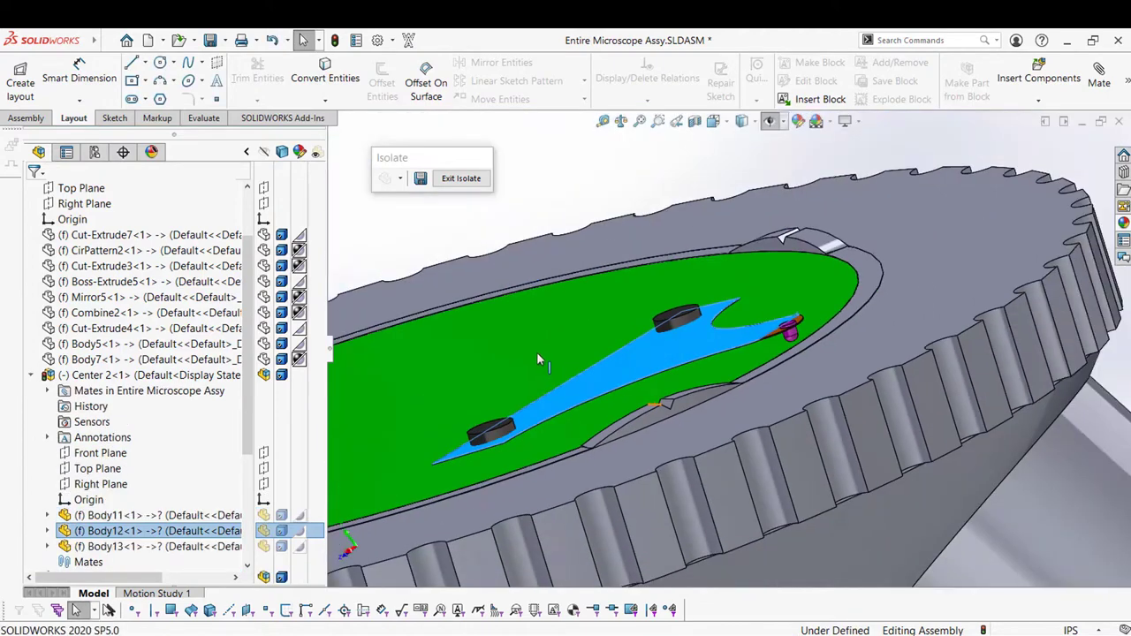
Orient the view normal to the nosepiece ring's flat face and turn the spring plate slightly counterclockwise
middle_drag(608, 358, 557, 267)
click(541, 249)
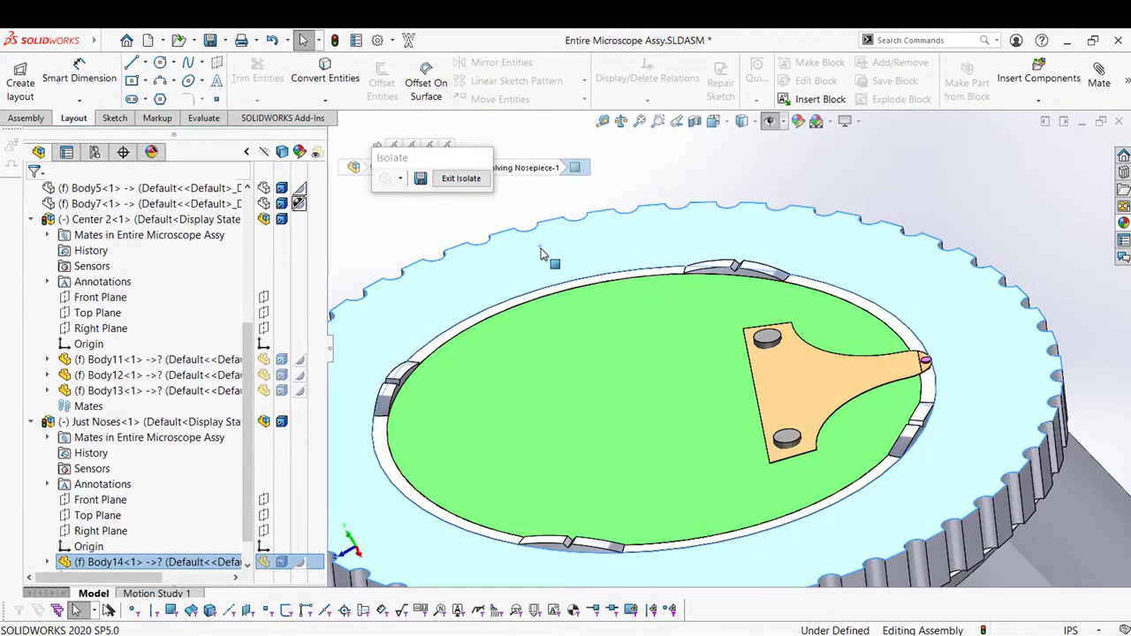
key(ctrl+8)
scroll(743, 347, down, 3)
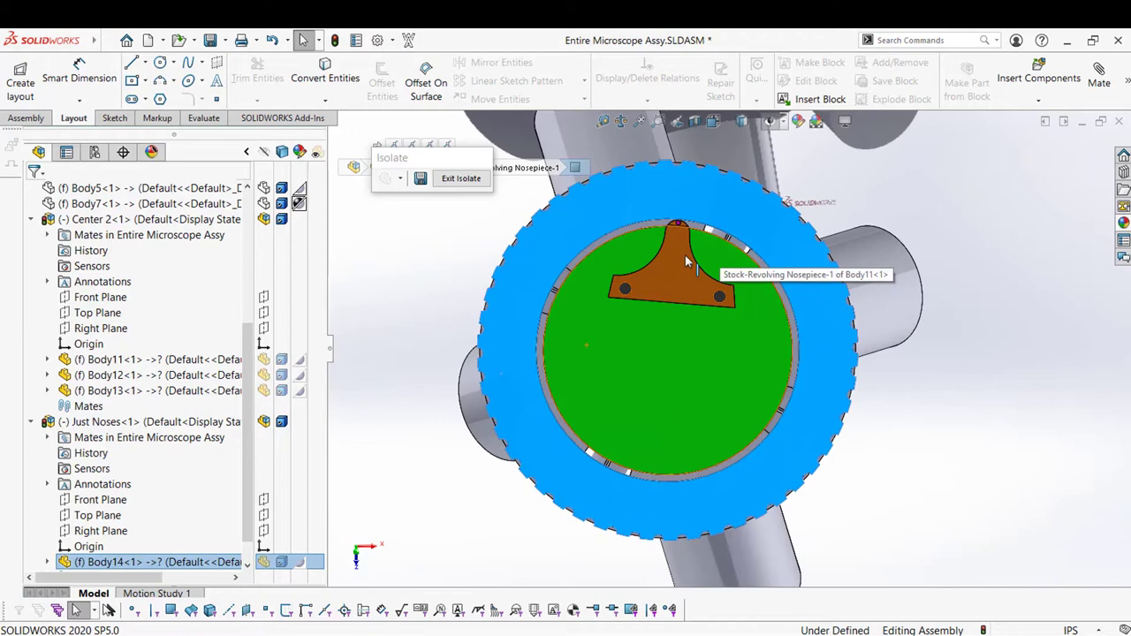
click(655, 259)
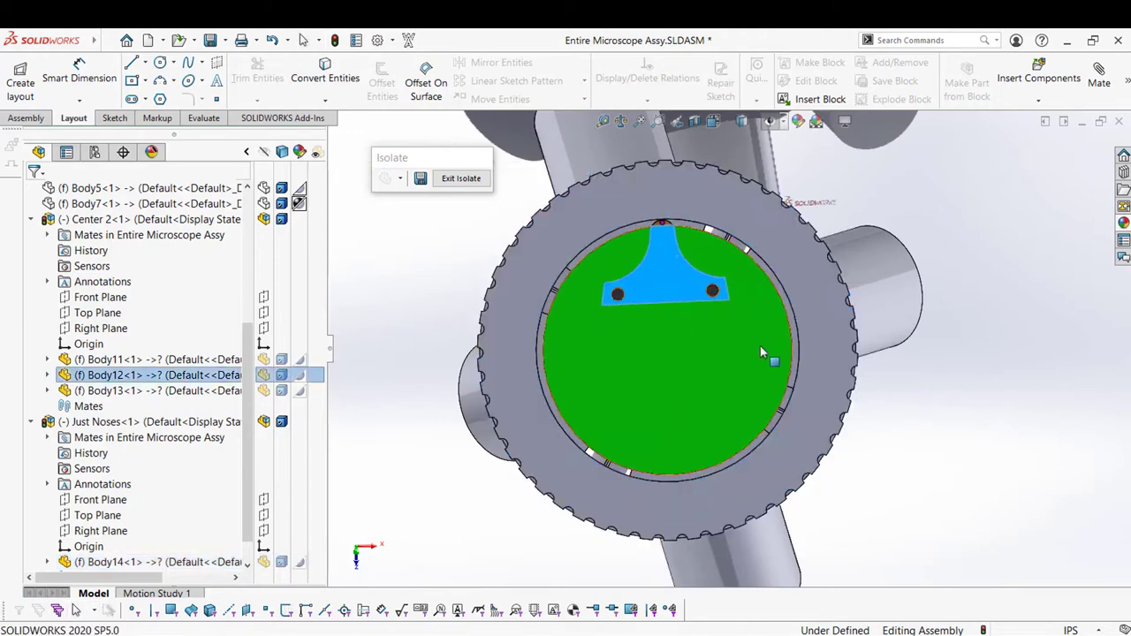
scroll(708, 354, down, 2)
scroll(683, 308, up, 2)
scroll(693, 245, down, 2)
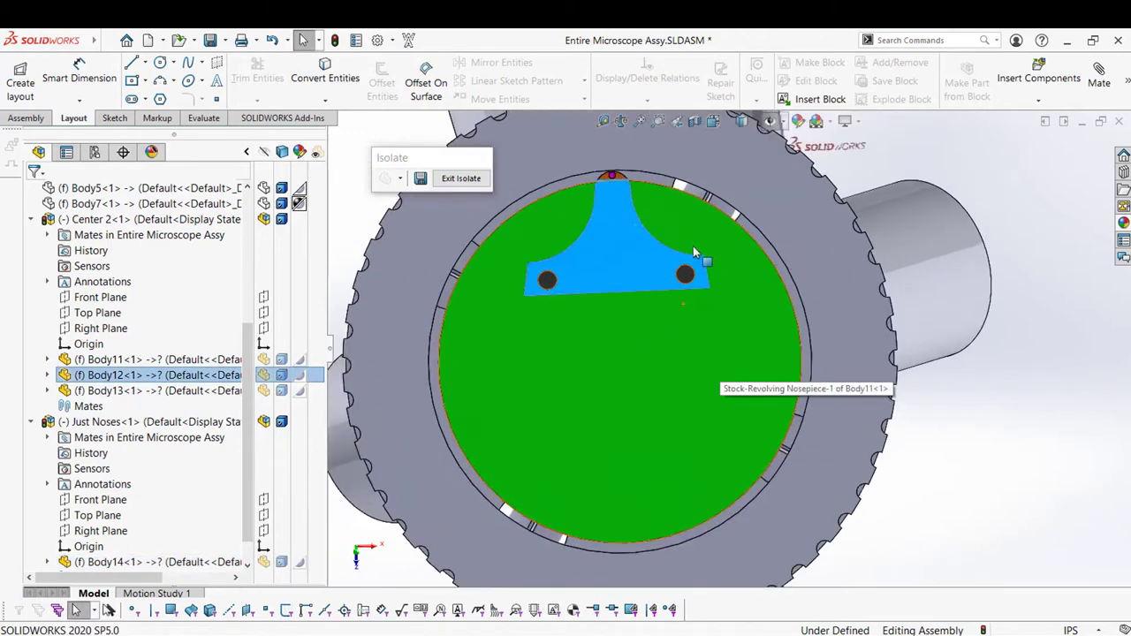
Swing the spring plate counterclockwise along the ring, and back clockwise toward the nearest notch
click(1016, 296)
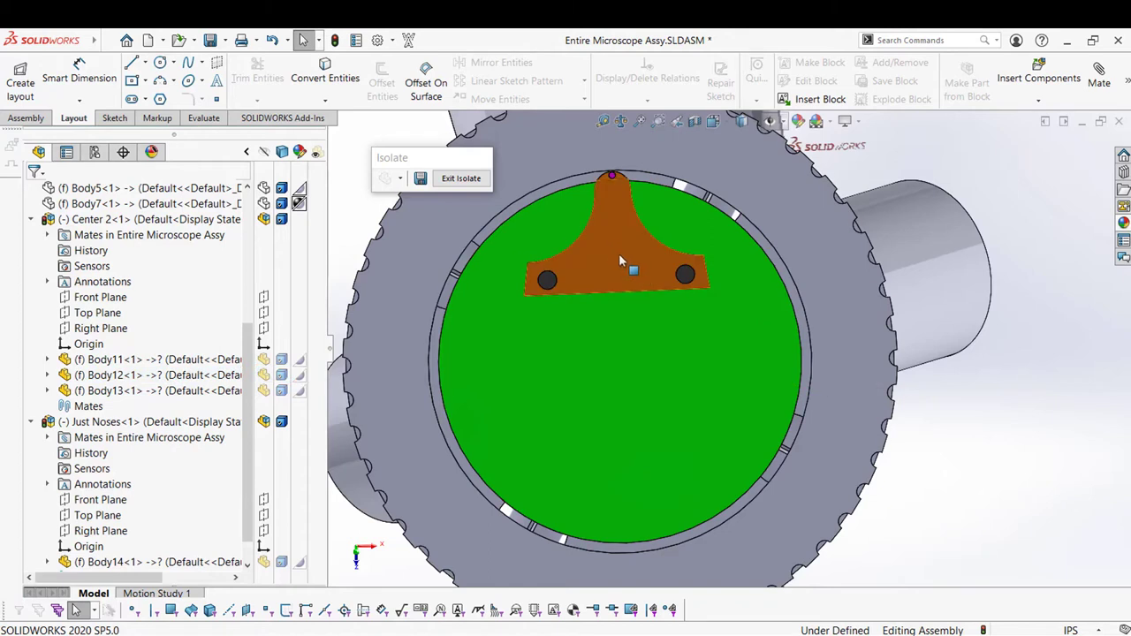
drag(619, 256, 570, 267)
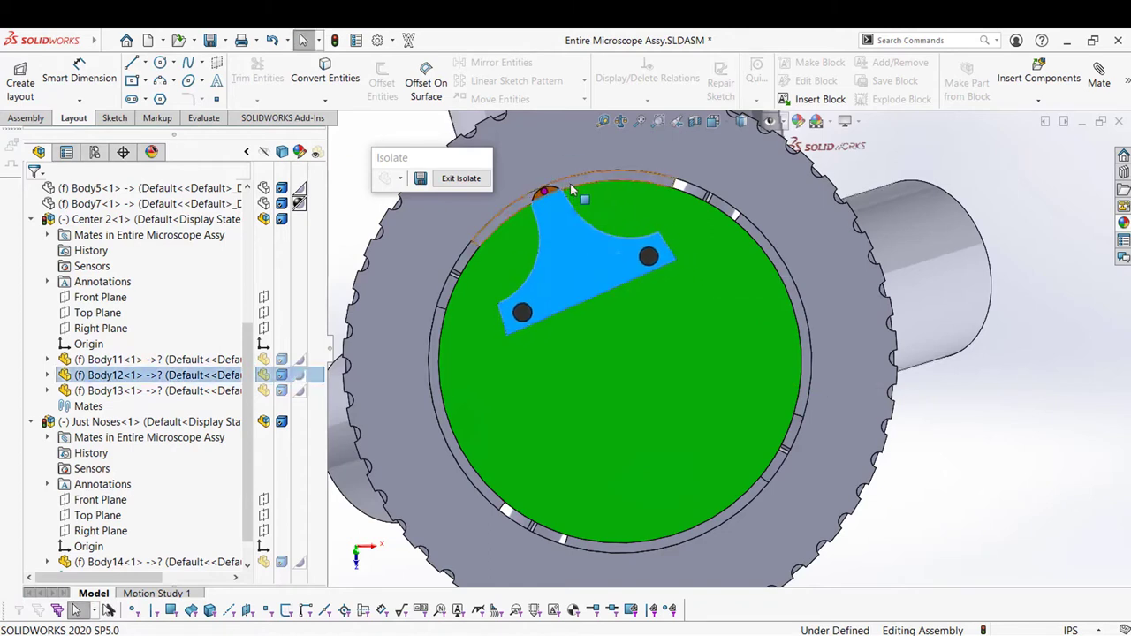
drag(583, 248, 684, 220)
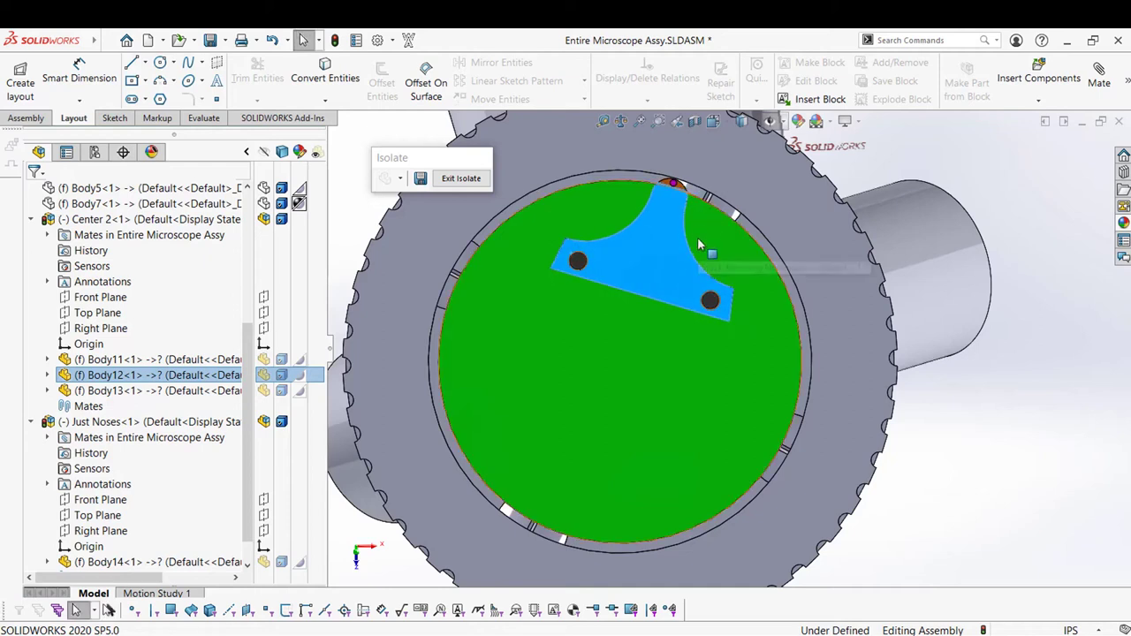
key(z)
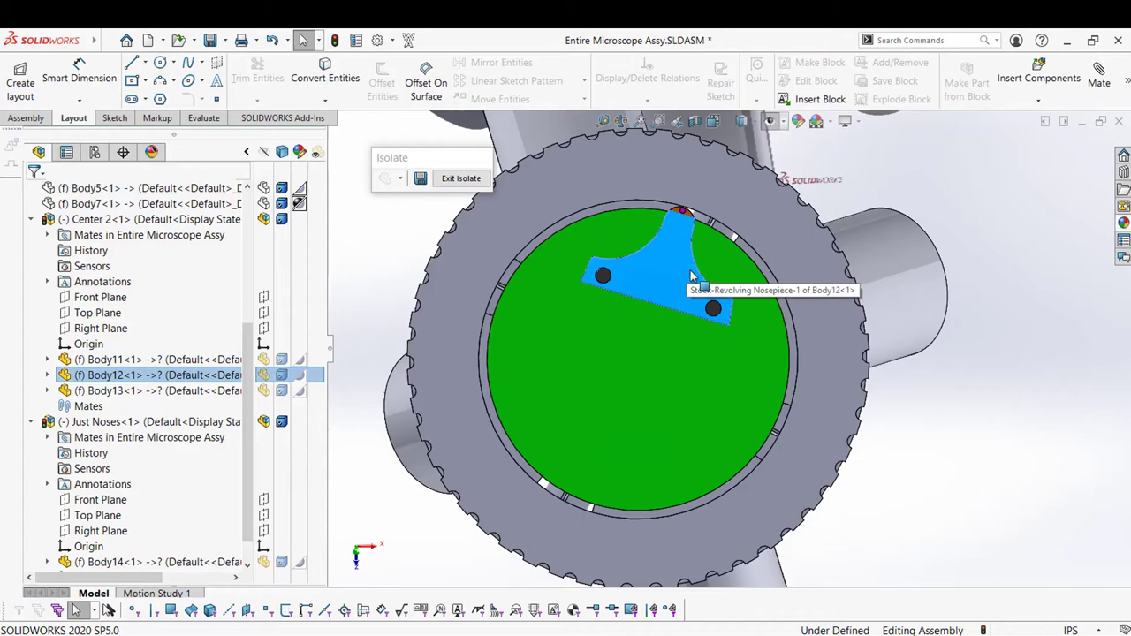
Nudge the spring plate further around the ring to bring its detent pin to the adjacent notch
scroll(691, 277, down, 3)
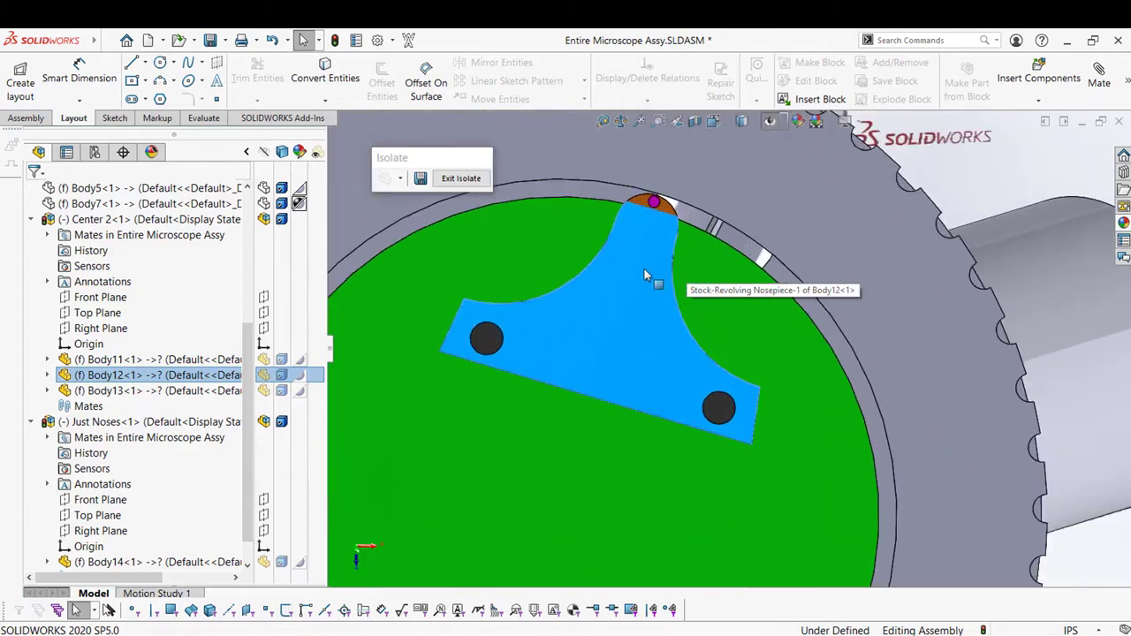
drag(647, 267, 675, 271)
scroll(672, 276, up, 1)
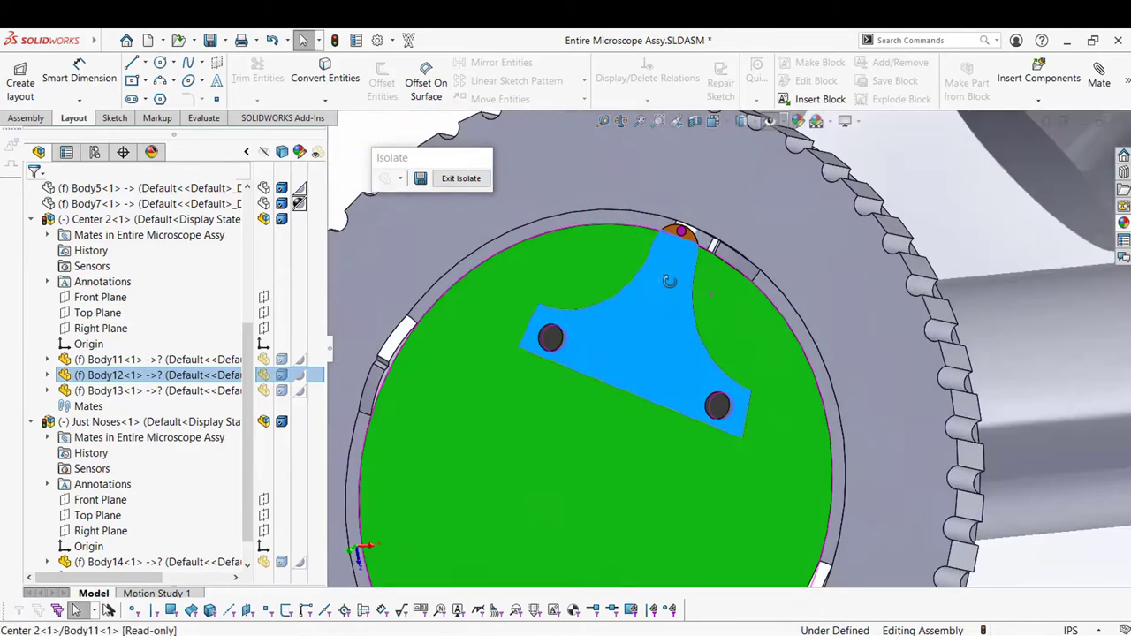
middle_drag(668, 281, 641, 372)
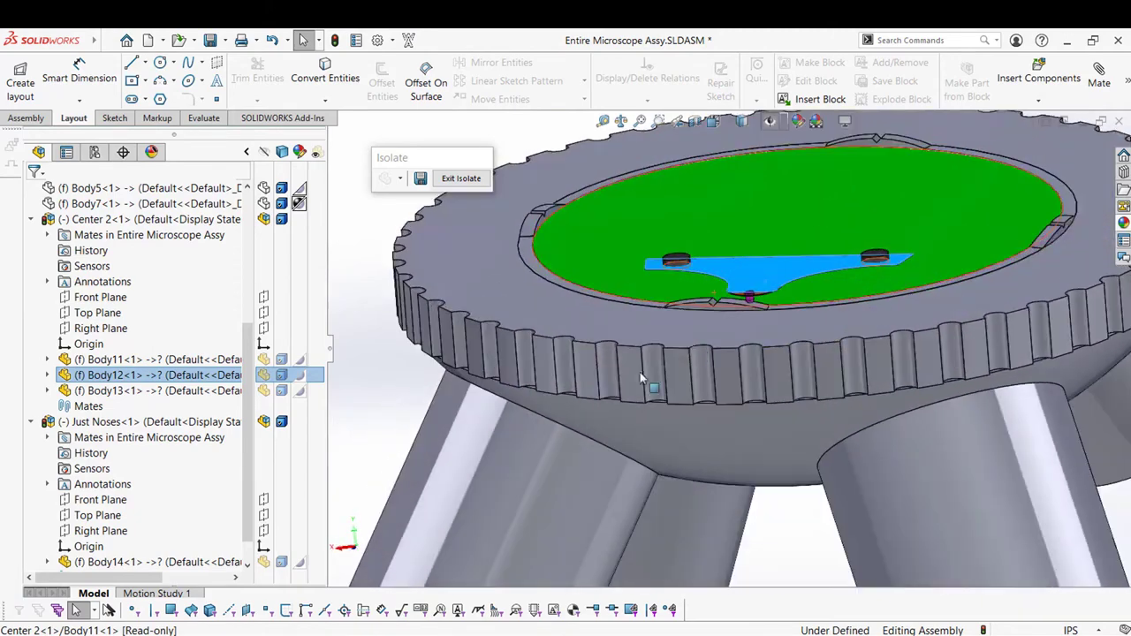
scroll(736, 249, down, 5)
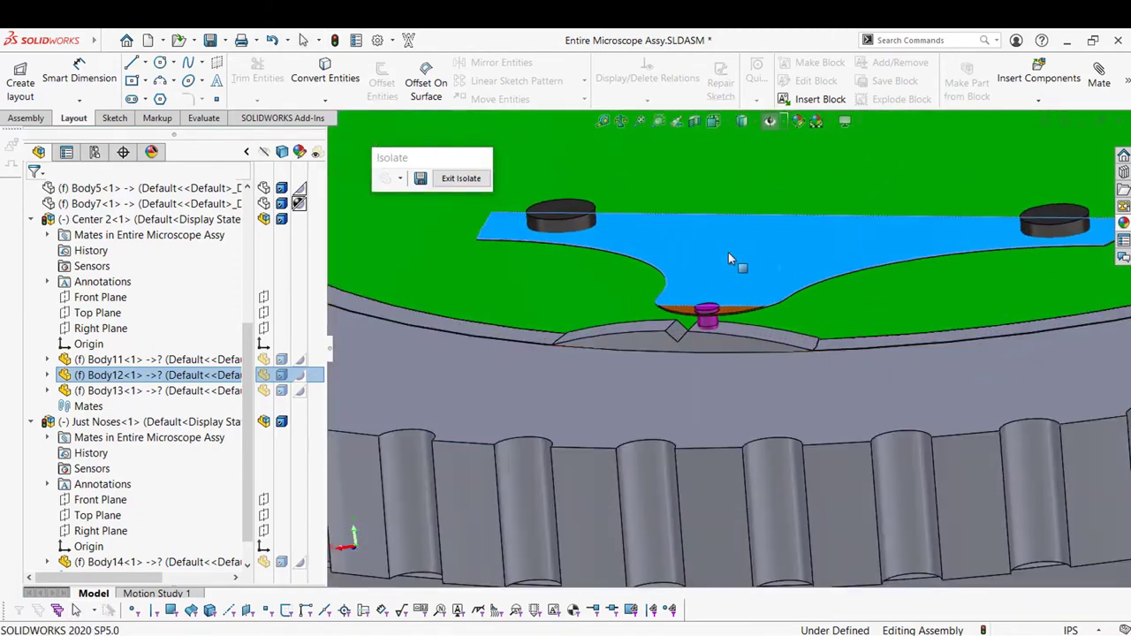
drag(728, 252, 714, 248)
Examine the detent pin's fit at the ring notch from several sides, and the isolated nosepiece as a whole
scroll(751, 322, up, 2)
middle_drag(734, 313, 660, 316)
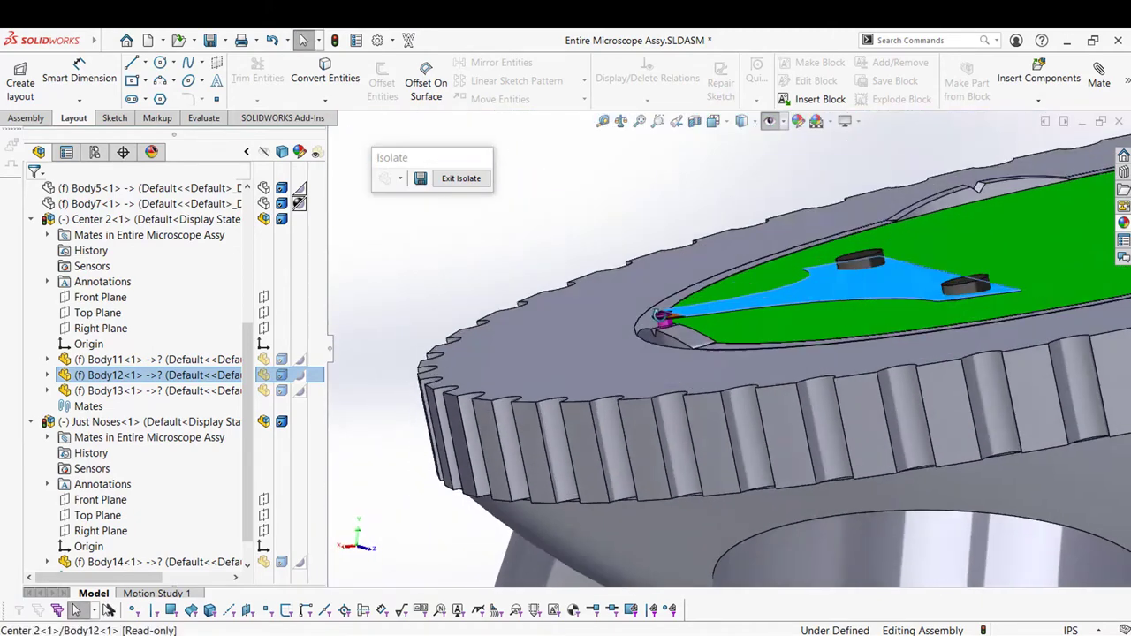
scroll(663, 319, down, 6)
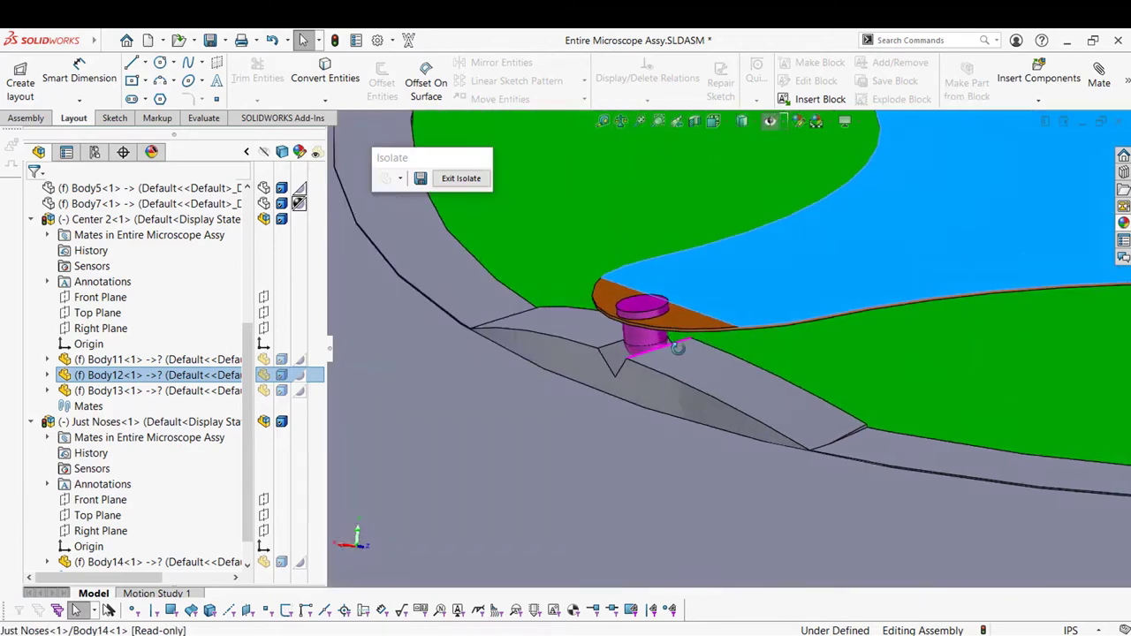
scroll(677, 348, down, 1)
scroll(672, 336, up, 6)
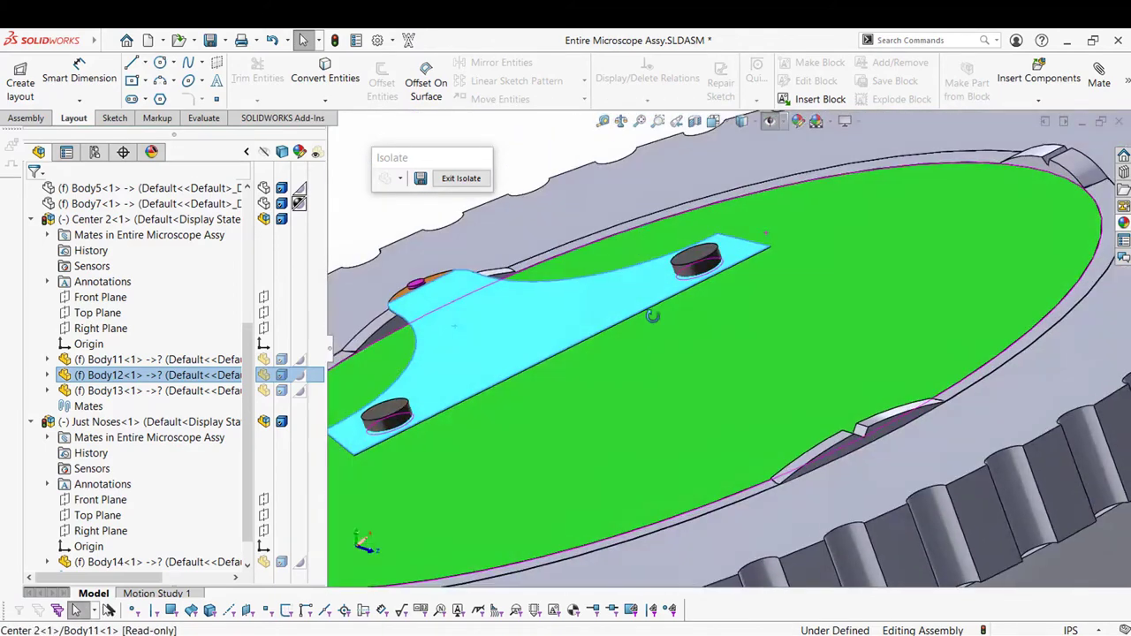
middle_drag(652, 316, 519, 340)
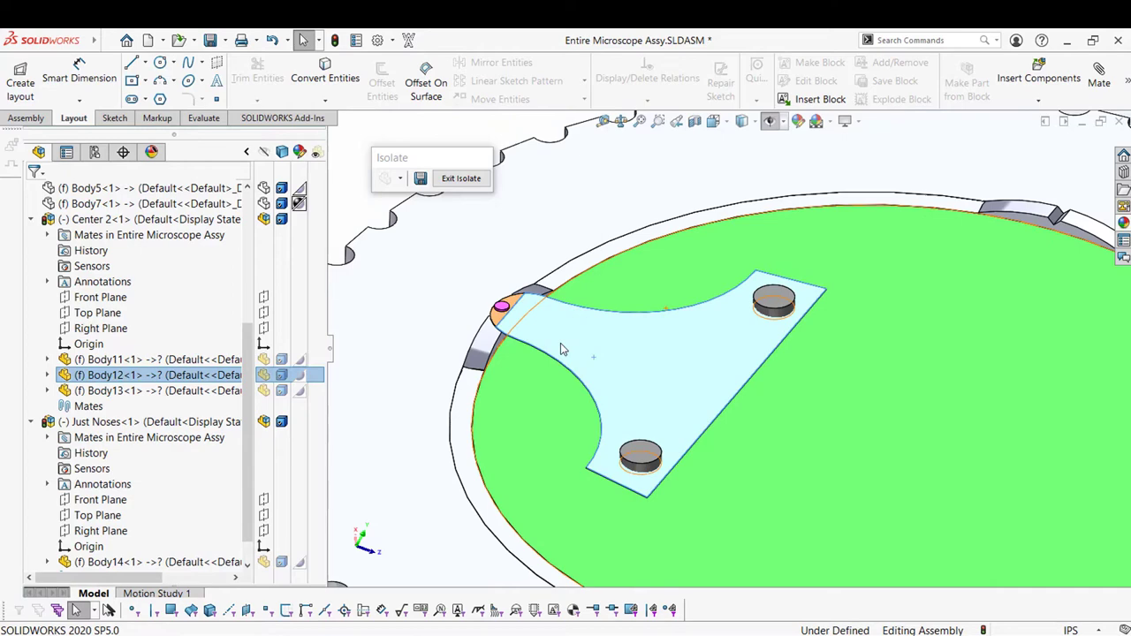
scroll(600, 345, up, 3)
scroll(628, 336, down, 3)
click(635, 335)
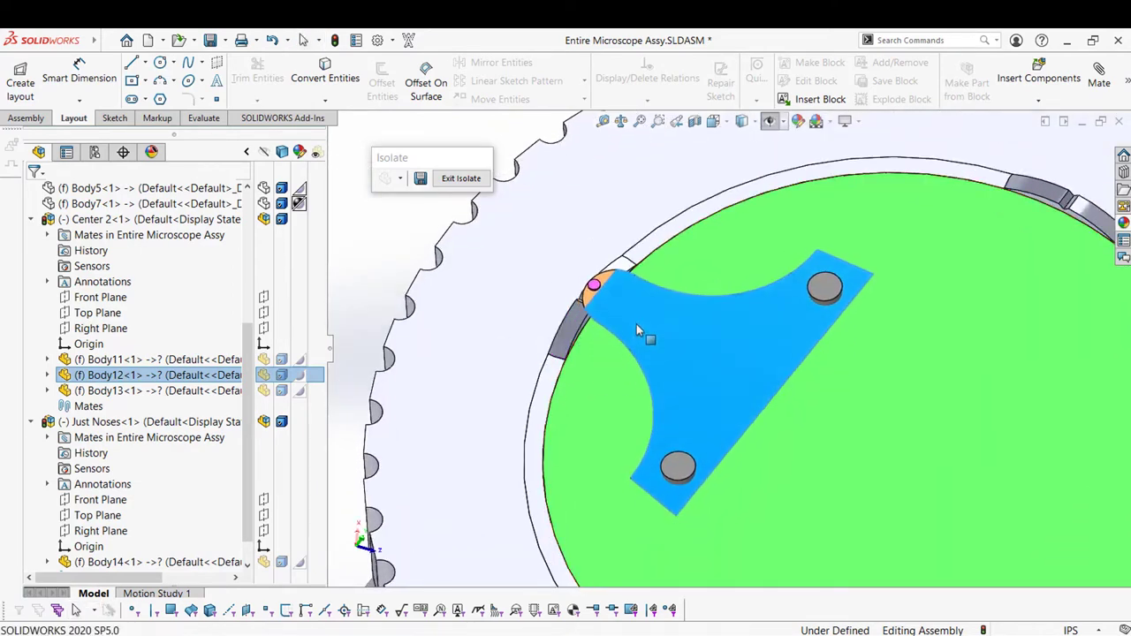
middle_drag(637, 325, 792, 255)
scroll(836, 449, up, 3)
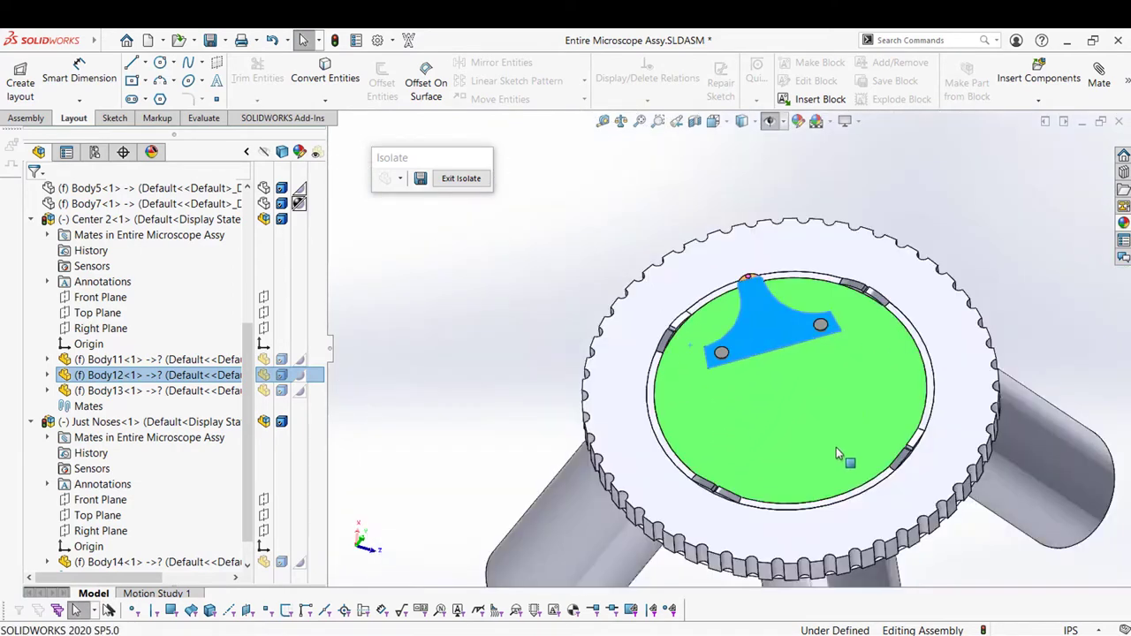
scroll(836, 454, up, 3)
middle_drag(836, 453, 782, 456)
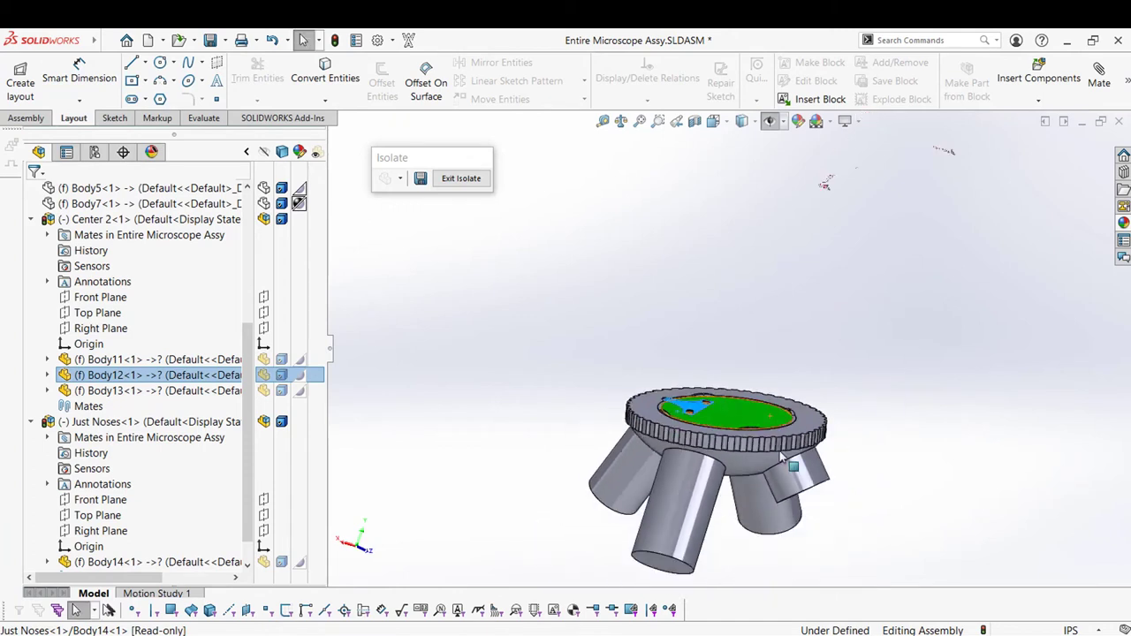
scroll(781, 453, up, 2)
scroll(781, 456, down, 2)
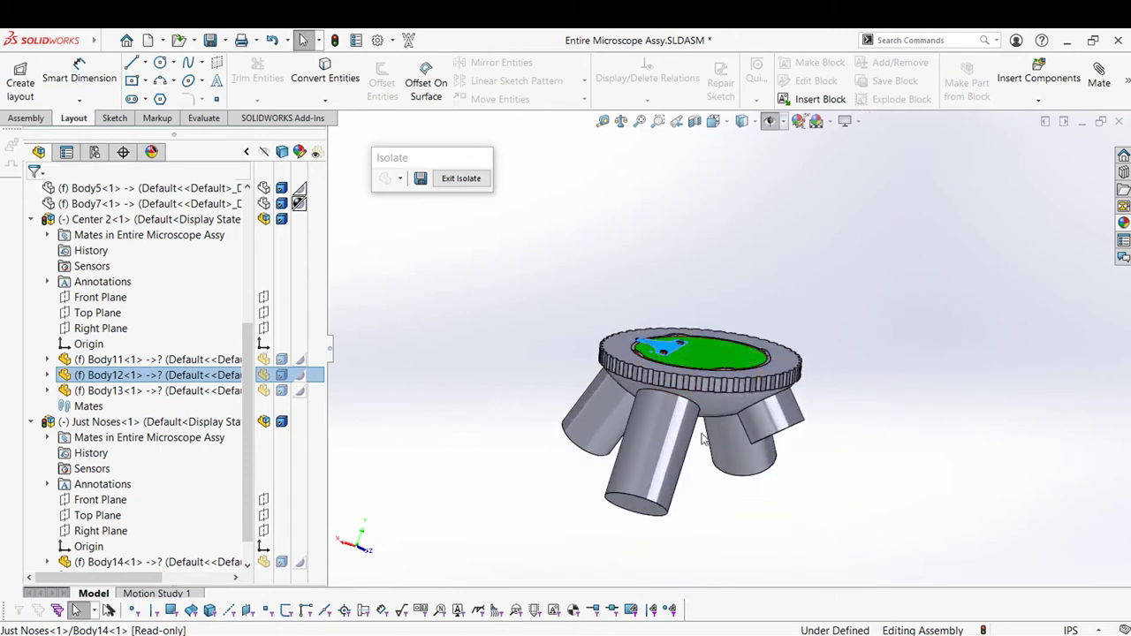
middle_drag(702, 439, 717, 439)
scroll(786, 379, down, 2)
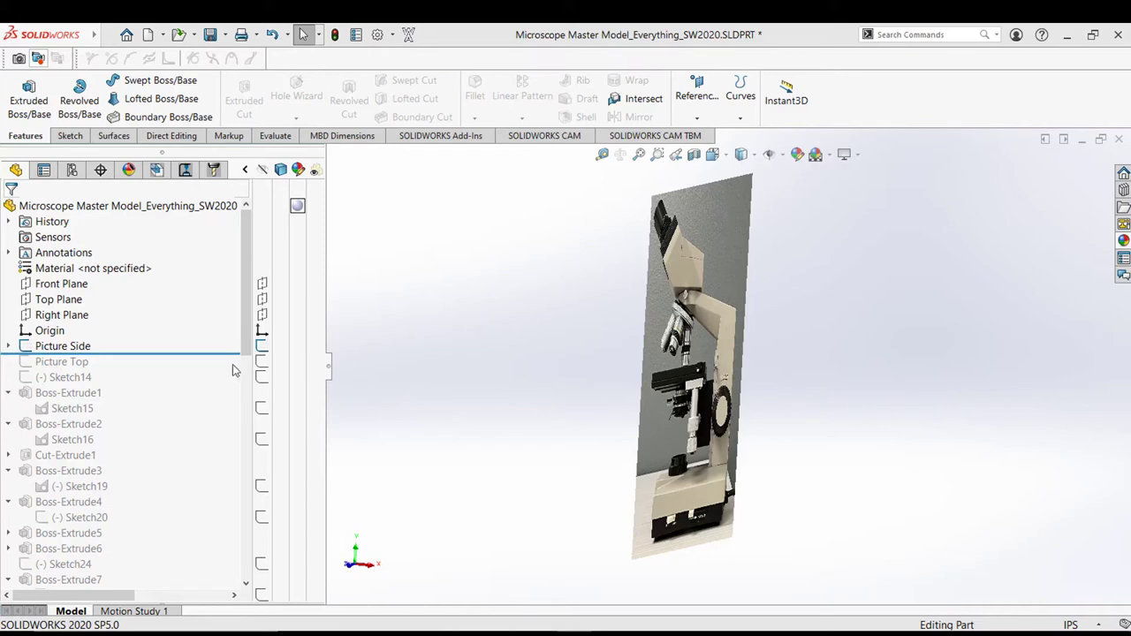
Roll the microscope master model's history forward from Picture Side through Boss-Extrude4 and its sketch
drag(227, 351, 218, 381)
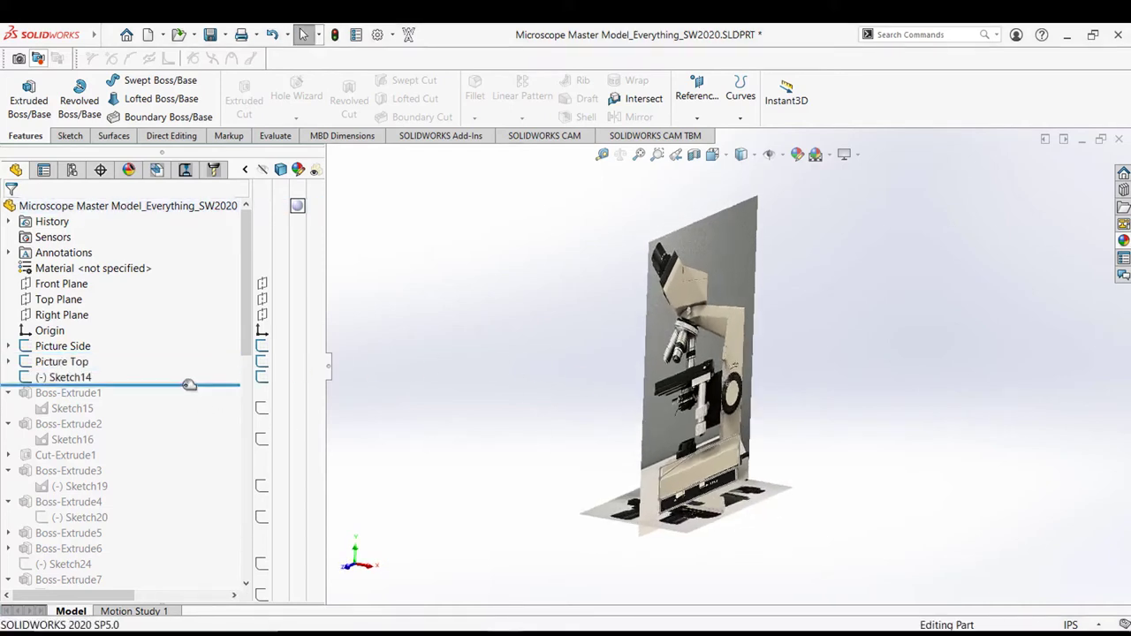
mouse_move(189, 385)
mouse_down()
mouse_move(182, 422)
mouse_move(227, 429)
mouse_move(221, 492)
mouse_up()
click(596, 361)
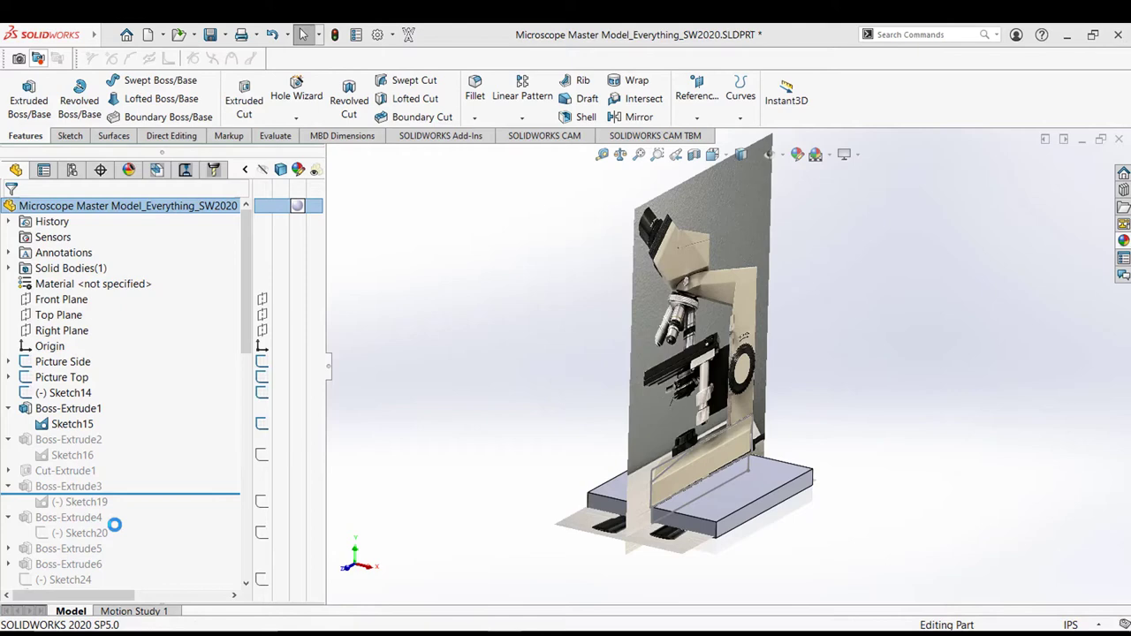
drag(162, 491, 159, 535)
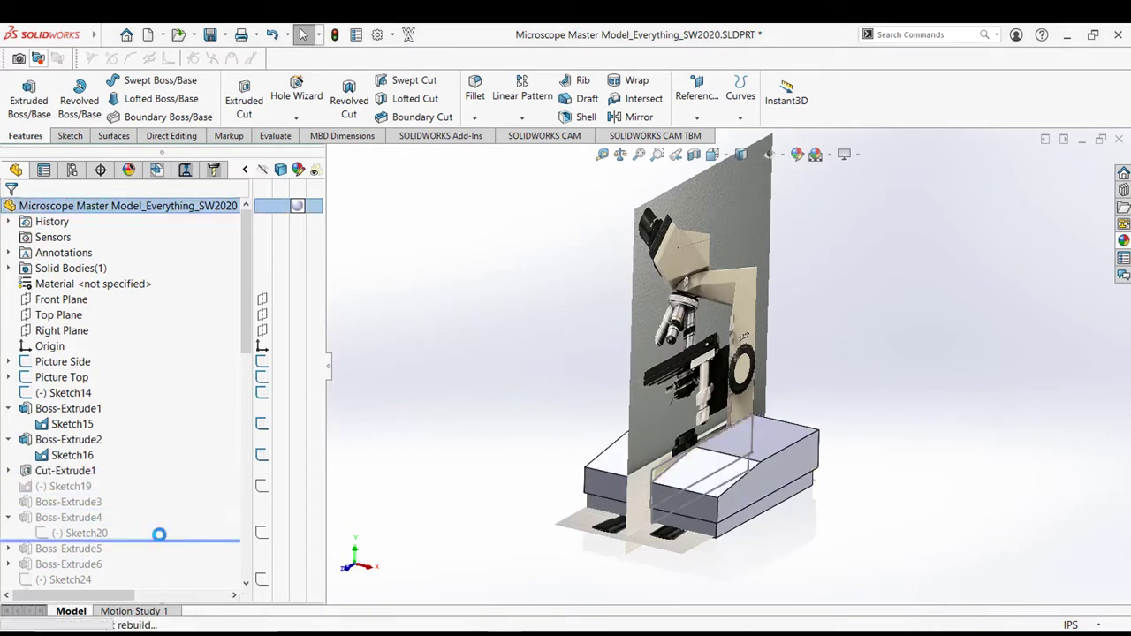
Examine the extruded base and arm of the microscope against the side and top reference pictures
scroll(741, 352, up, 2)
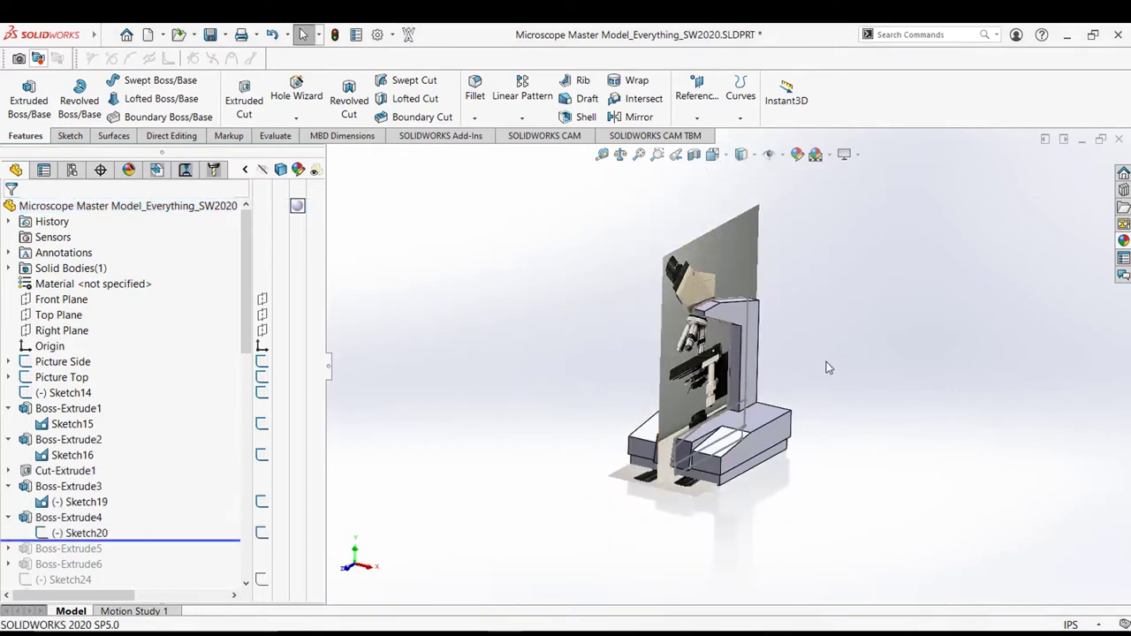
scroll(825, 361, down, 2)
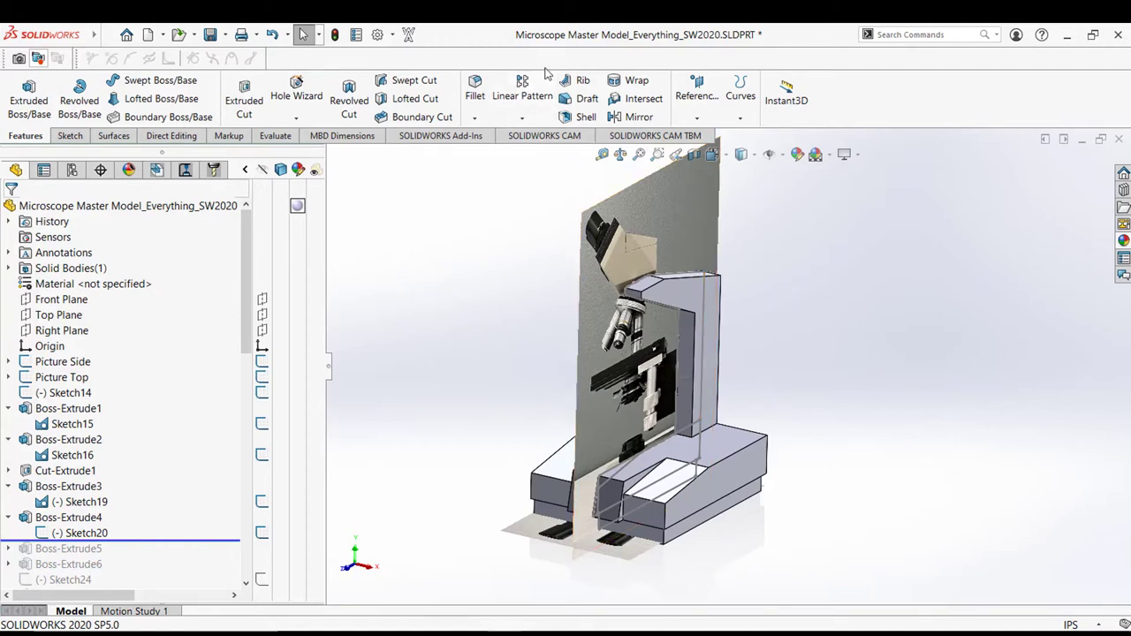
scroll(696, 257, down, 1)
scroll(717, 380, down, 1)
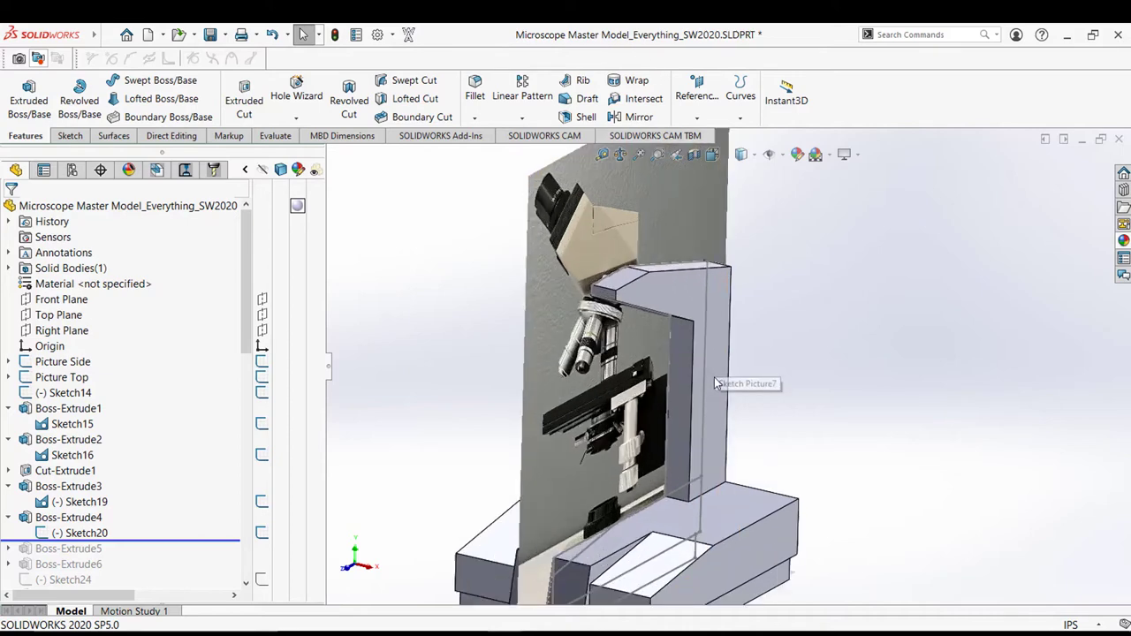
scroll(712, 383, up, 1)
scroll(709, 383, down, 1)
scroll(710, 382, up, 1)
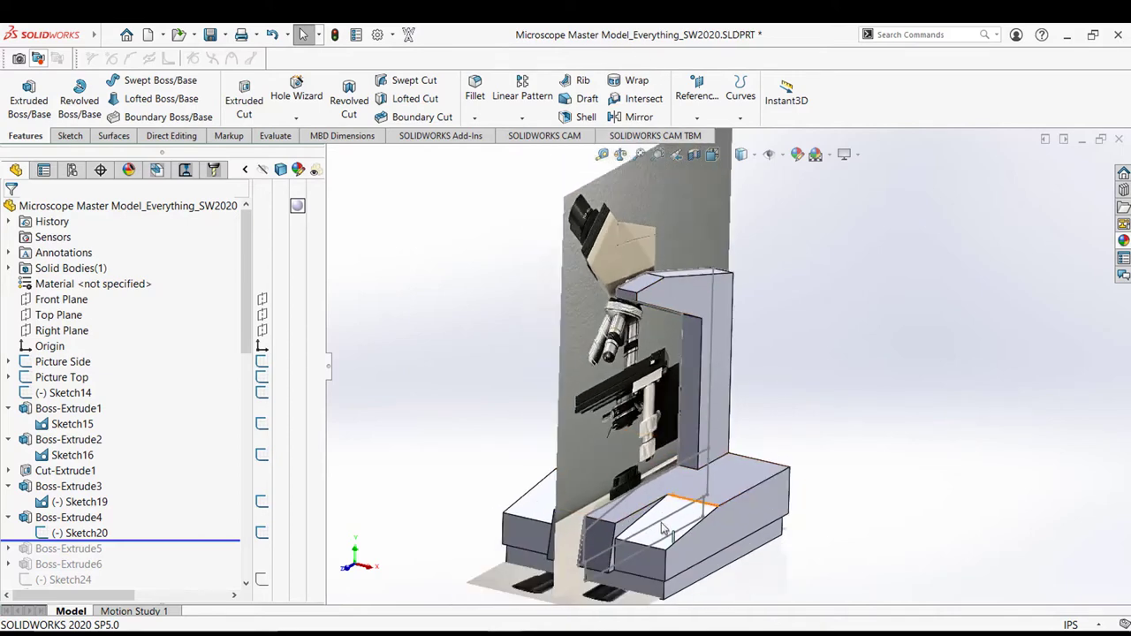
scroll(708, 352, up, 1)
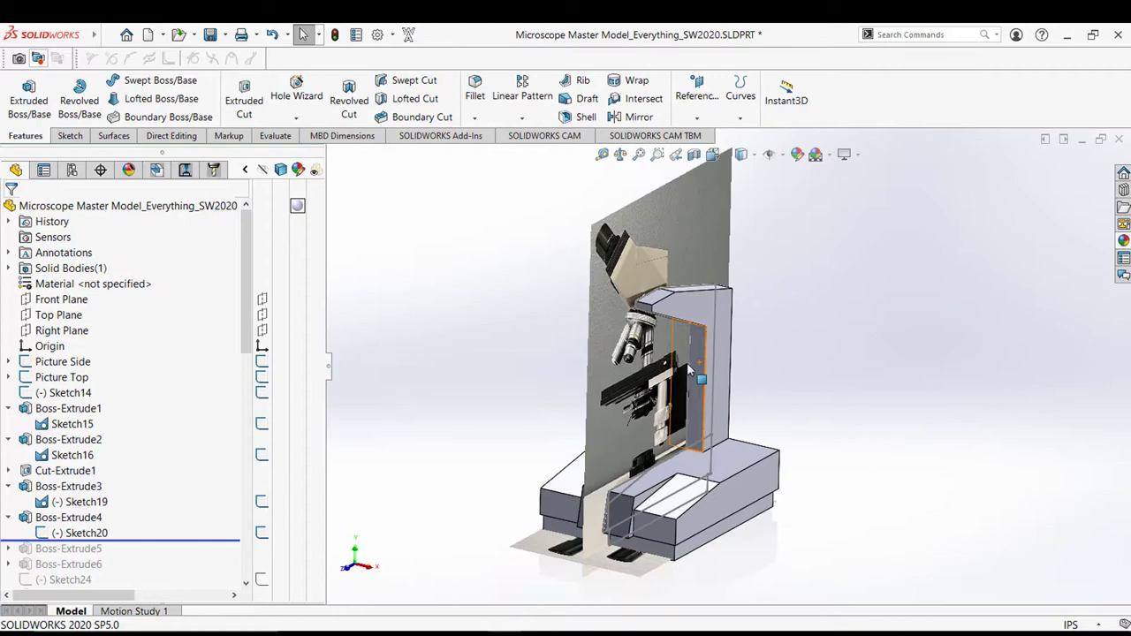
Roll the history forward through Dome1 and inspect the stage and the pictured nosepiece above it
scroll(108, 437, down, 3)
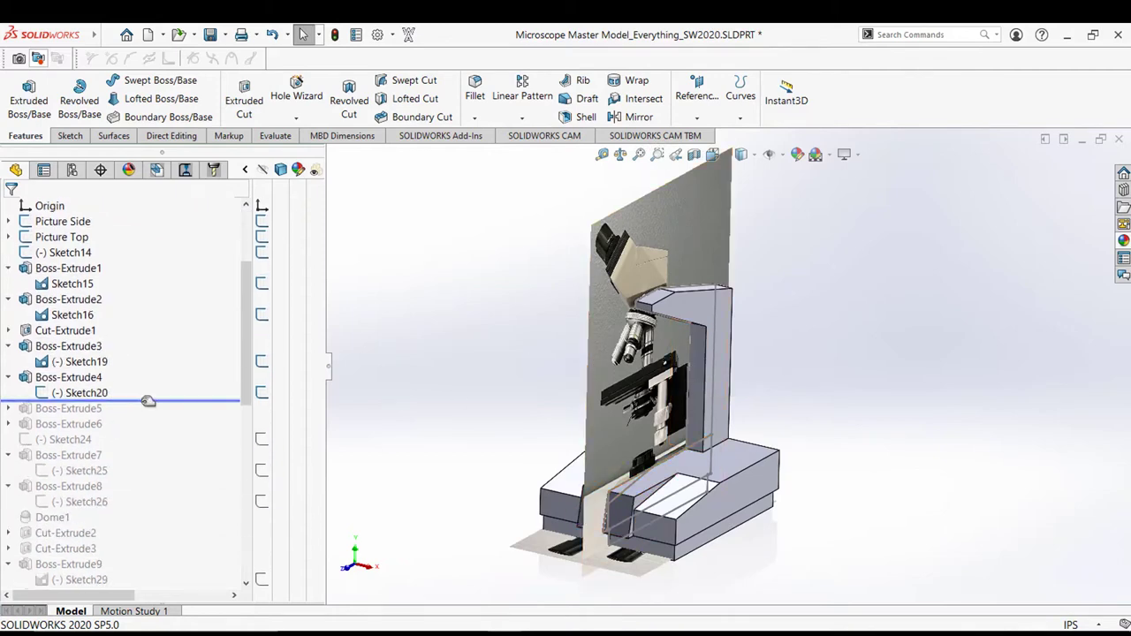
drag(149, 398, 149, 525)
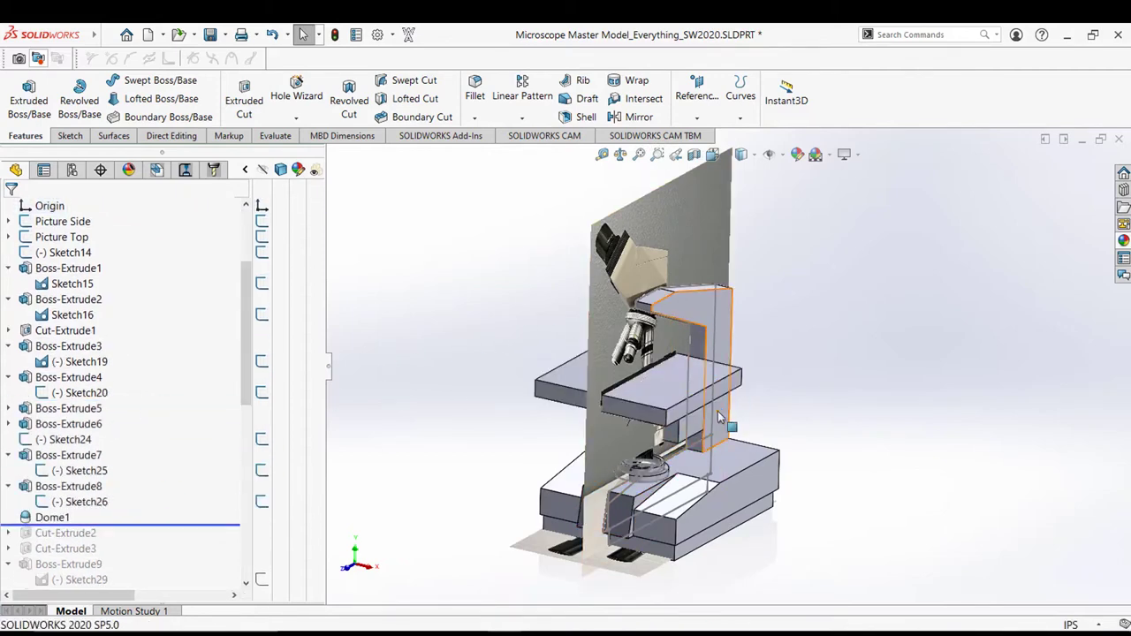
scroll(717, 411, down, 2)
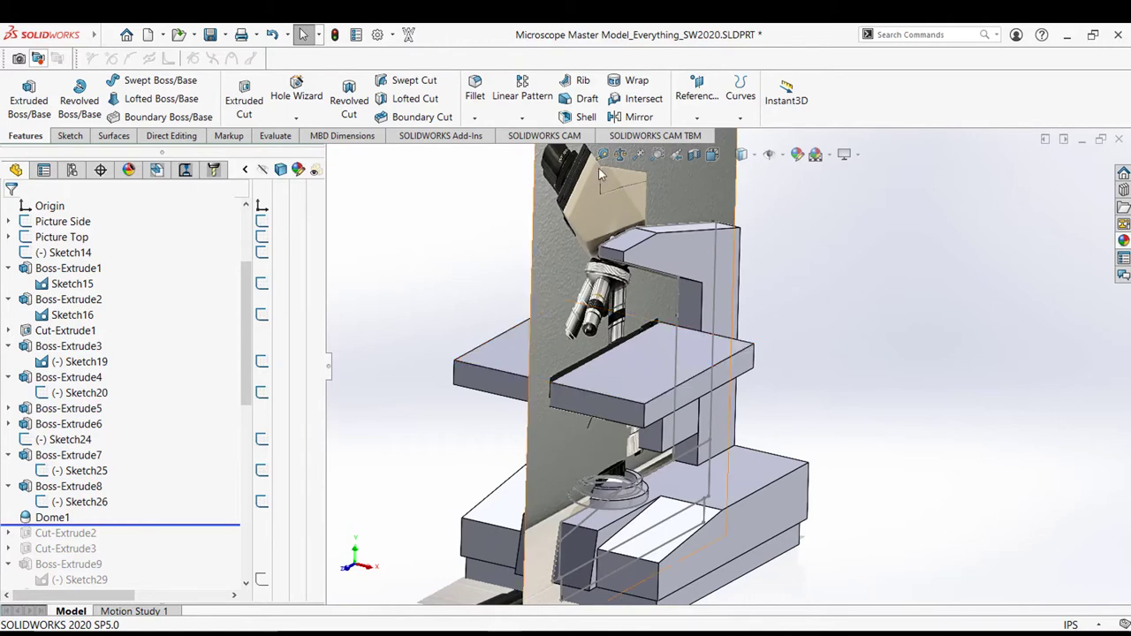
scroll(668, 364, up, 2)
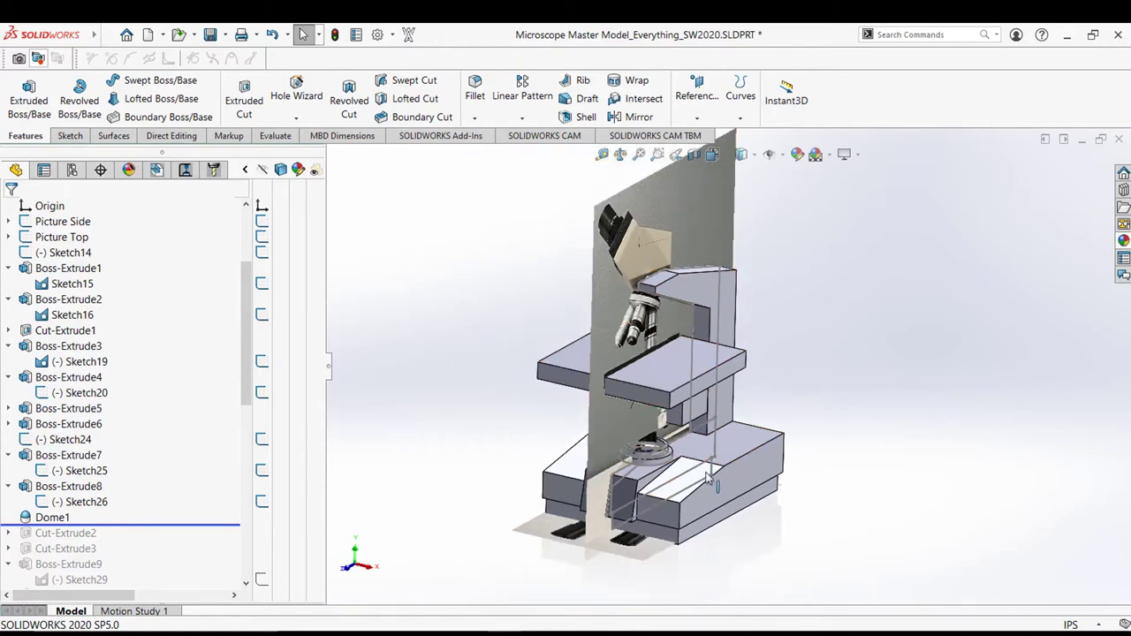
scroll(668, 364, down, 1)
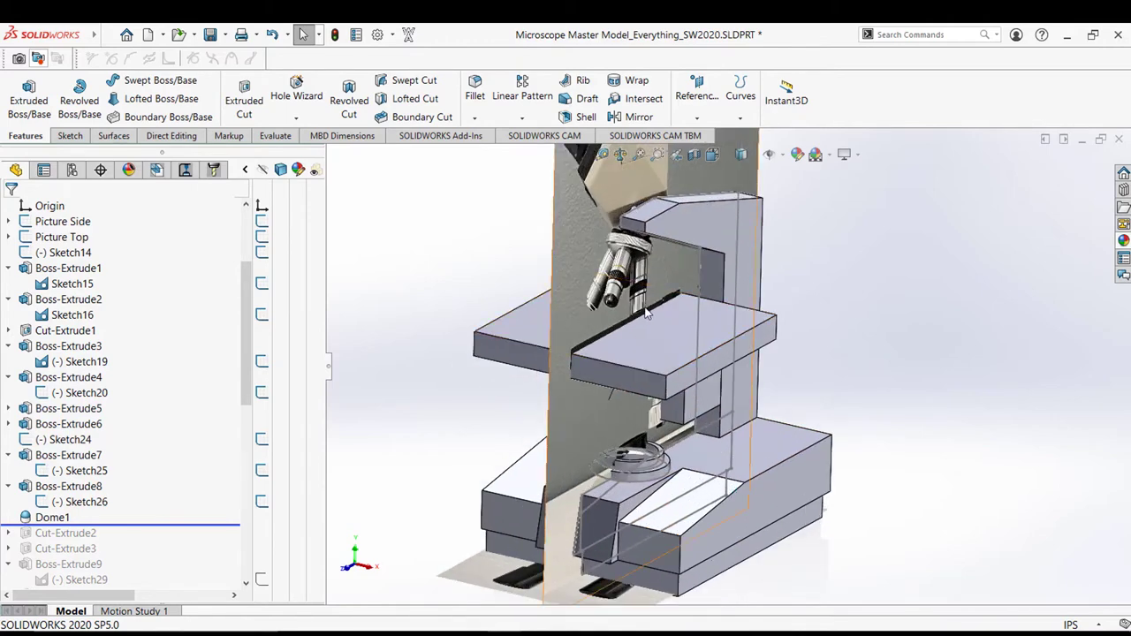
scroll(667, 364, down, 3)
scroll(621, 255, down, 4)
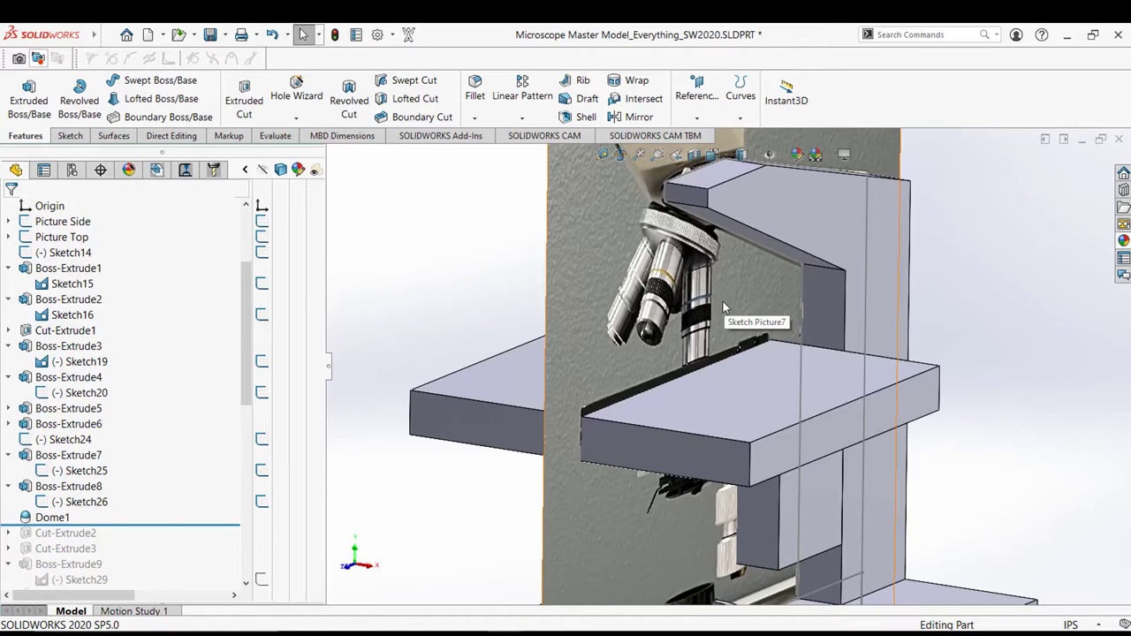
Roll the history forward through Sketch34 and on past Save Bodies1 at the end of the feature tree
scroll(157, 465, down, 1)
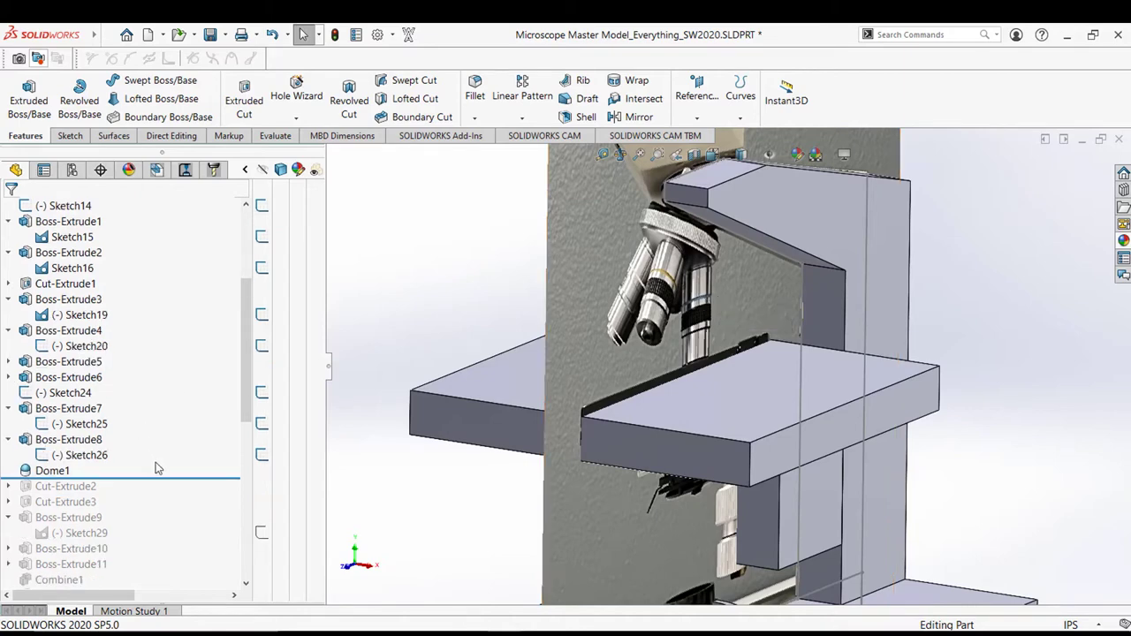
scroll(651, 345, up, 4)
middle_drag(651, 346, 657, 350)
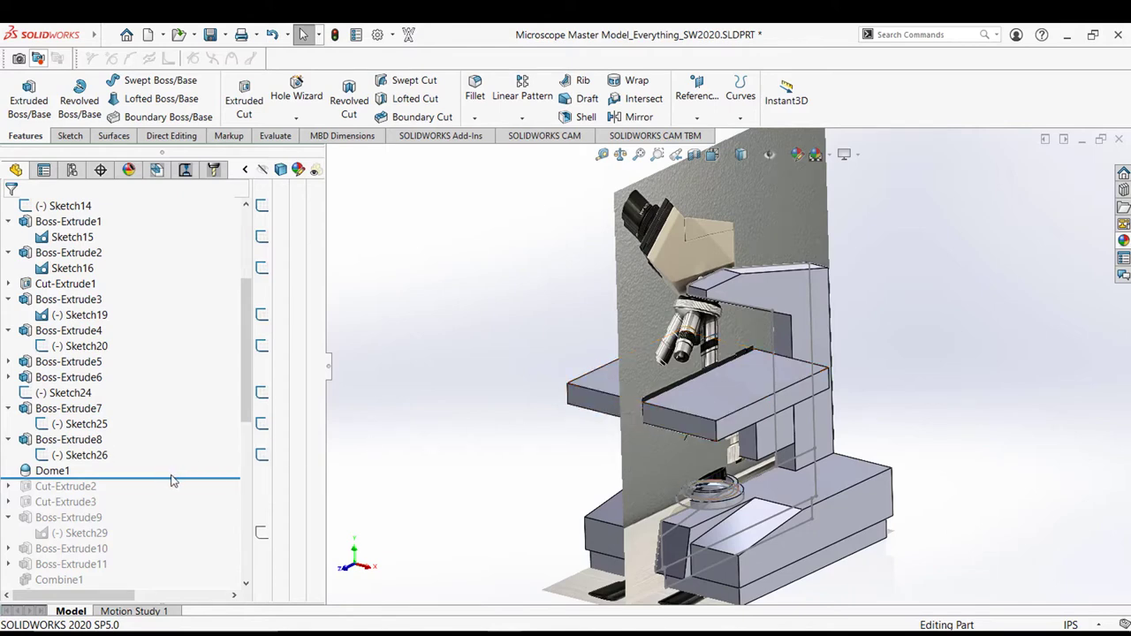
drag(175, 482, 167, 574)
click(615, 355)
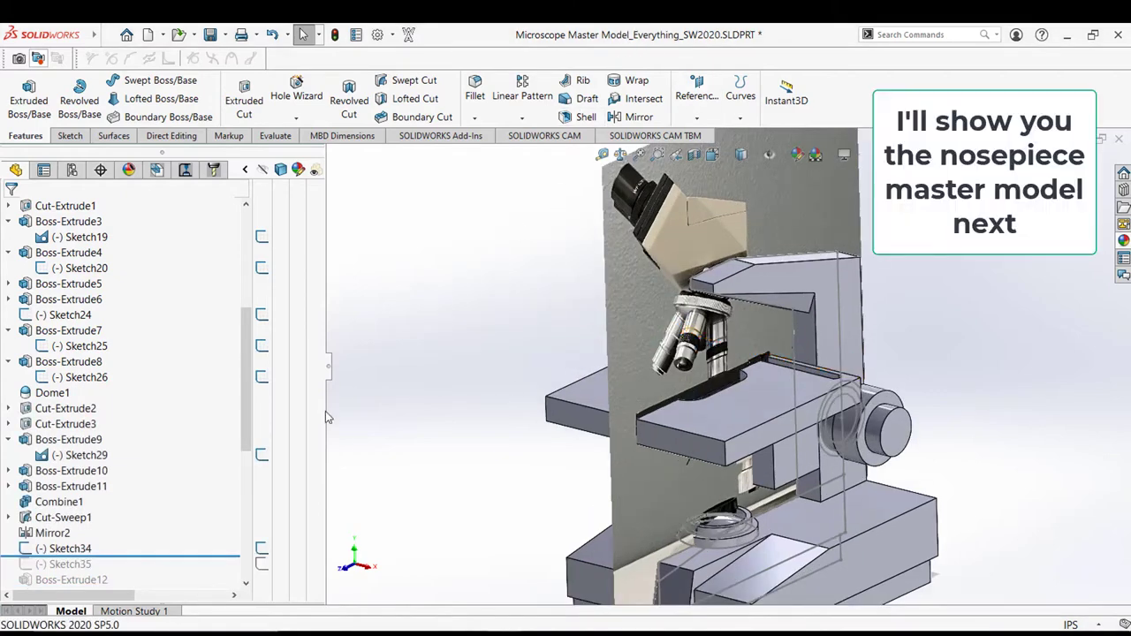
scroll(188, 493, down, 3)
drag(171, 414, 150, 586)
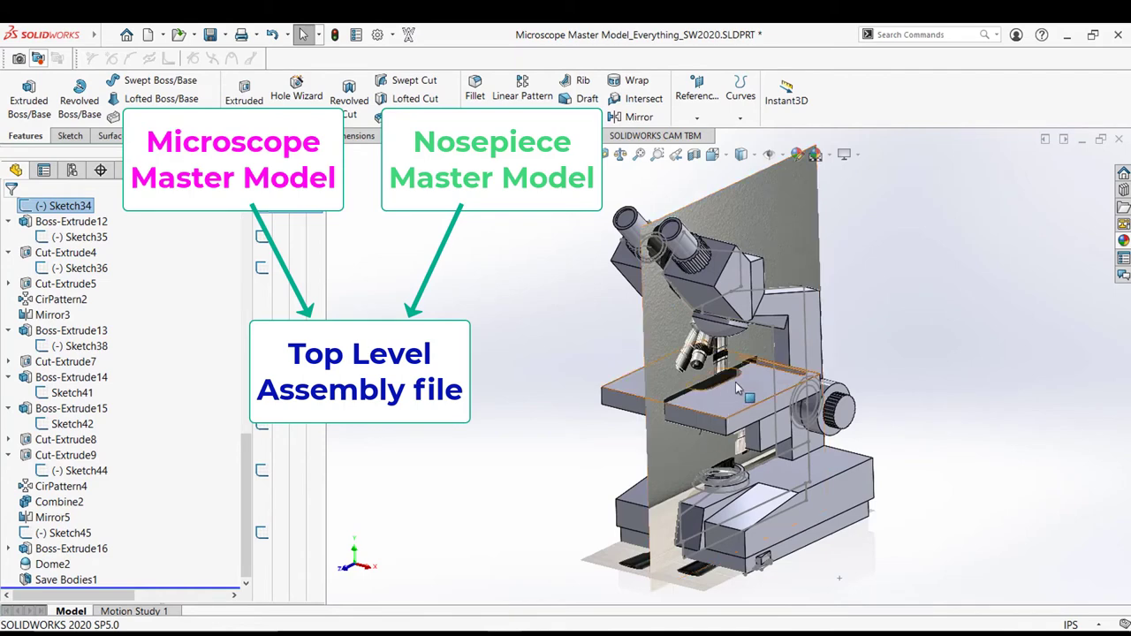
Examine the complete master model around the head, stage and pictured nosepiece
scroll(809, 380, up, 1)
scroll(760, 350, down, 5)
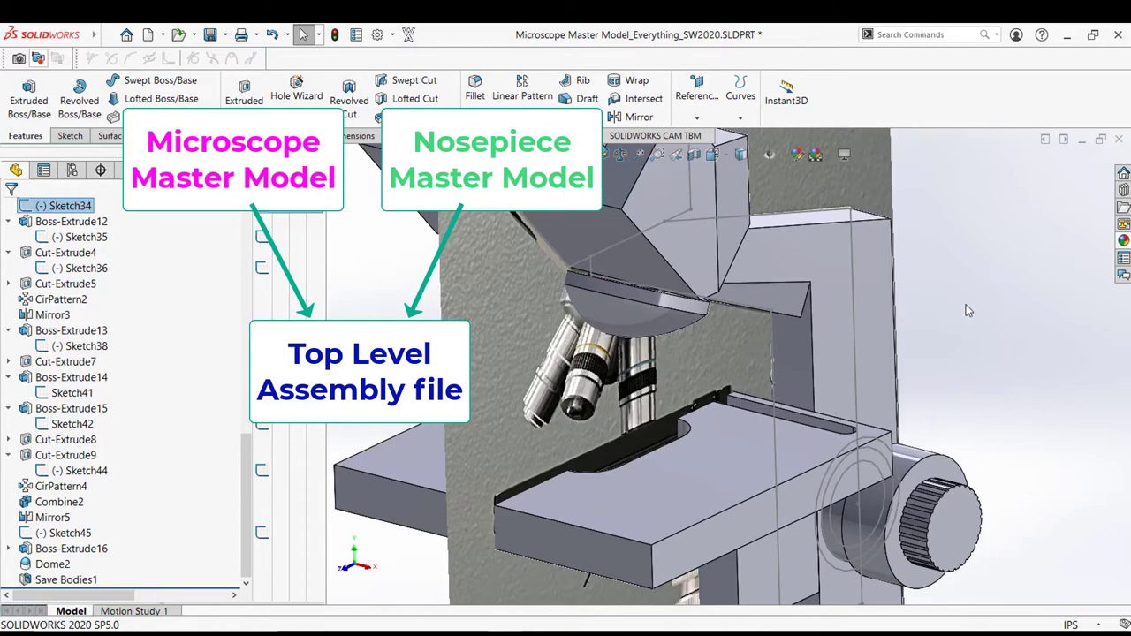
scroll(715, 358, up, 2)
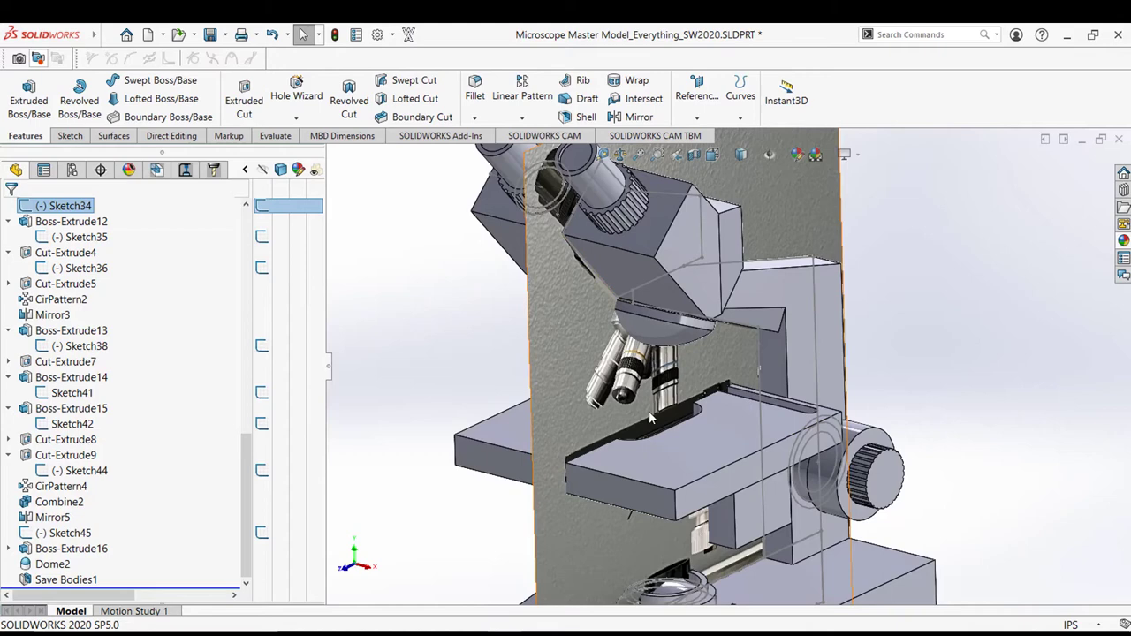
scroll(658, 433, up, 1)
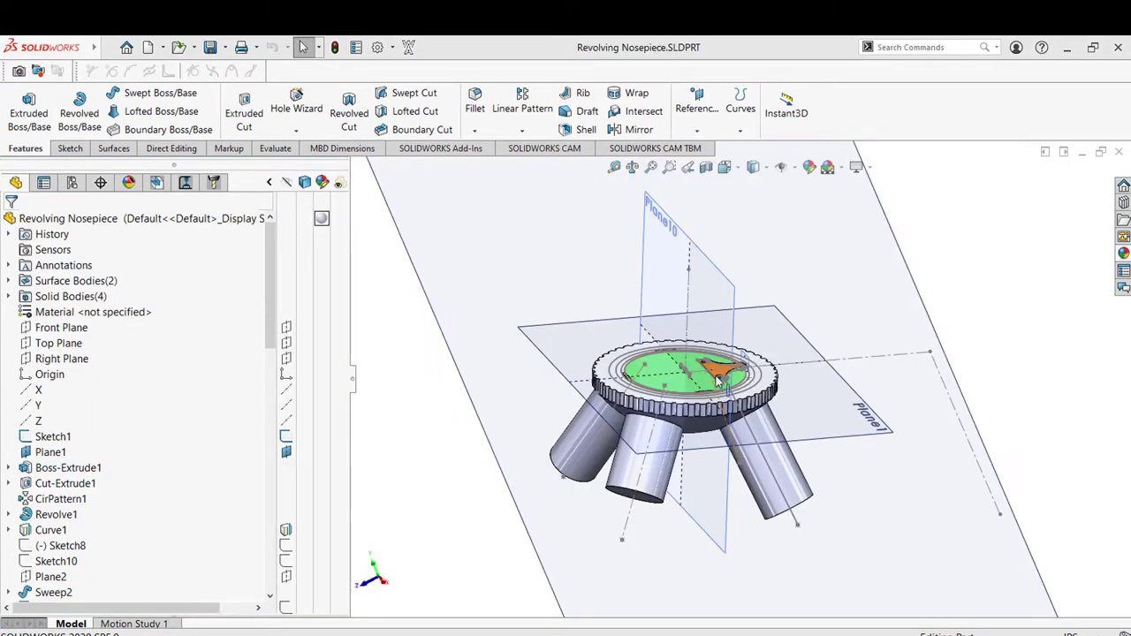
Examine the Revolving Nosepiece part's spring plate, screws and ring notches up close and from several angles
scroll(778, 393, down, 2)
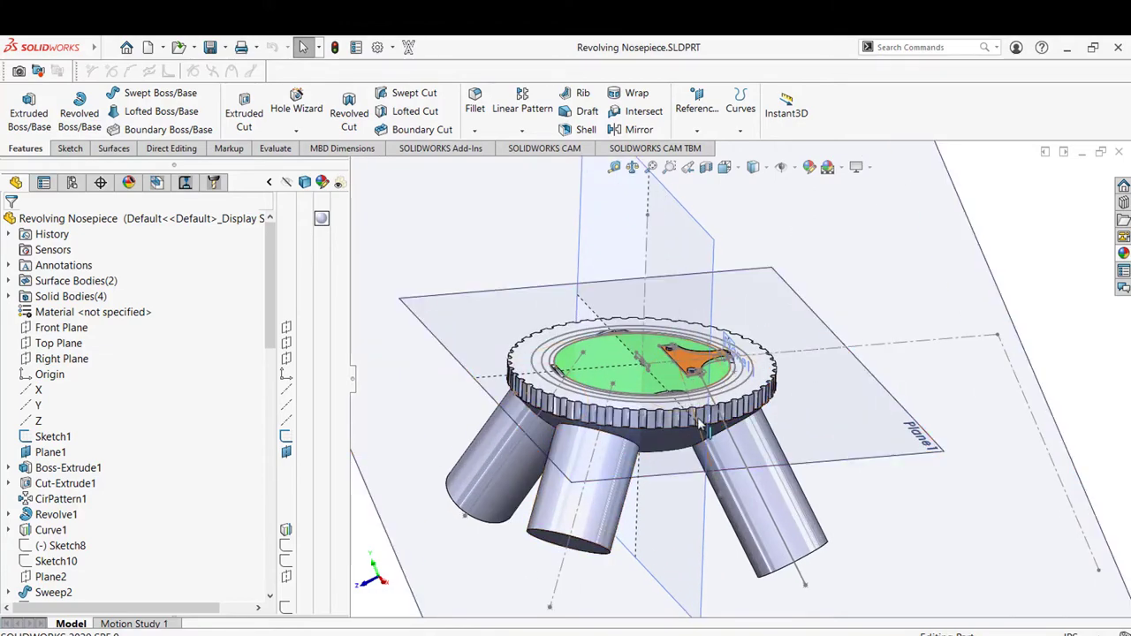
scroll(685, 417, down, 2)
middle_drag(685, 417, 959, 335)
scroll(900, 345, down, 2)
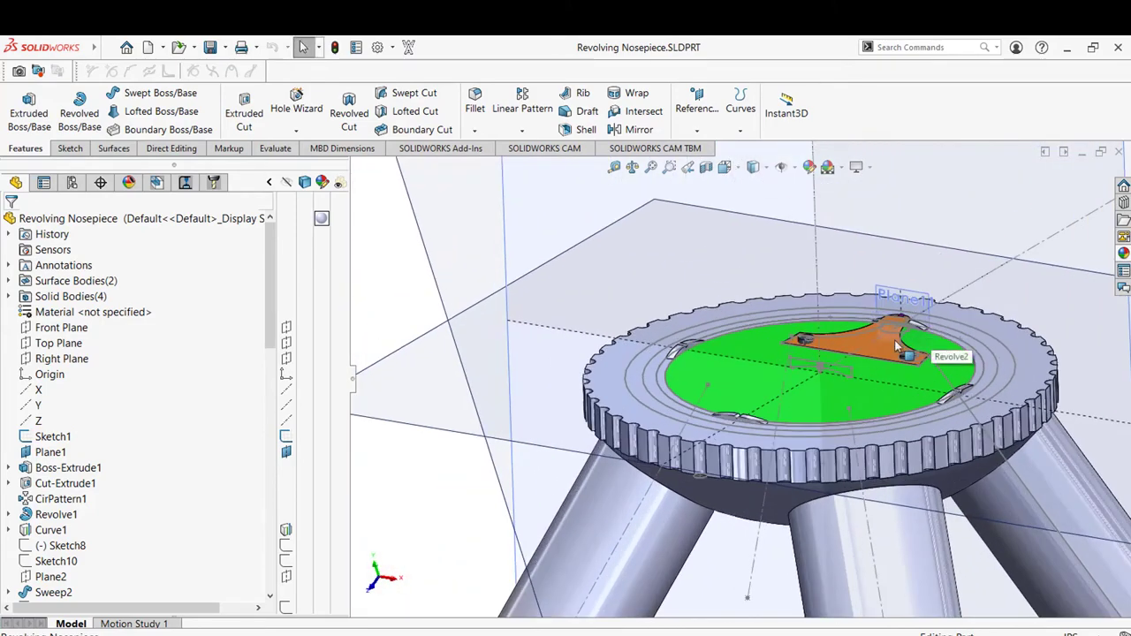
scroll(867, 350, down, 4)
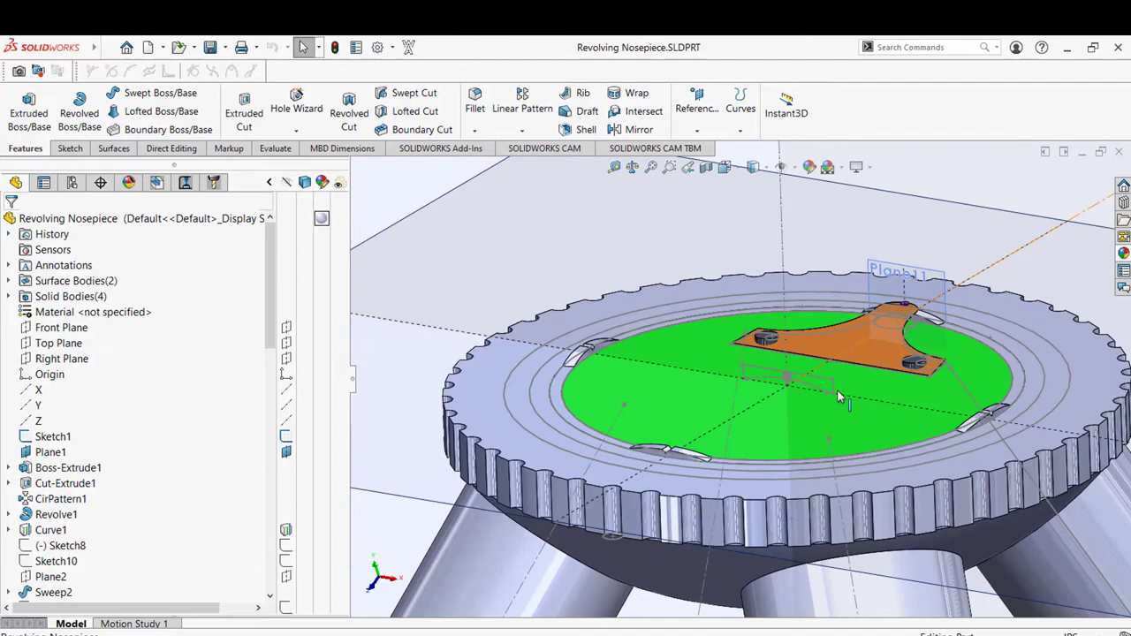
scroll(847, 396, up, 6)
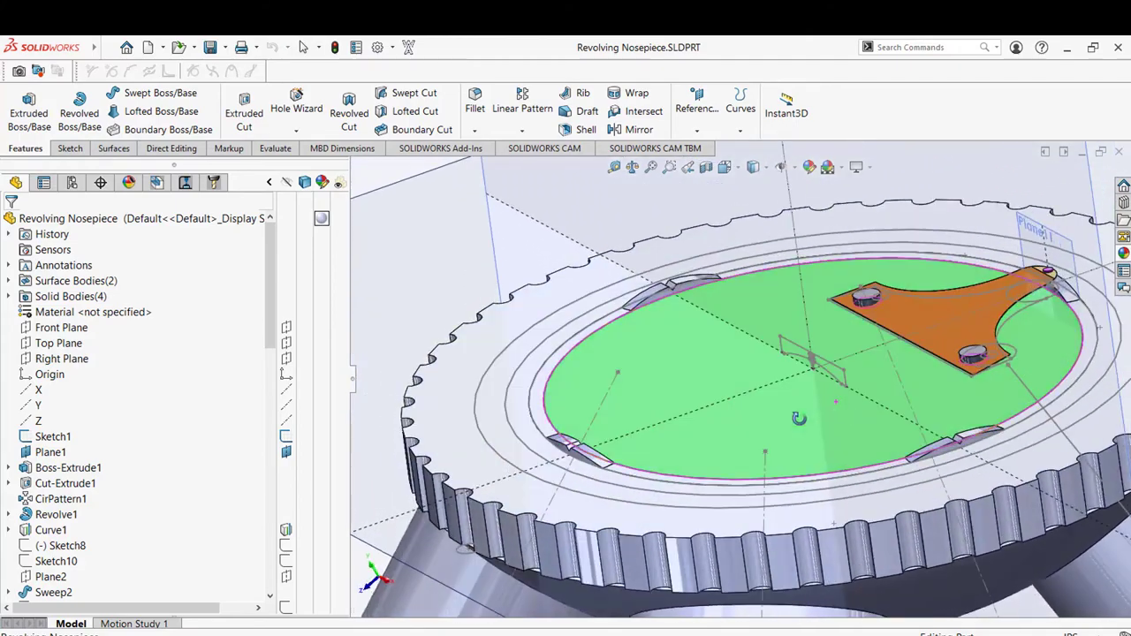
scroll(851, 402, up, 2)
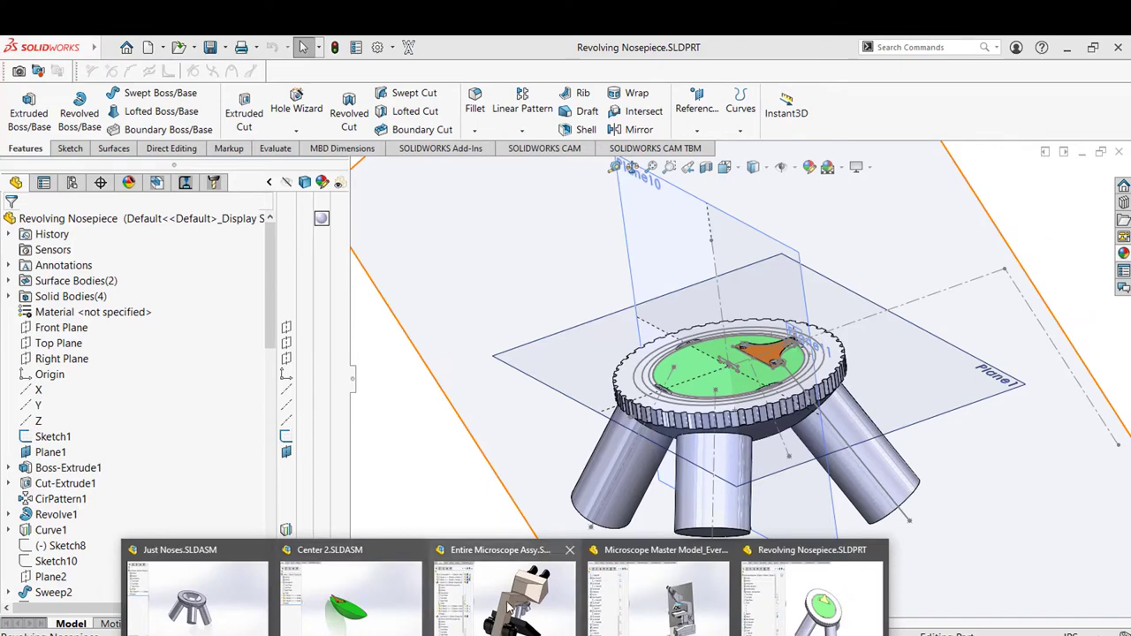
Switch to Entire Microscope Assy.SLDASM and rebuild it with the changed models
click(511, 607)
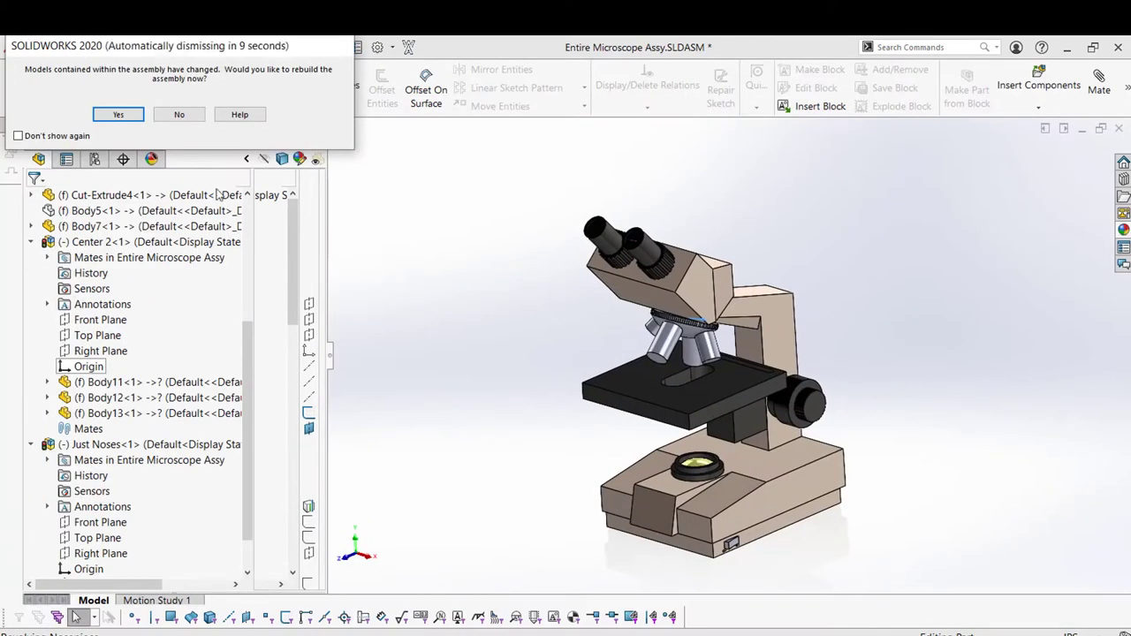
click(119, 114)
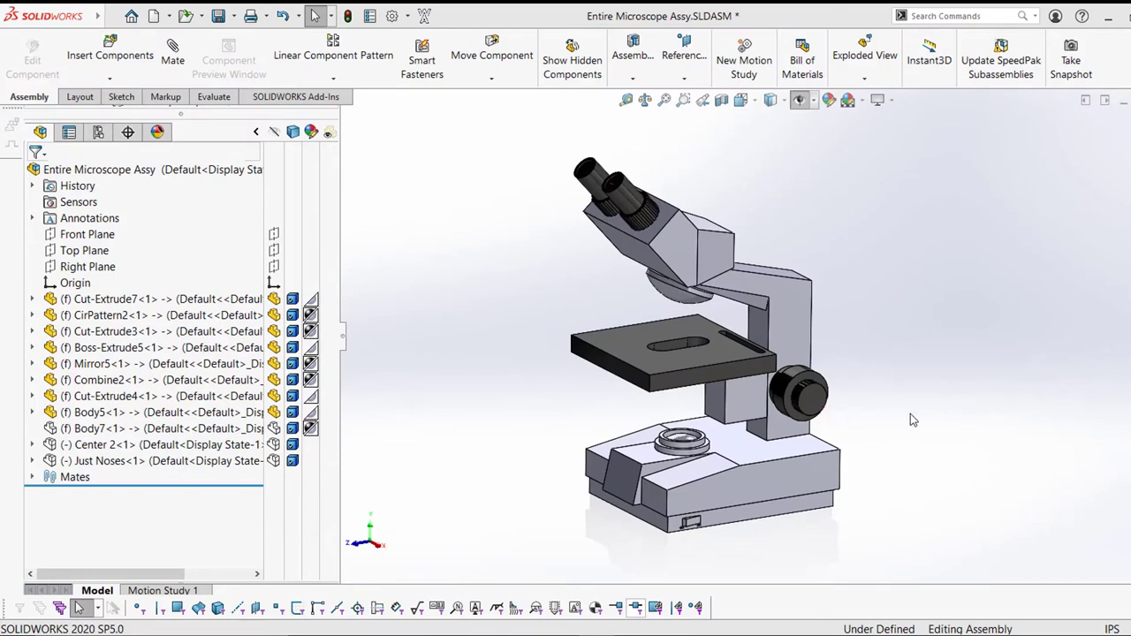
Examine the microscope assembly with its nosepiece hidden, comparing its components with the visible bodies from several angles
scroll(720, 309, down, 2)
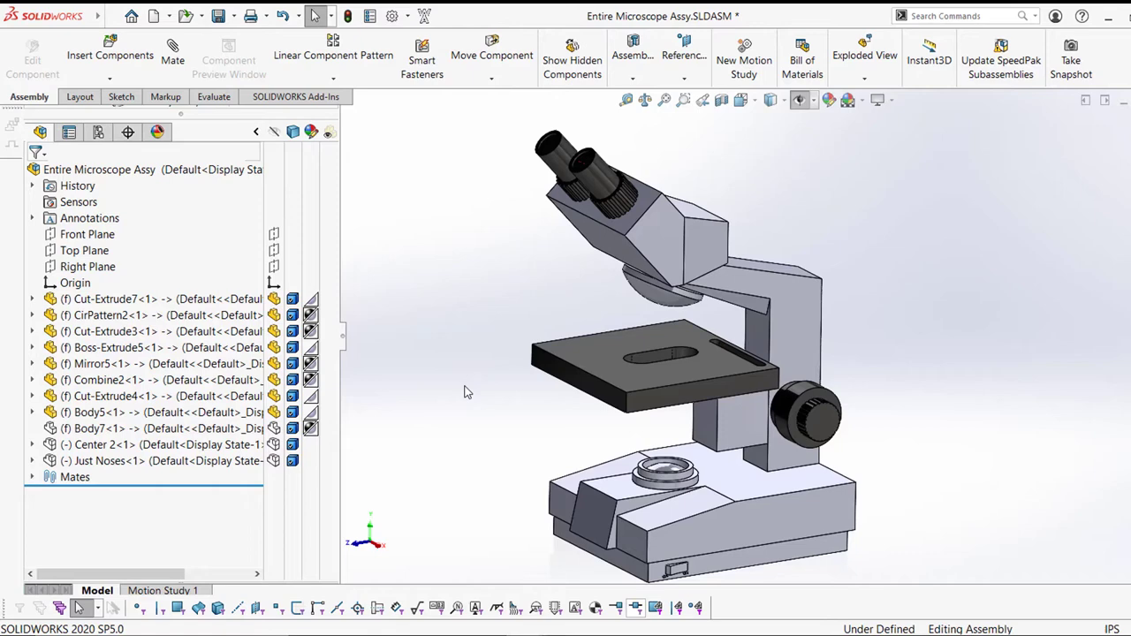
scroll(950, 539, up, 1)
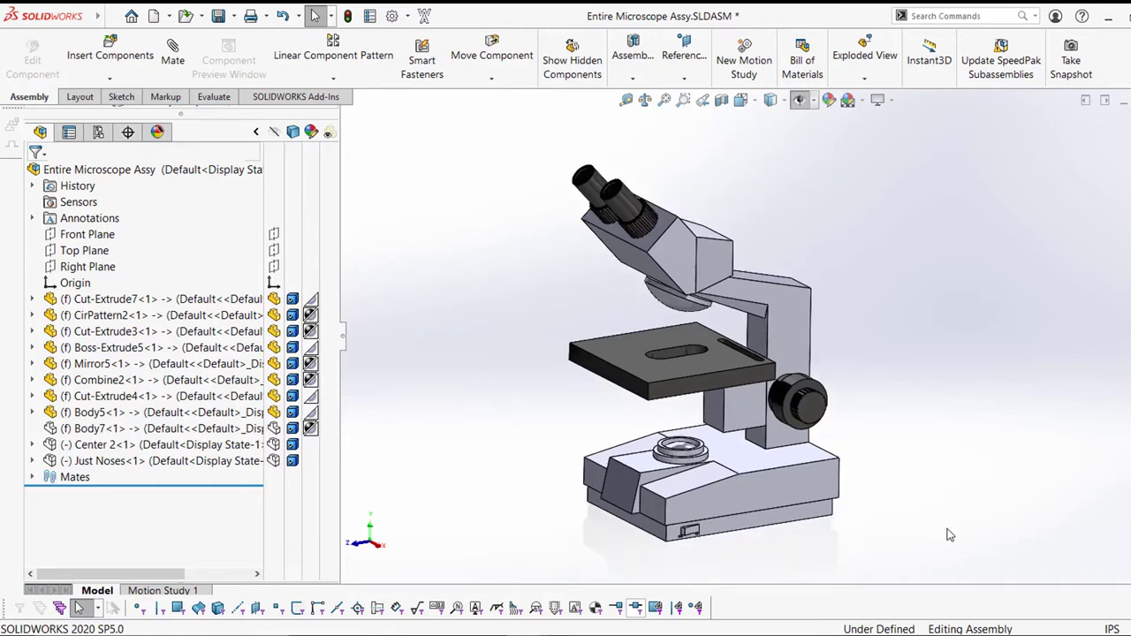
scroll(927, 470, down, 1)
middle_drag(700, 362, 689, 315)
scroll(624, 259, up, 1)
scroll(586, 185, down, 2)
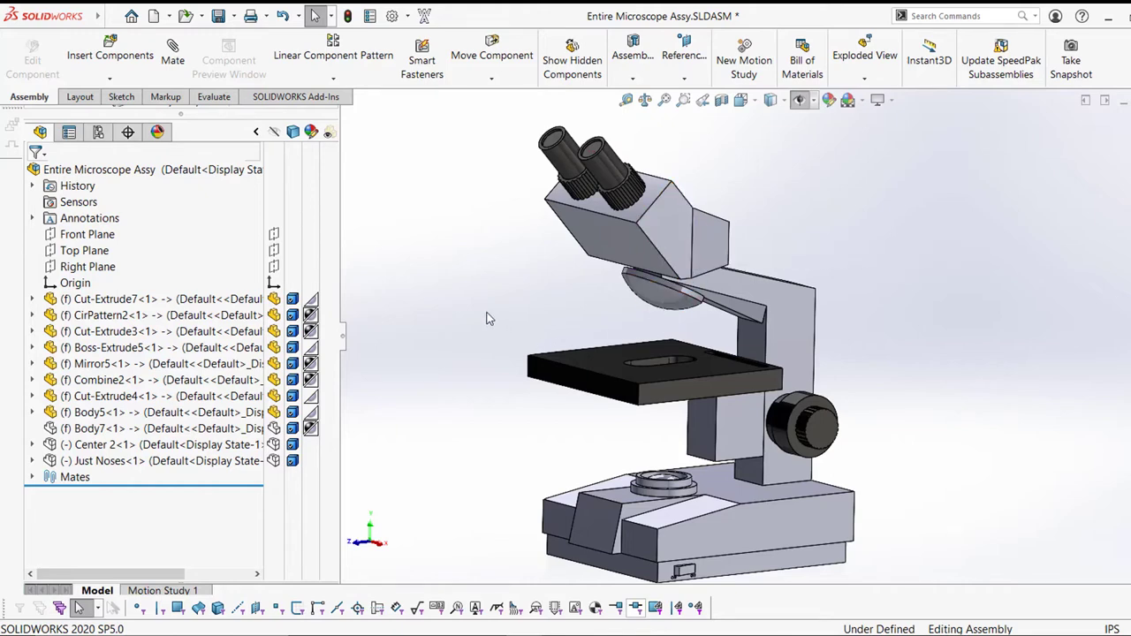
mouse_move(485, 318)
middle_down()
mouse_move(550, 318)
mouse_move(479, 325)
middle_up()
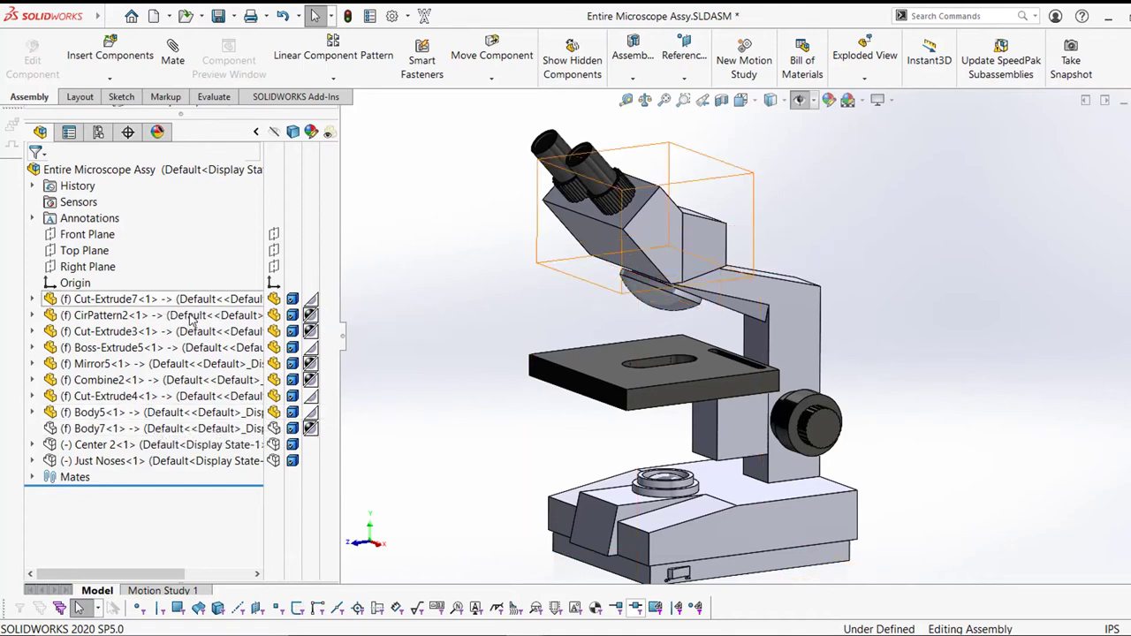
scroll(750, 372, up, 1)
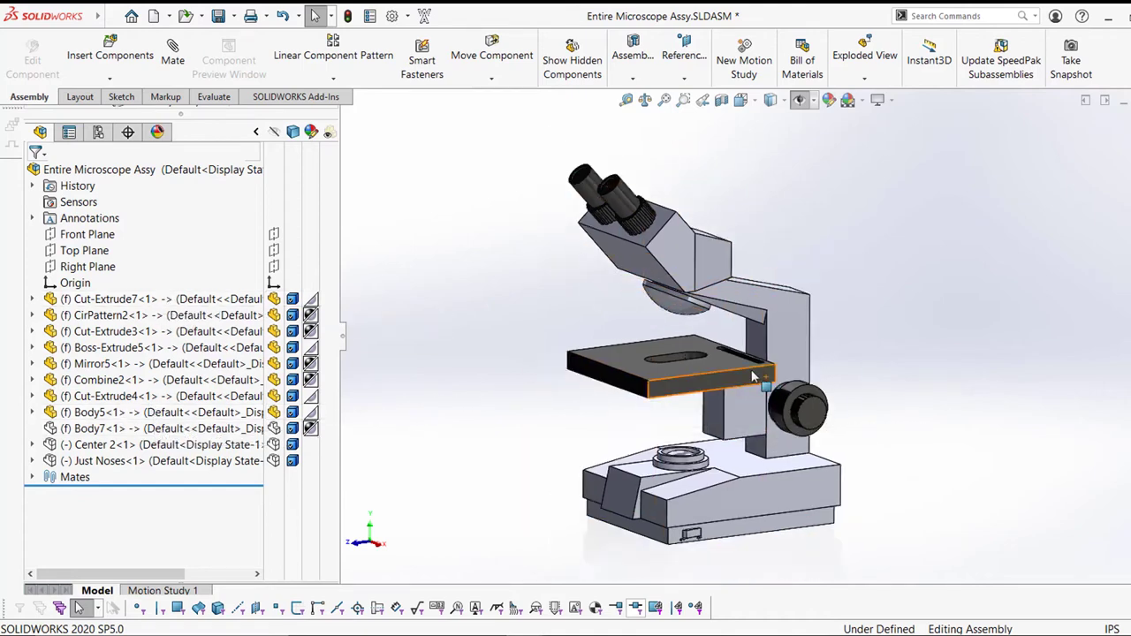
scroll(842, 336, down, 2)
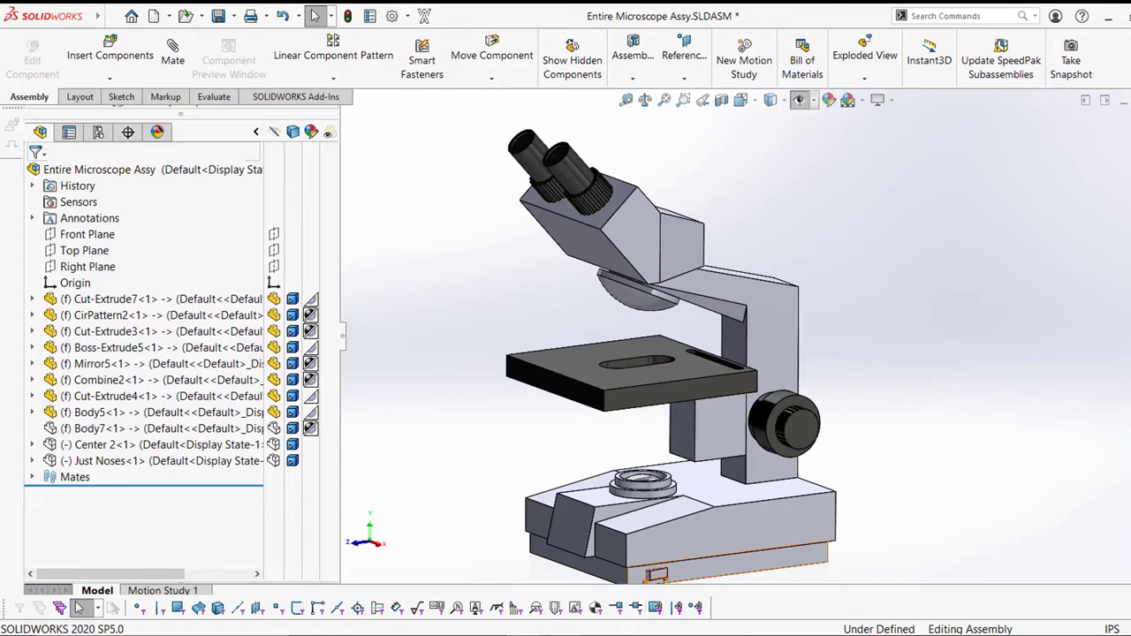
Switch to Microscope Master Model_Everything_SW2020 and compare the dome and its thin disk beneath the head with the pictured nosepiece
mouse_move(524, 635)
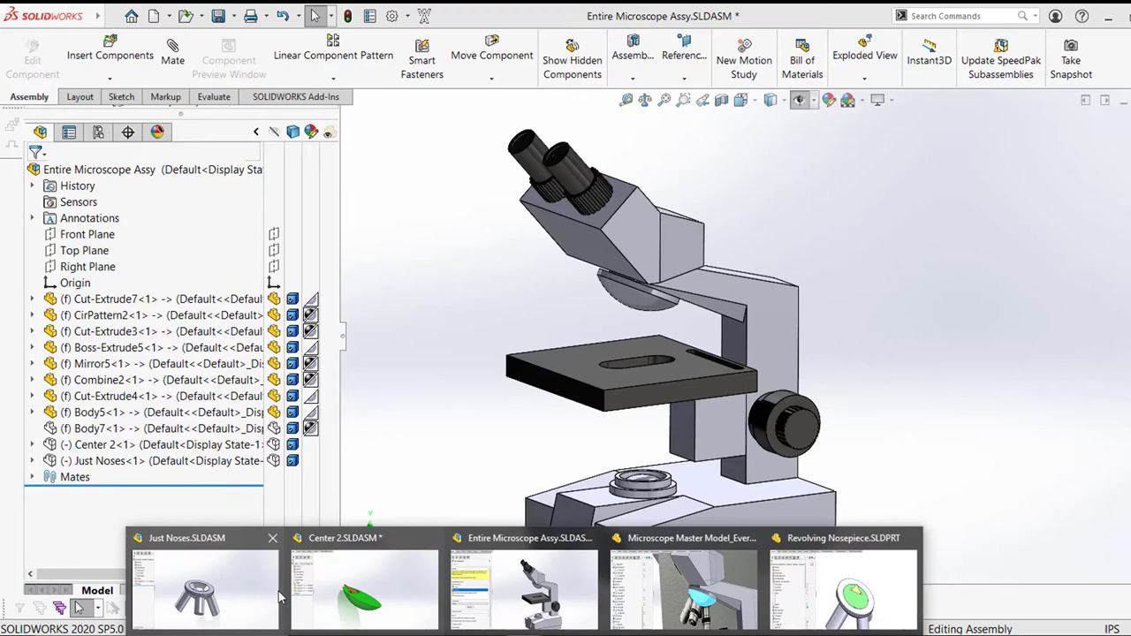
click(676, 608)
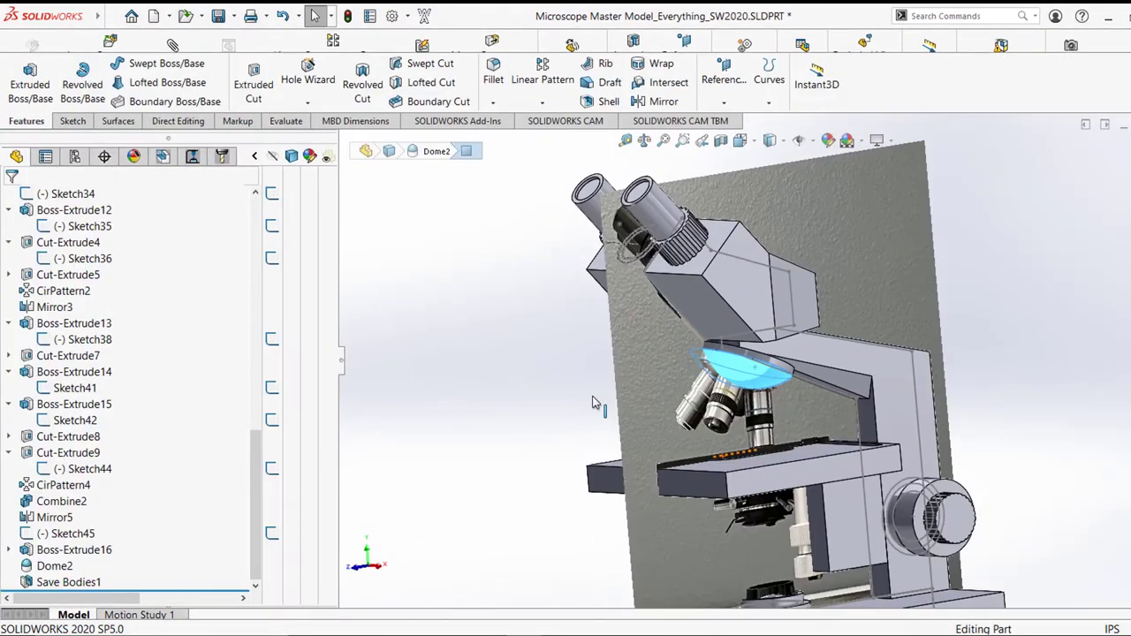
click(588, 392)
scroll(588, 392, up, 2)
middle_drag(619, 397, 714, 378)
scroll(714, 378, down, 3)
scroll(717, 375, down, 3)
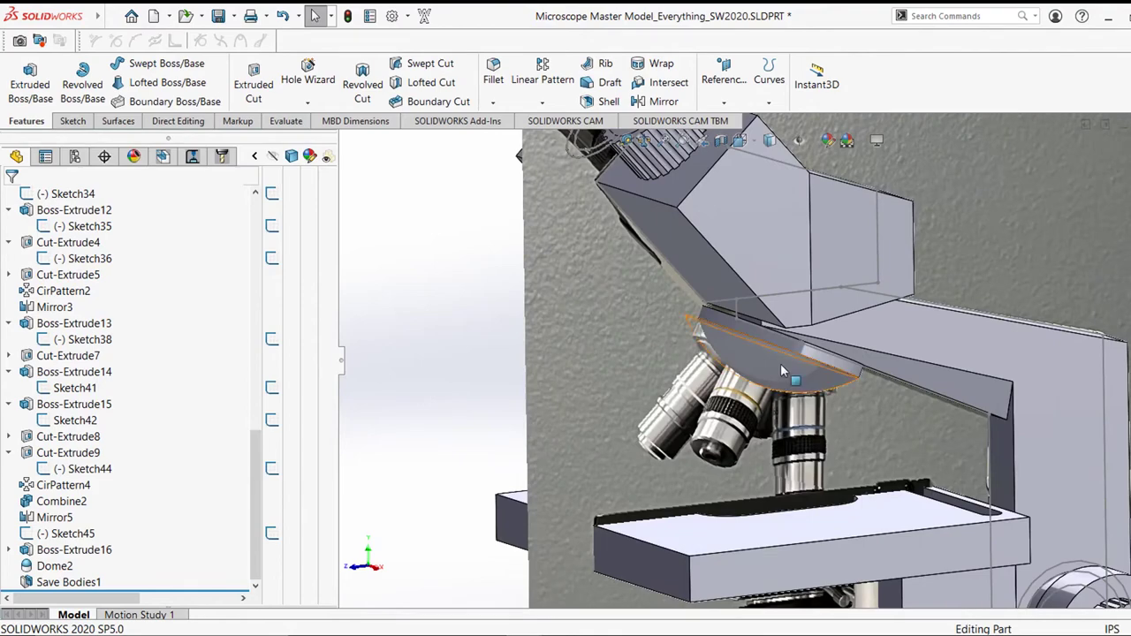
click(783, 365)
middle_drag(782, 365, 773, 350)
scroll(777, 340, down, 3)
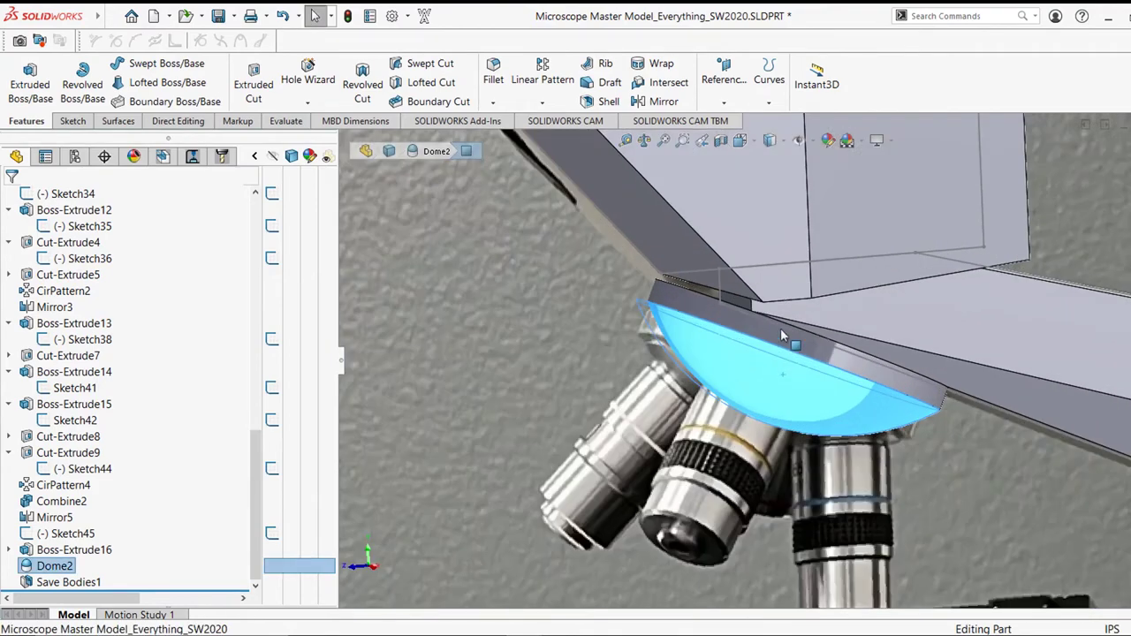
scroll(780, 344, up, 5)
scroll(786, 371, down, 4)
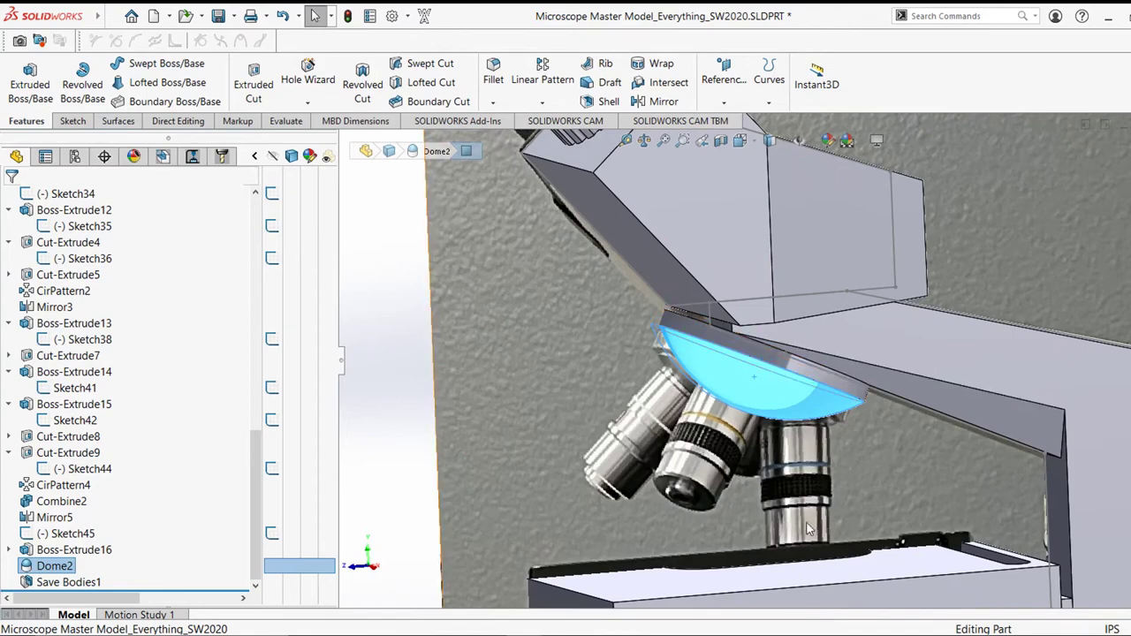
scroll(806, 529, up, 5)
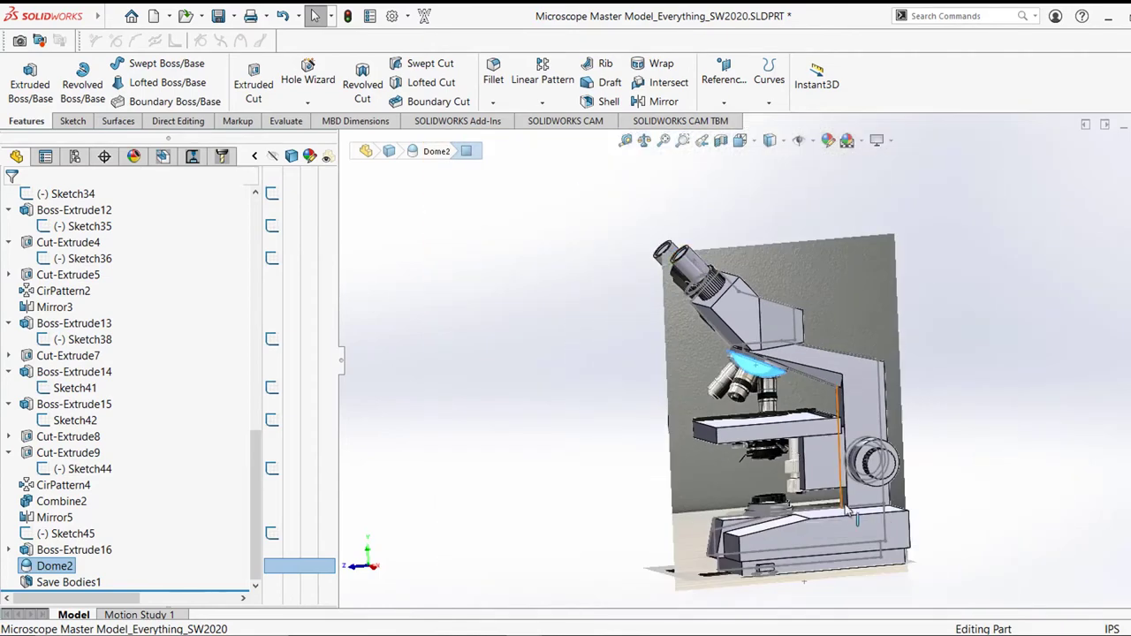
scroll(751, 389, down, 5)
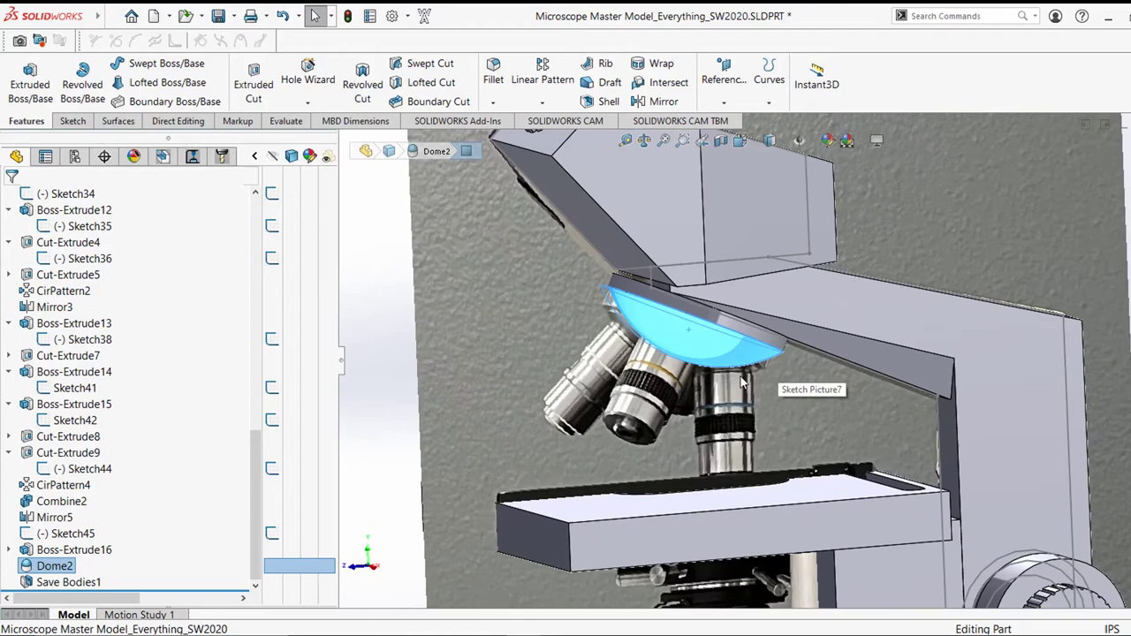
scroll(698, 354, down, 4)
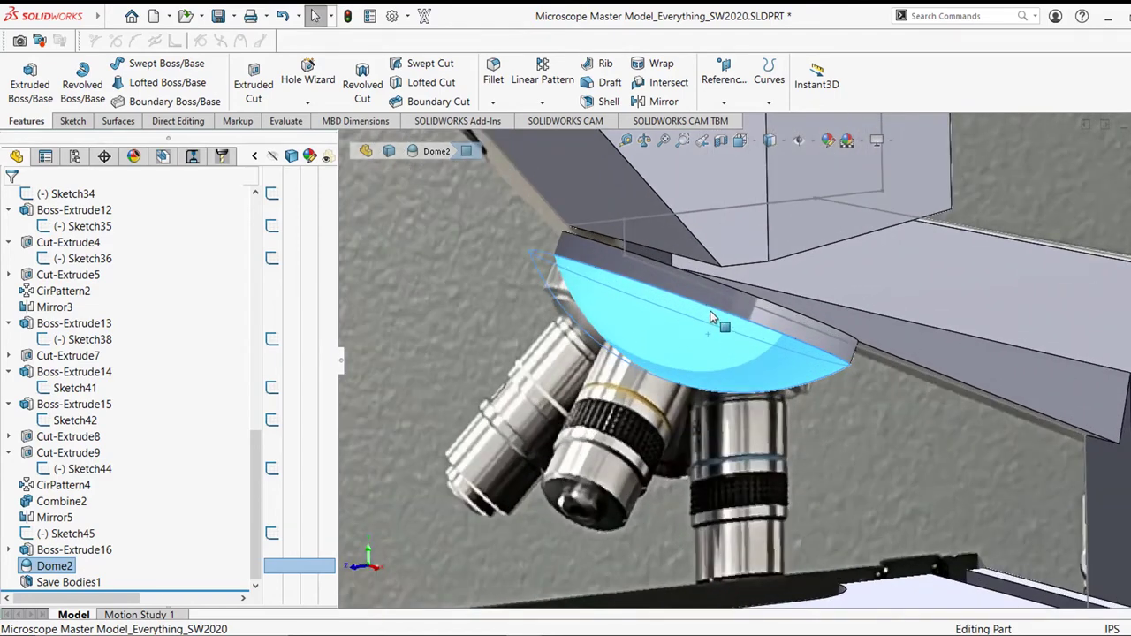
click(696, 298)
scroll(662, 336, up, 2)
scroll(301, 363, up, 2)
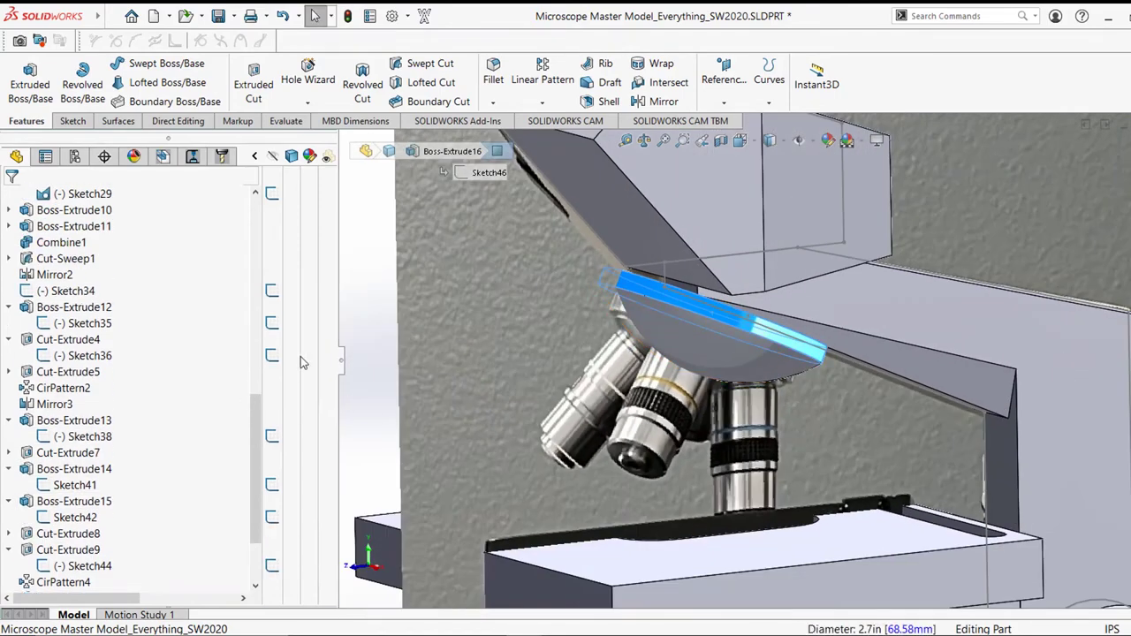
Hide the reference picture and sketches in the master model and inspect the dome and the disk above it
click(804, 144)
click(699, 354)
mouse_move(699, 354)
middle_down()
mouse_move(768, 314)
mouse_move(712, 328)
middle_up()
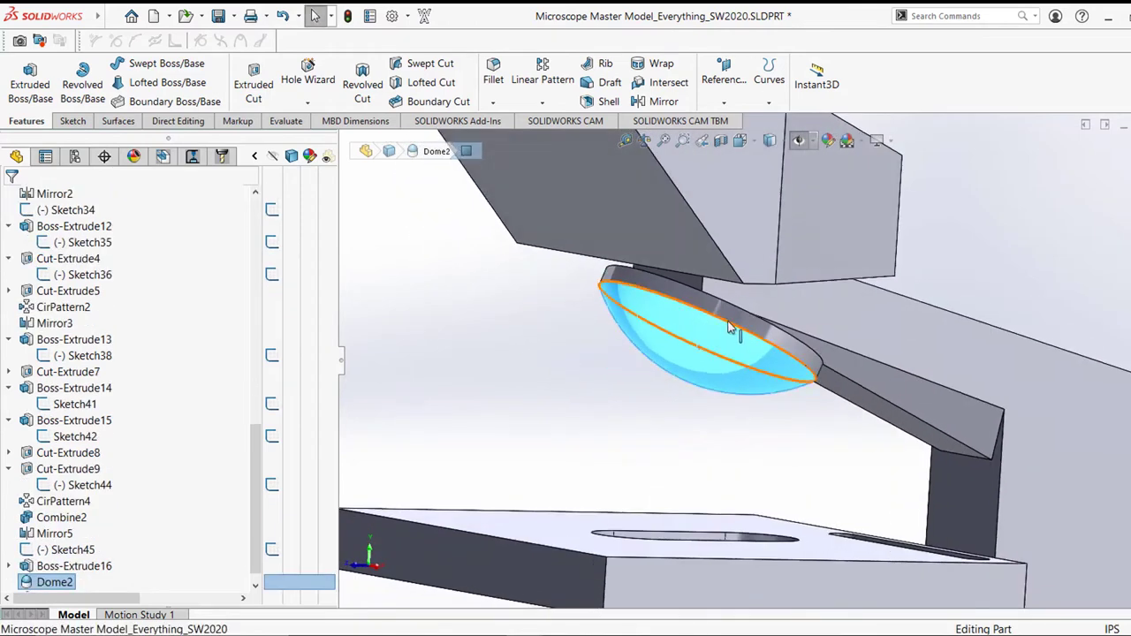
click(686, 301)
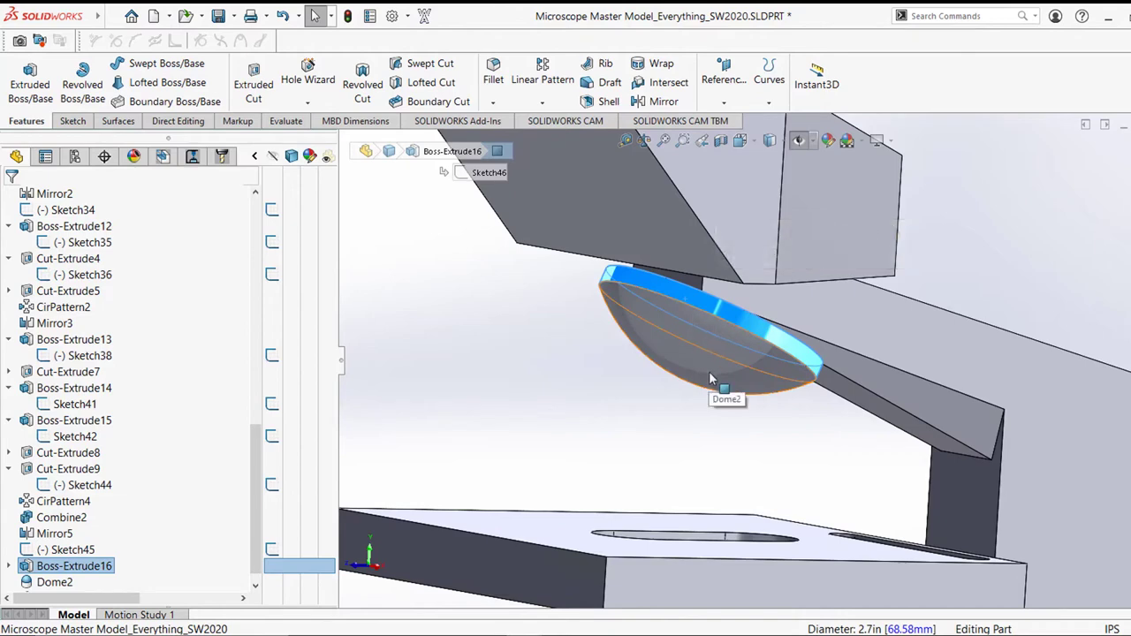
scroll(710, 378, up, 4)
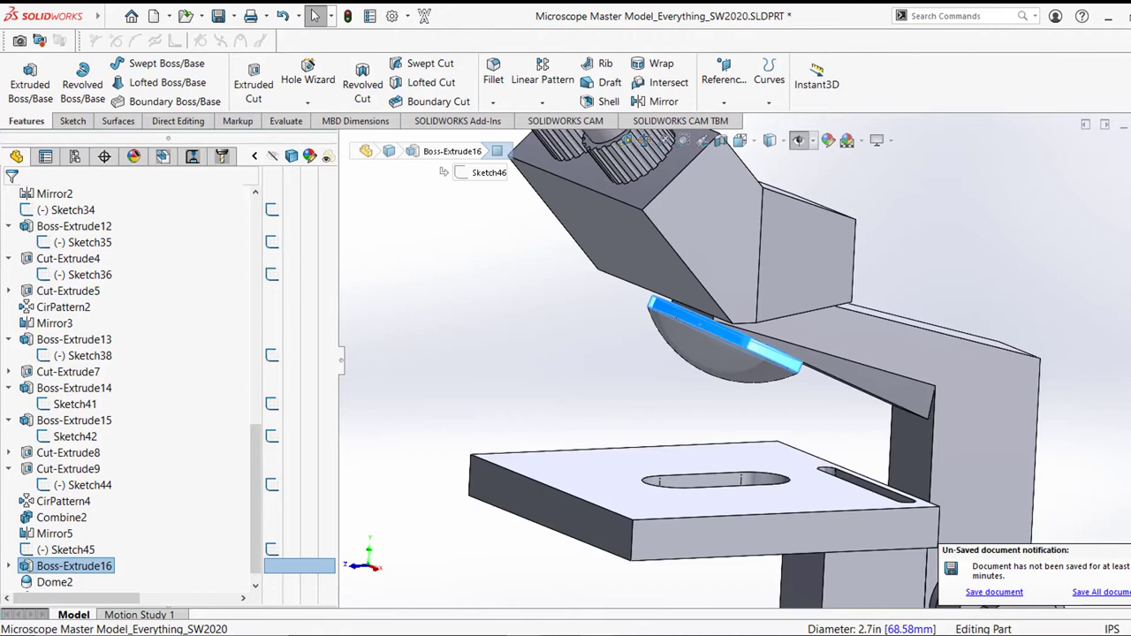
Switch to Entire Microscope Assy.SLDASM and examine the dome beneath the head together with the hidden nosepiece components
mouse_move(530, 632)
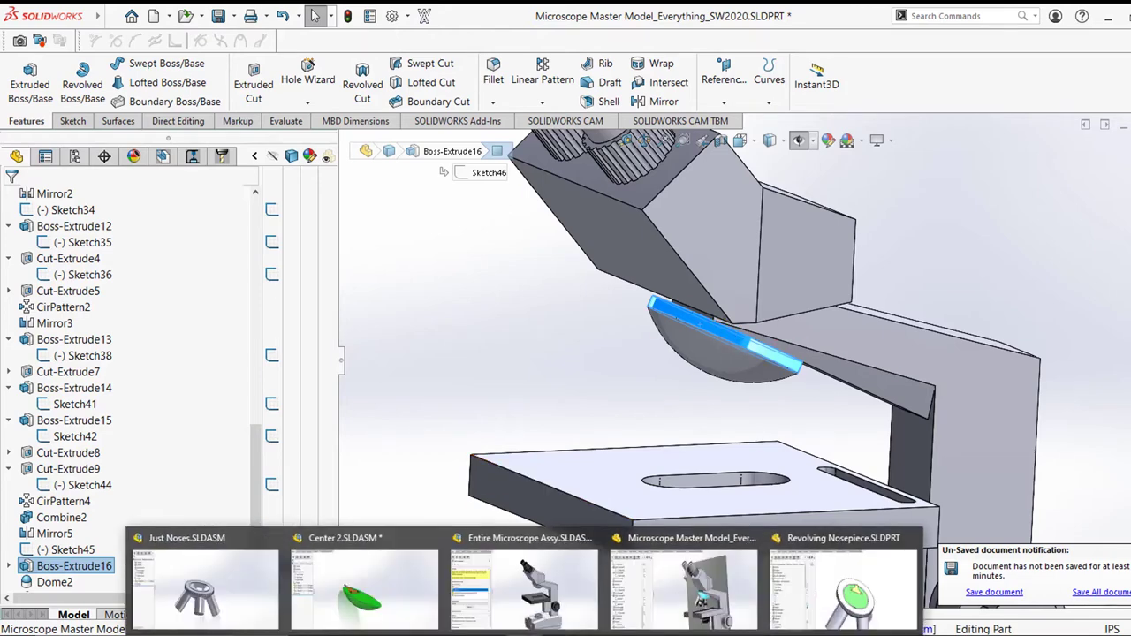
click(524, 588)
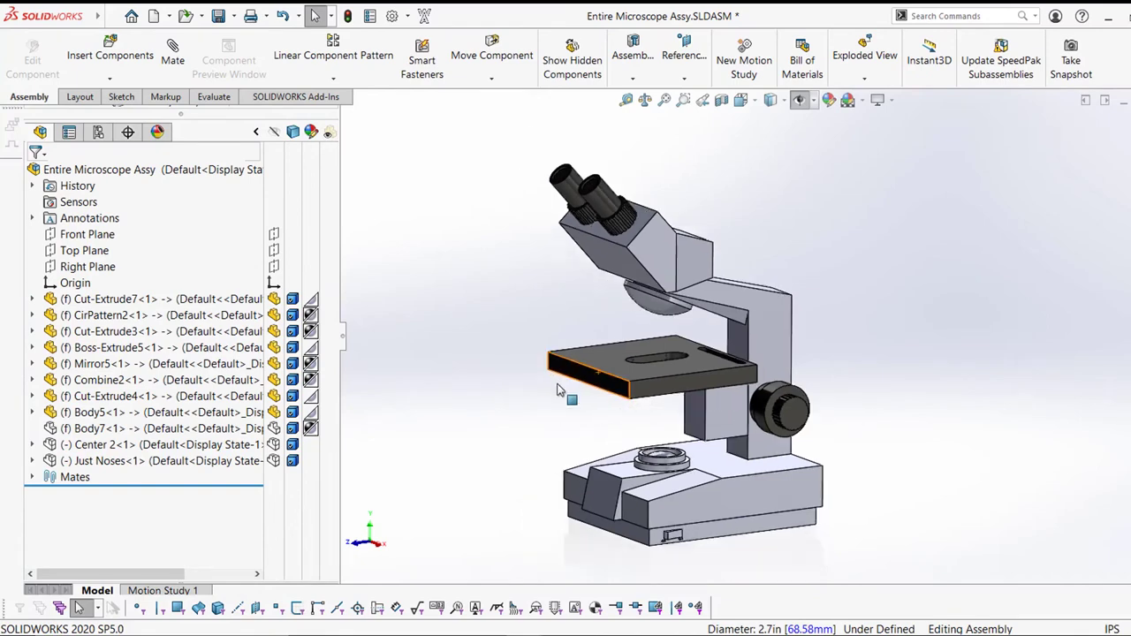
scroll(573, 373, down, 4)
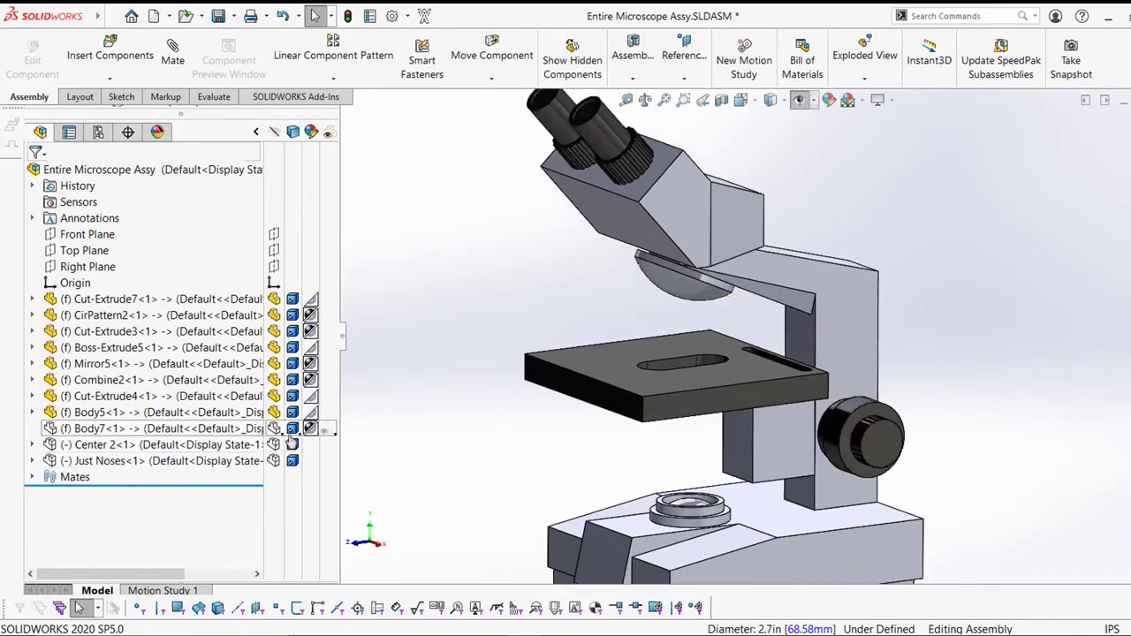
scroll(694, 297, down, 2)
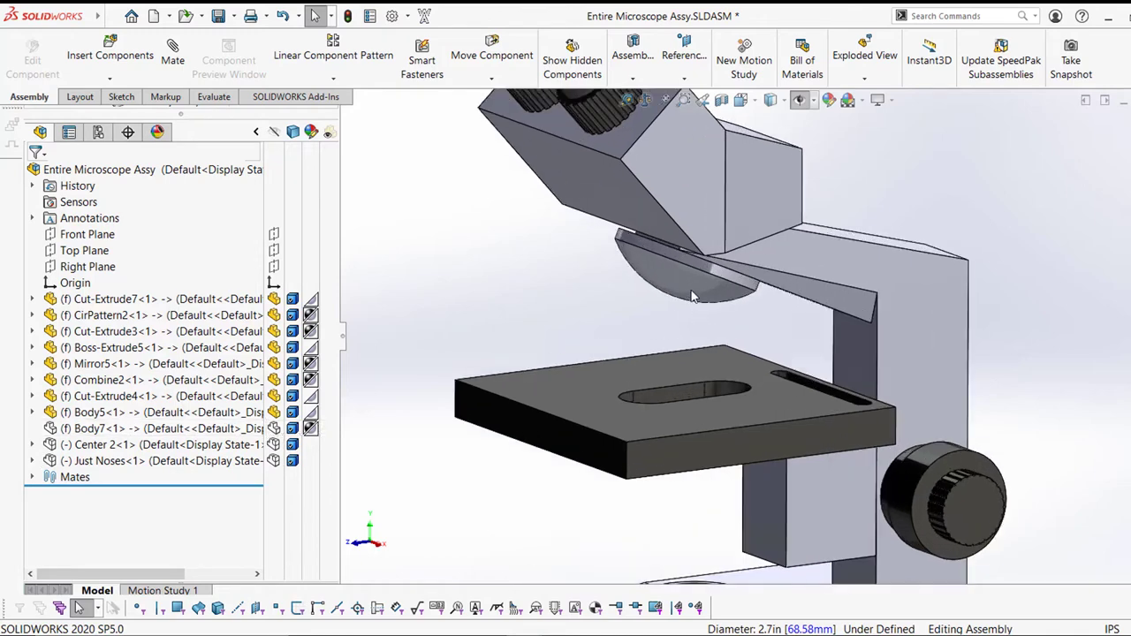
scroll(680, 287, up, 1)
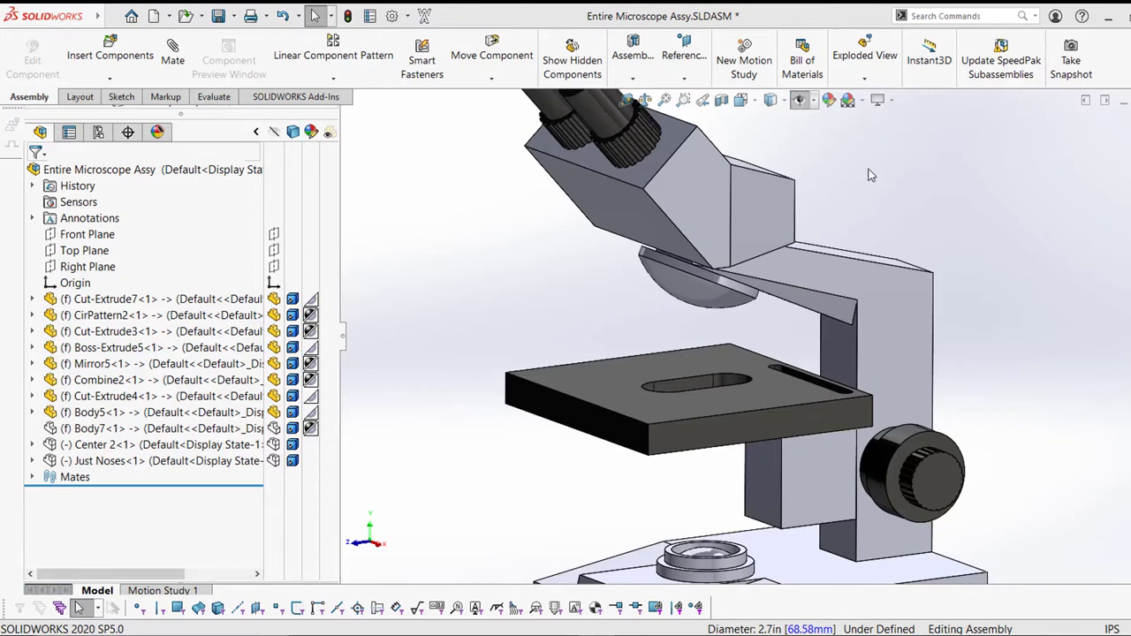
scroll(659, 270, up, 1)
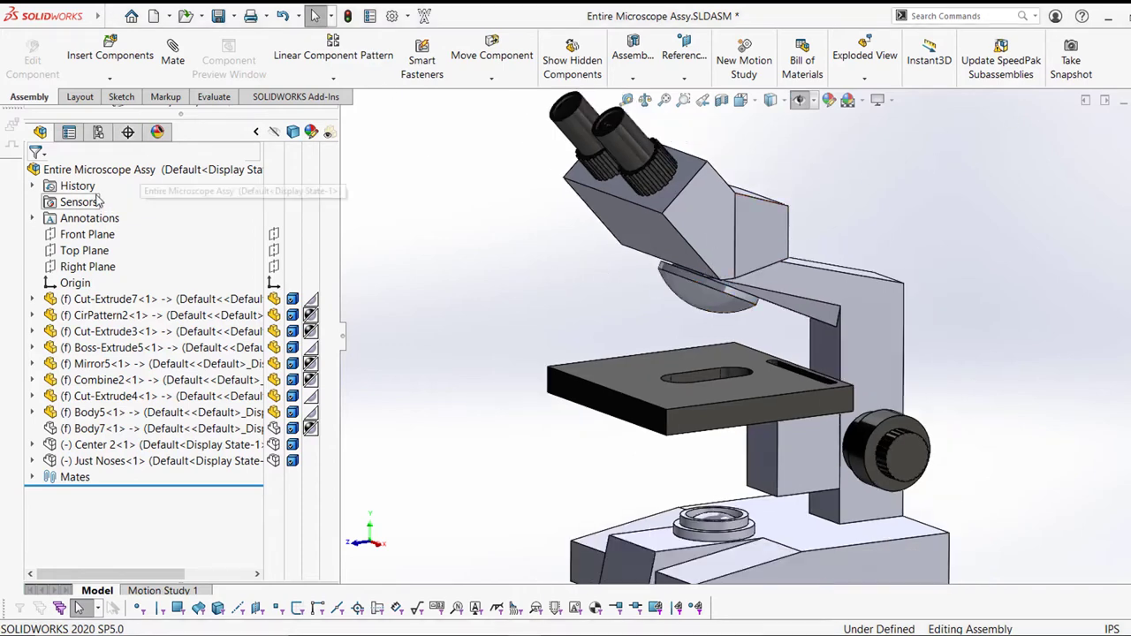
Insert another copy of the Center 2 subassembly at the origin of the microscope assembly
click(124, 53)
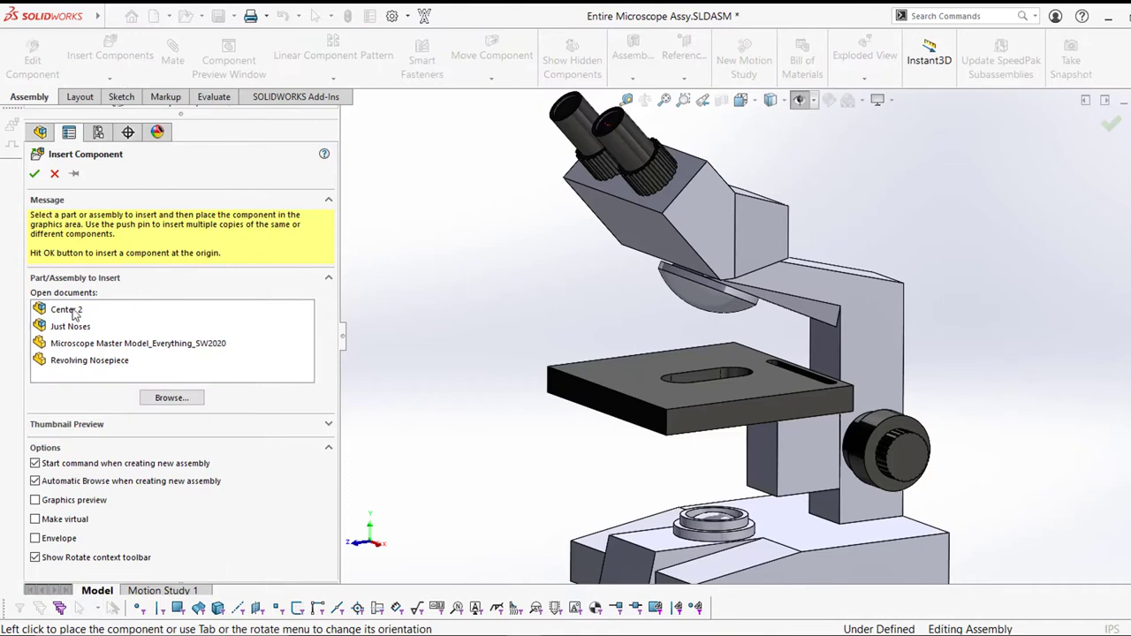
click(75, 311)
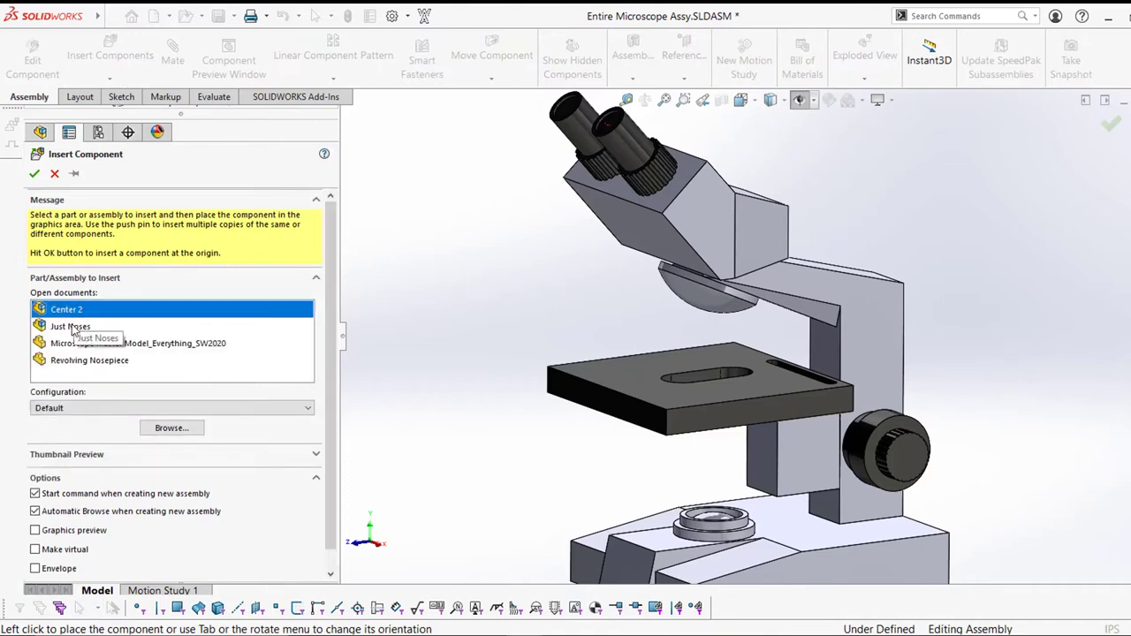
ctrl+click(73, 326)
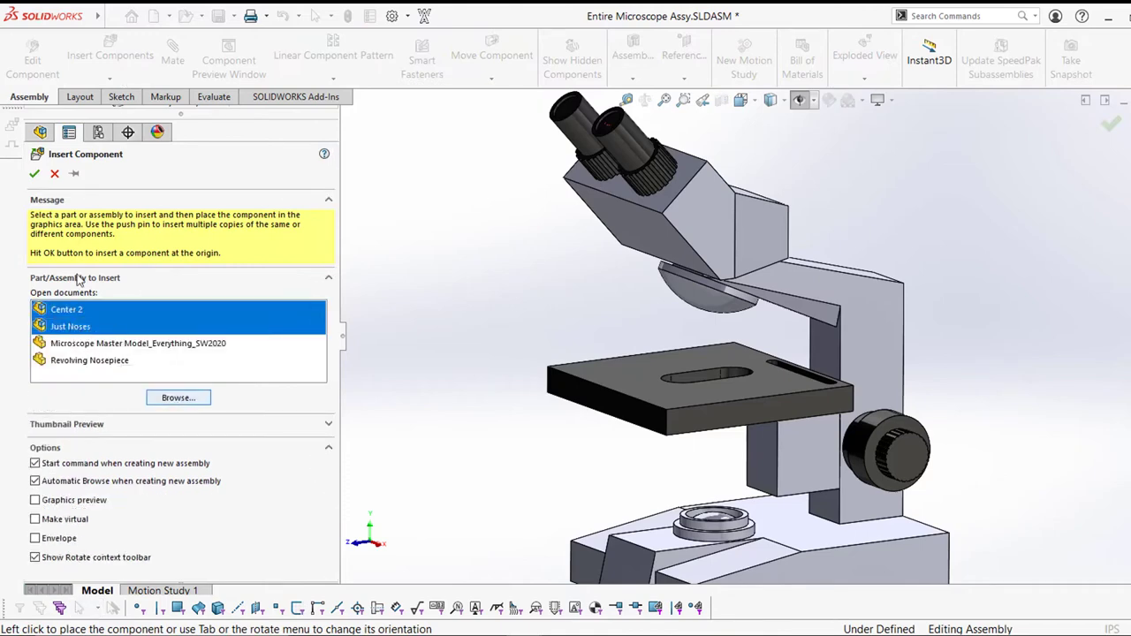
click(389, 472)
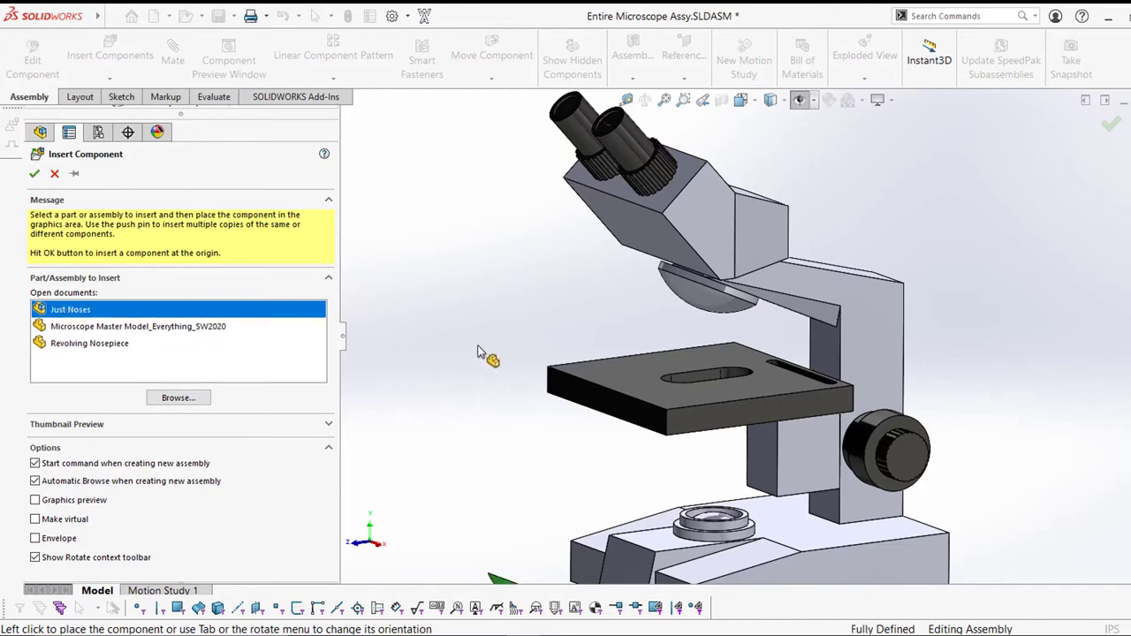
click(35, 174)
key(f)
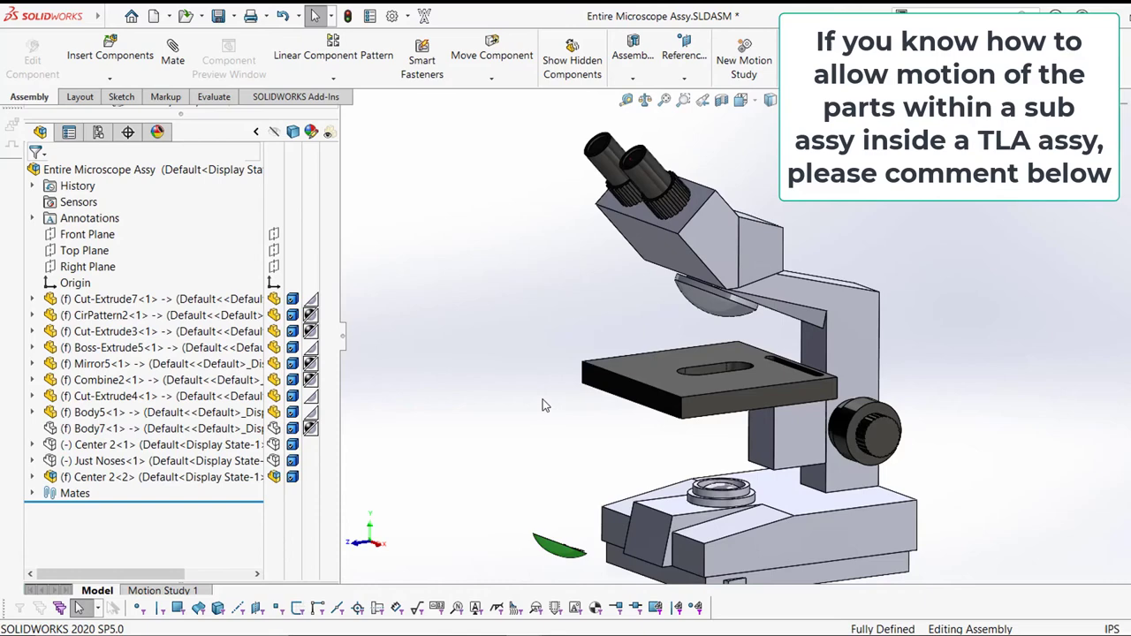
Try to move the newly inserted Center 2 subassembly beside the microscope base
scroll(609, 437, down, 5)
click(642, 442)
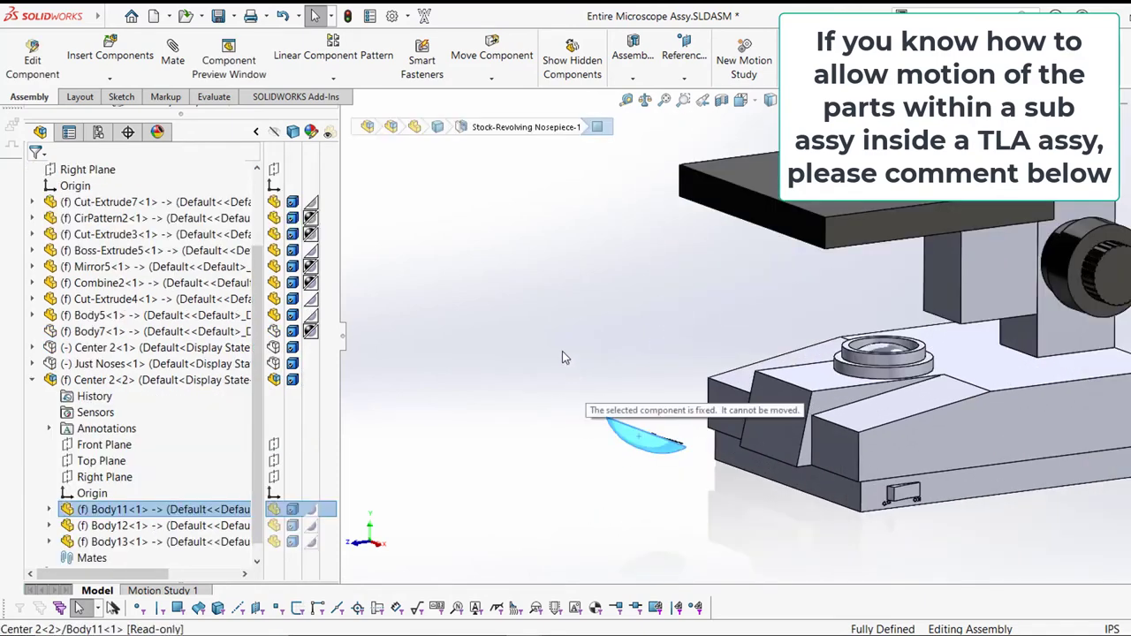
click(32, 382)
click(108, 476)
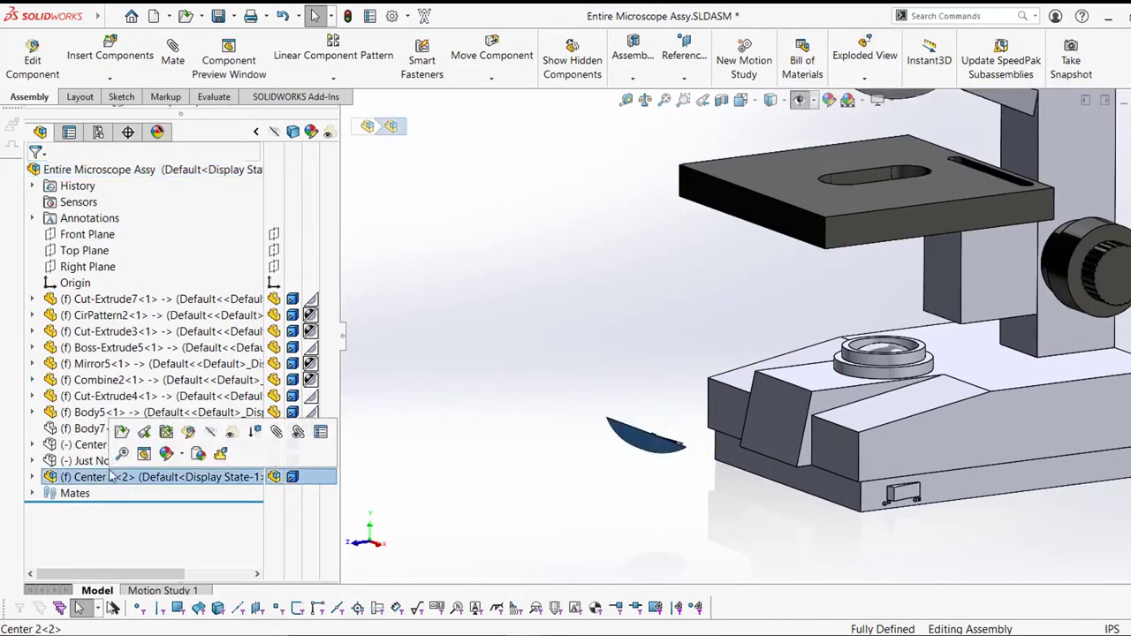
click(556, 323)
Insert another copy of the Just Noses subassembly at the origin of the microscope assembly
click(110, 78)
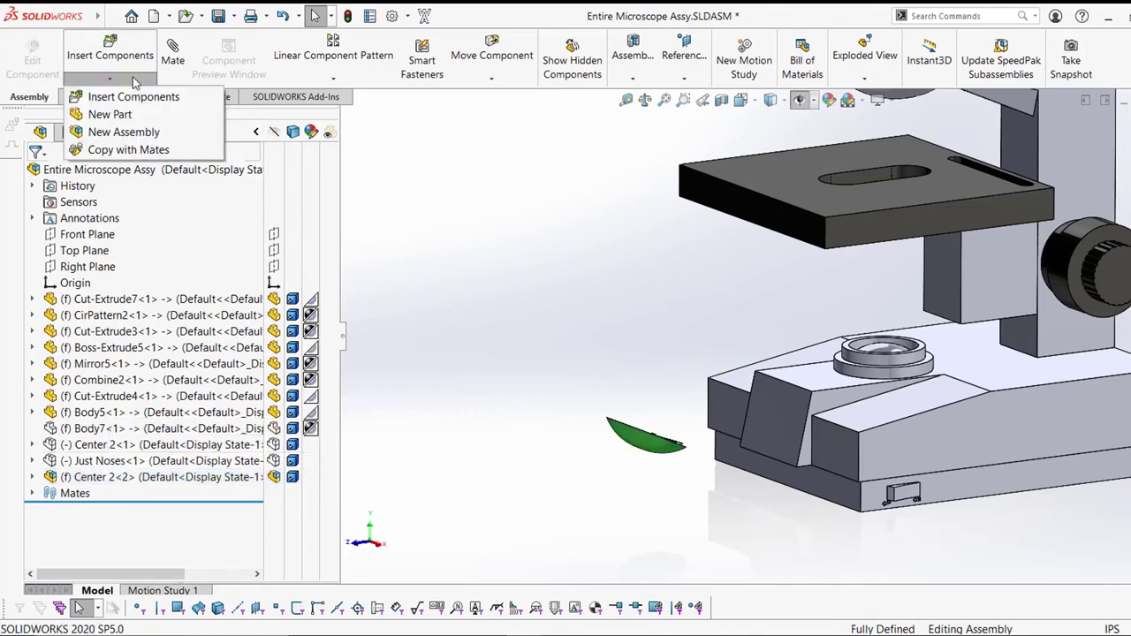
click(129, 99)
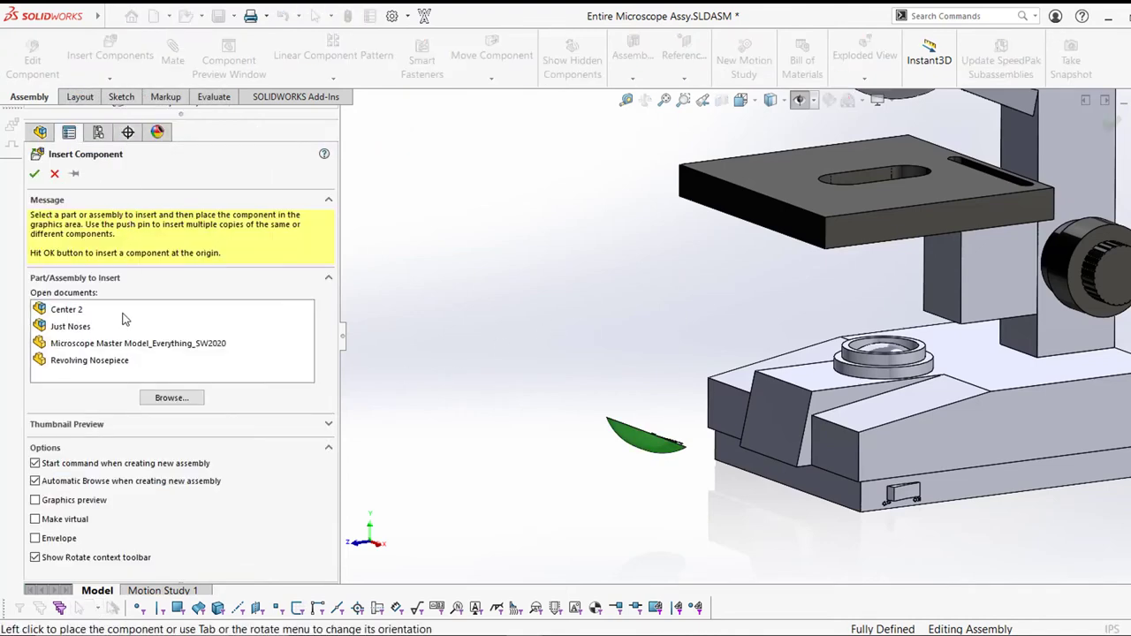
click(70, 326)
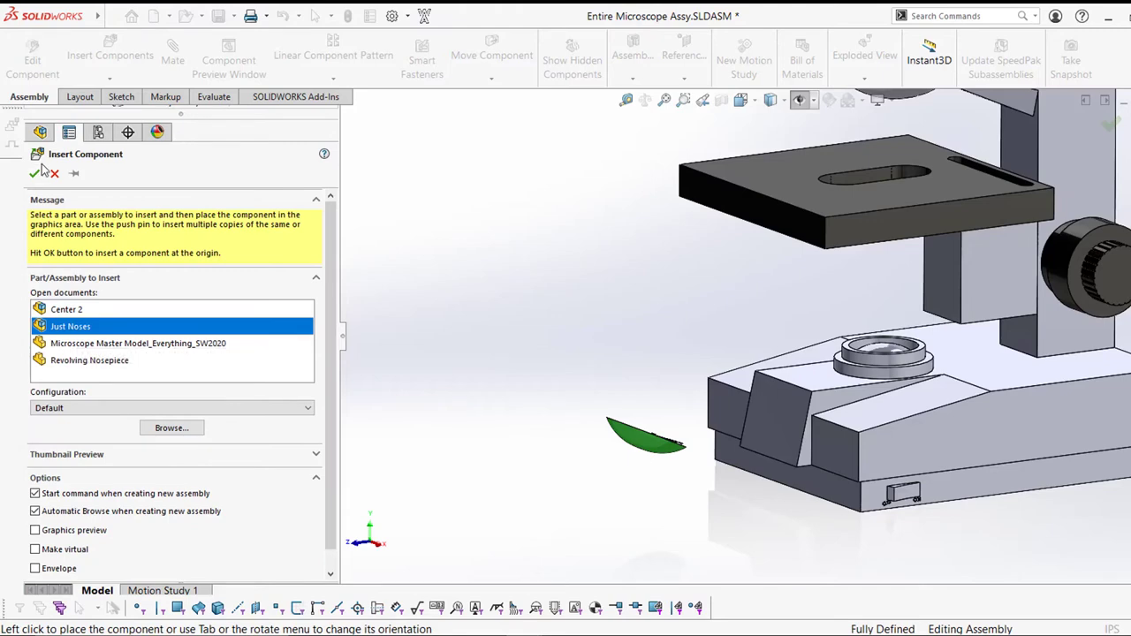
click(536, 405)
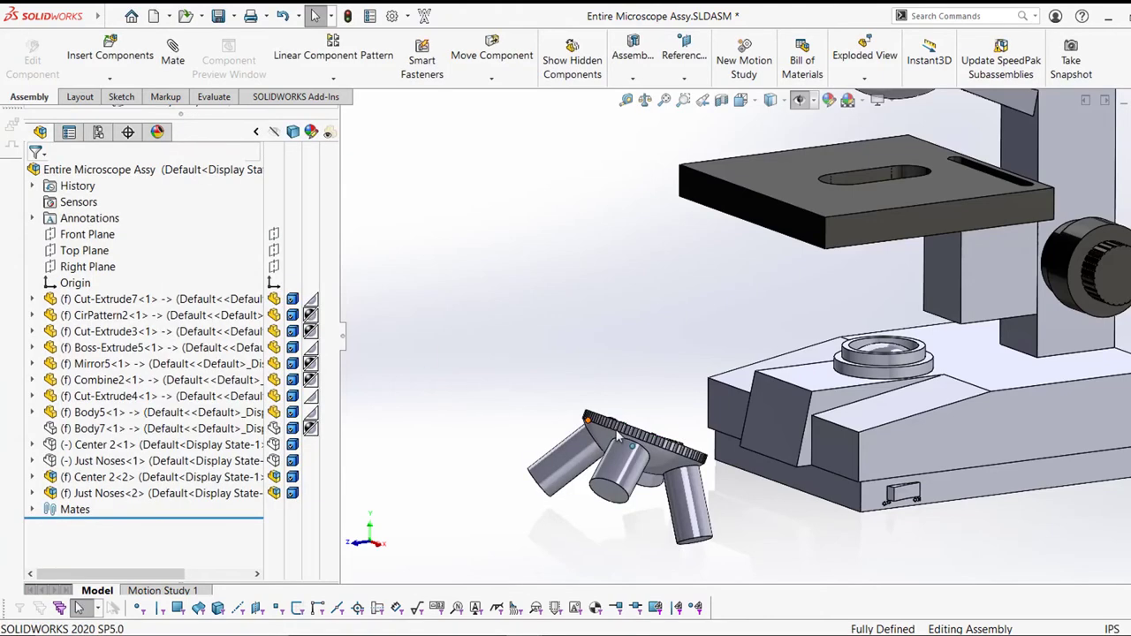
Float the newly inserted Center 2 and Just Noses subassemblies so both can be moved
click(99, 478)
ctrl+click(99, 494)
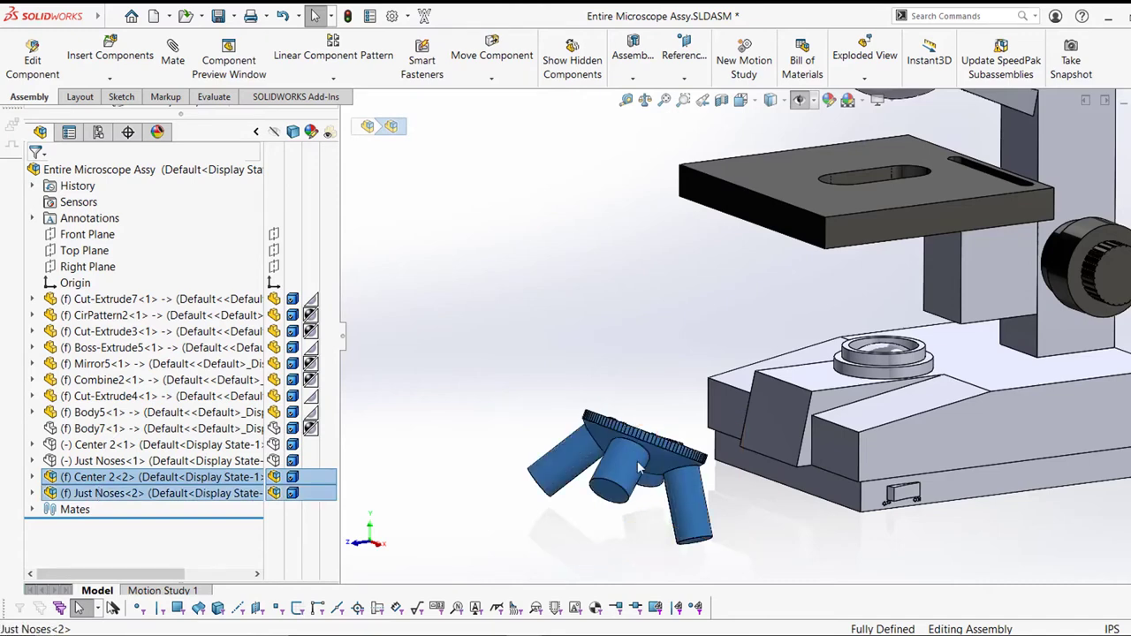
right_click(100, 478)
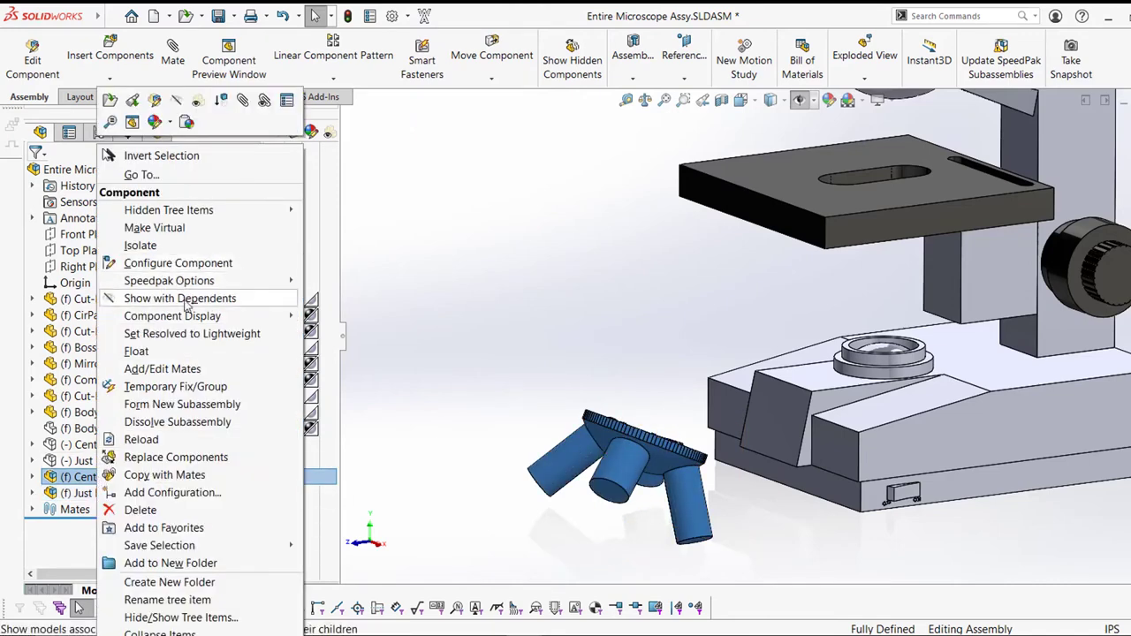
click(190, 352)
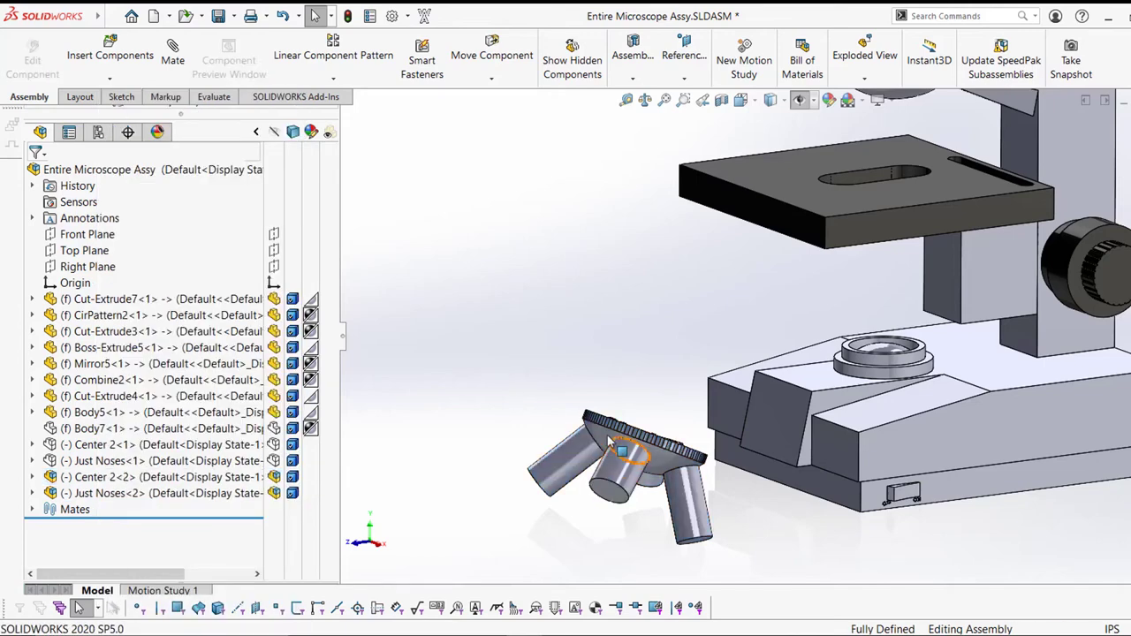
Move the Just Noses subassembly up and away from Center 2 into the open space in front of the microscope
drag(609, 442, 473, 261)
scroll(710, 275, up, 5)
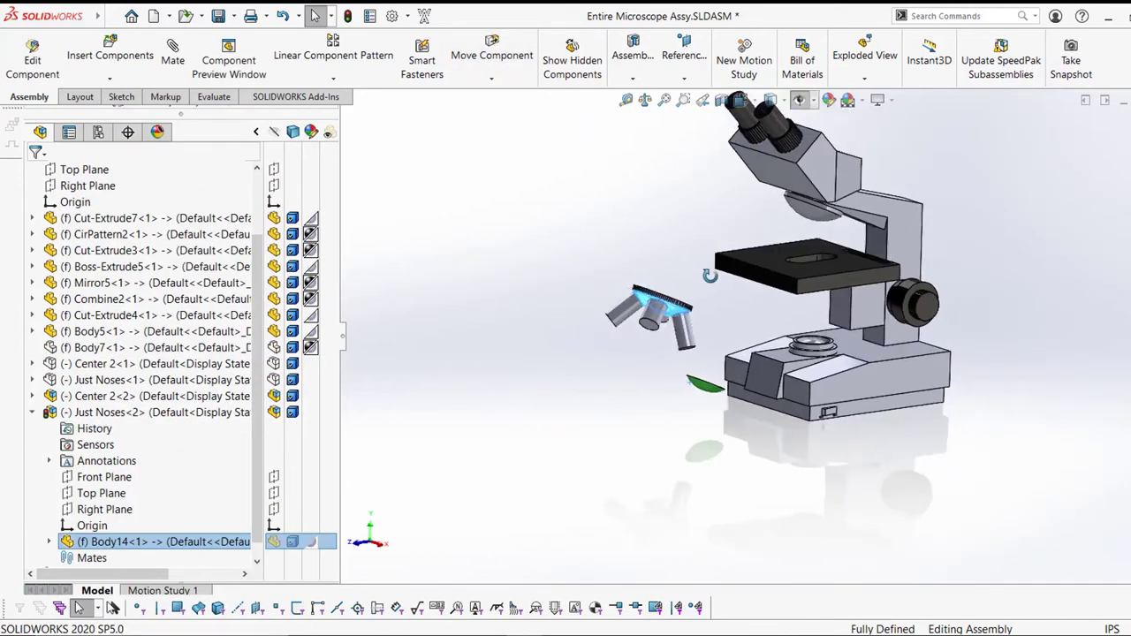
scroll(786, 265, down, 5)
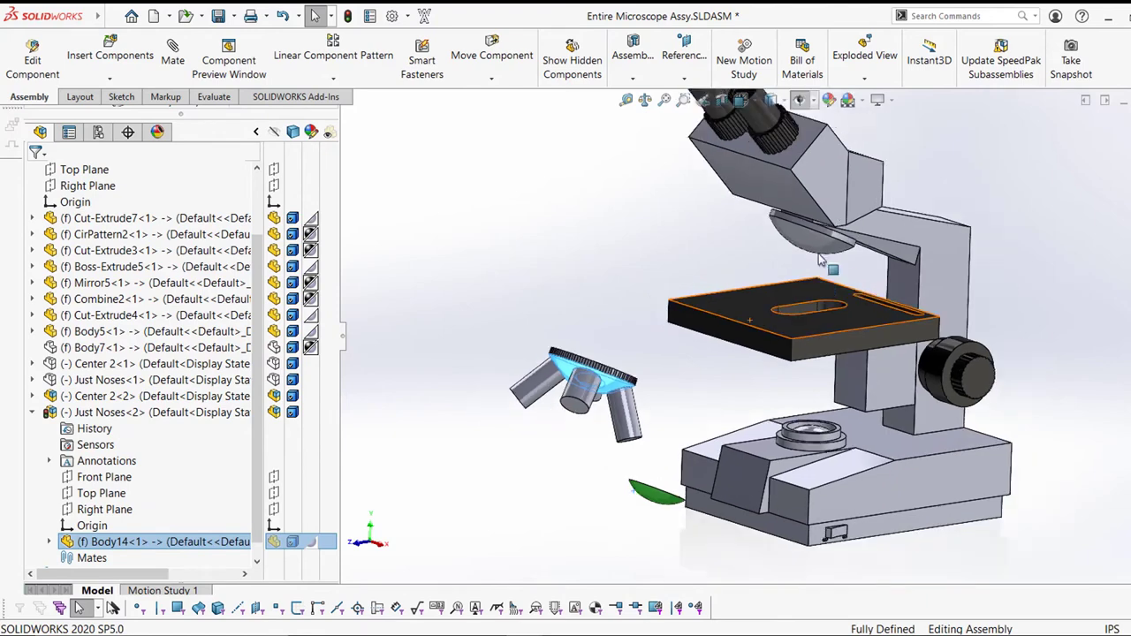
scroll(812, 118, up, 1)
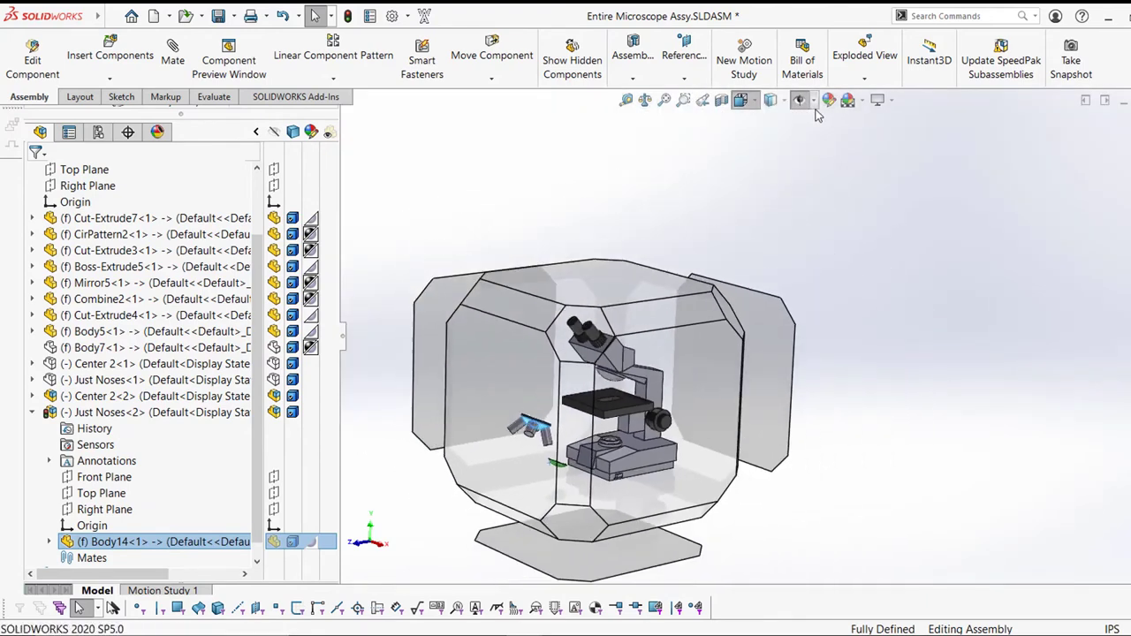
Hide the reference planes and display the temporary axes of the components in the microscope assembly
click(798, 100)
click(814, 102)
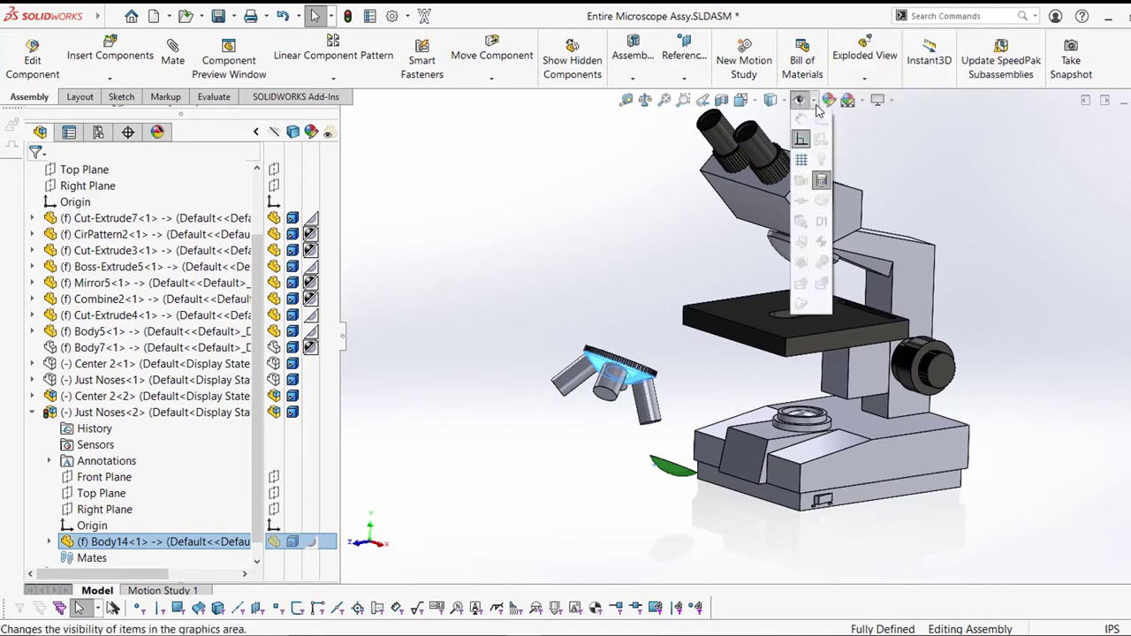
click(674, 377)
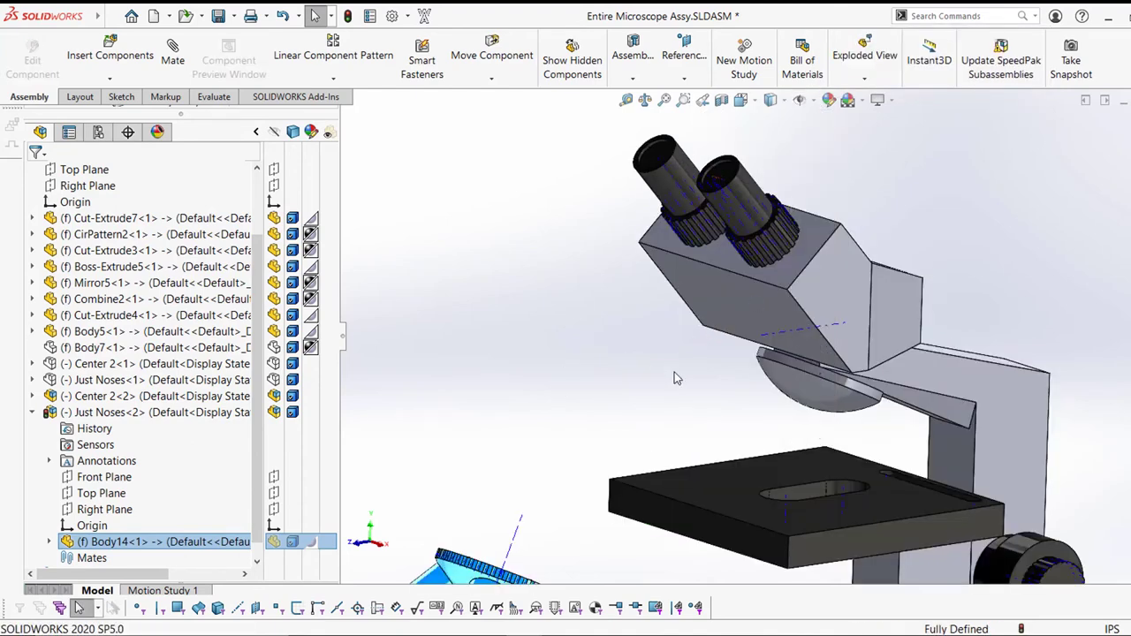
Move the Center 2 subassembly up into the open space beside the stage, above the Just Noses subassembly
scroll(674, 380, up, 3)
scroll(638, 429, down, 2)
scroll(707, 435, up, 3)
scroll(783, 413, down, 2)
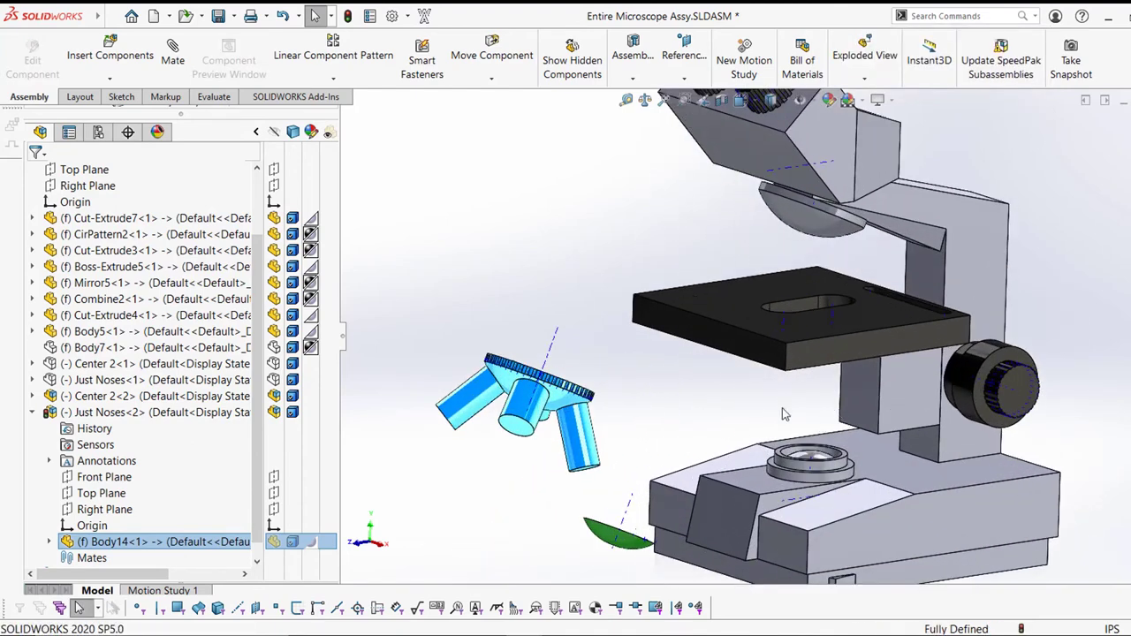
drag(604, 535, 624, 232)
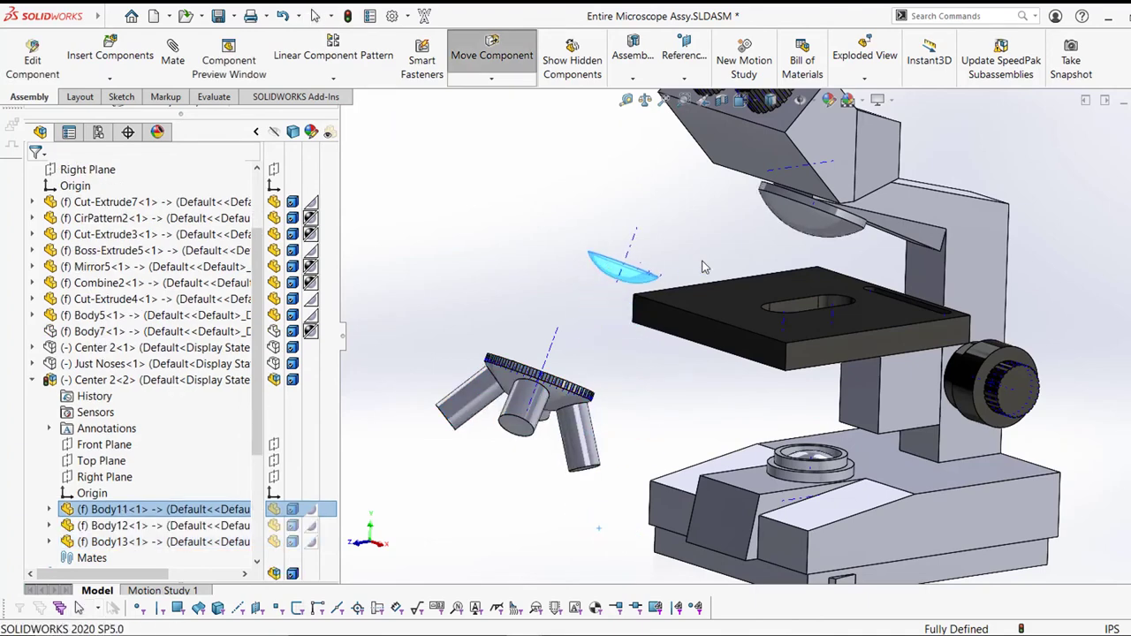
scroll(624, 230, down, 2)
Mate the central axis of Center 2 coincident with the axis of the Body5 disc under the microscope head
click(604, 247)
scroll(839, 214, up, 2)
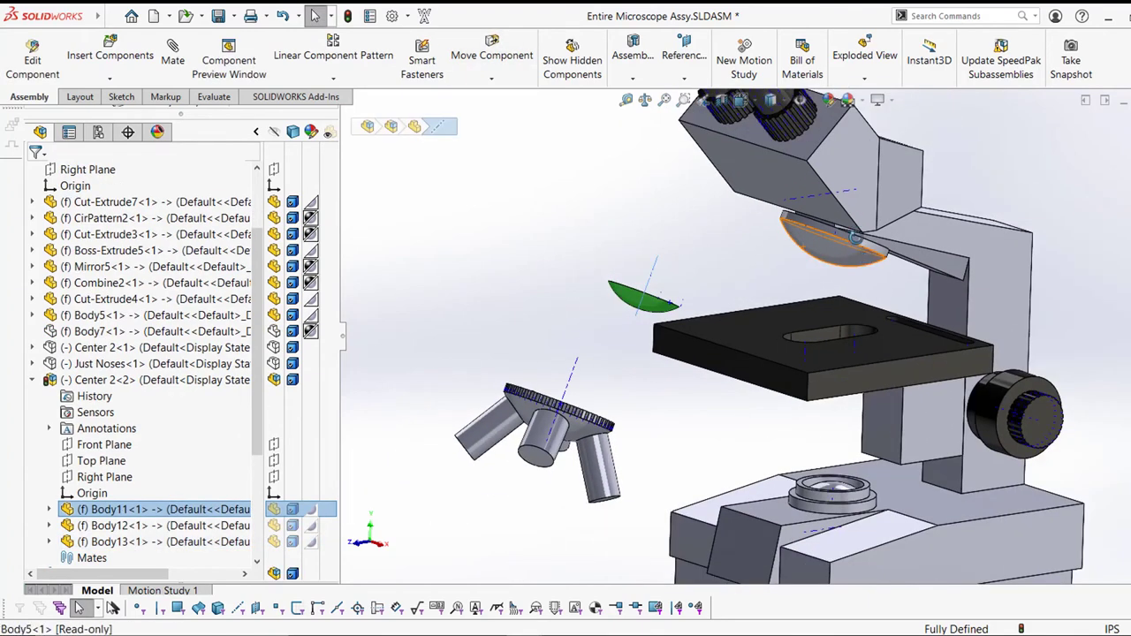
scroll(844, 221, down, 6)
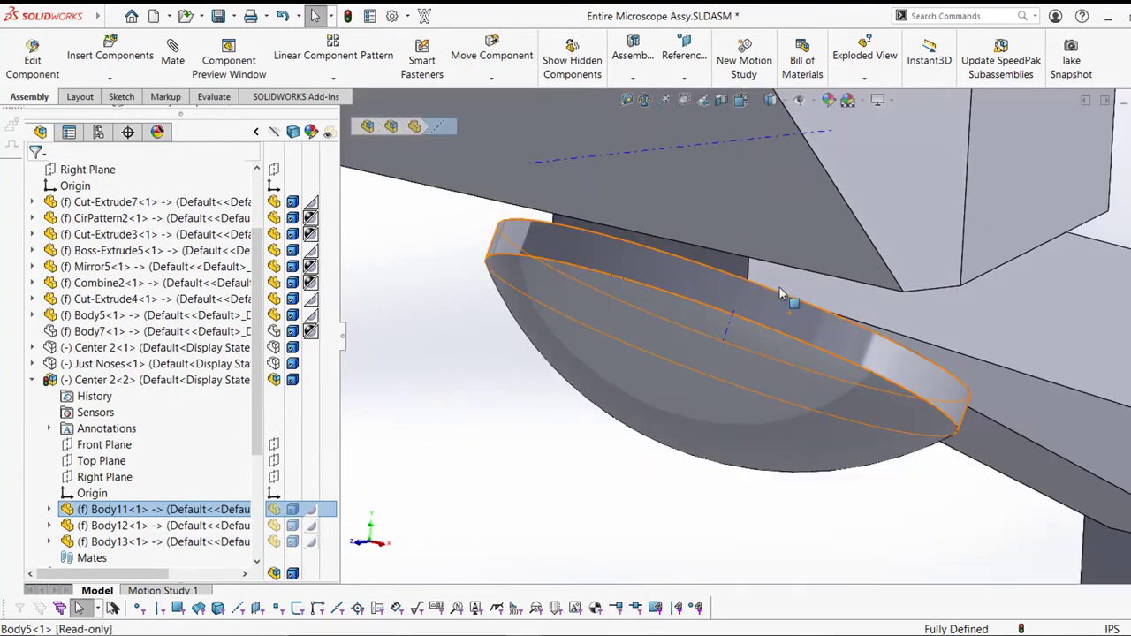
click(729, 338)
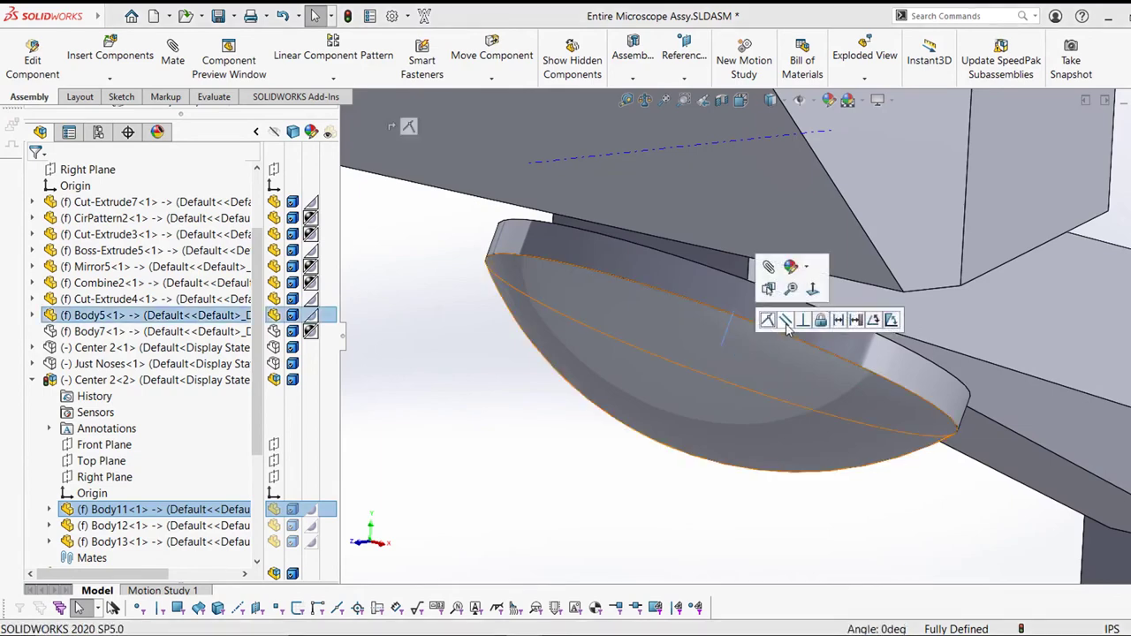
click(786, 320)
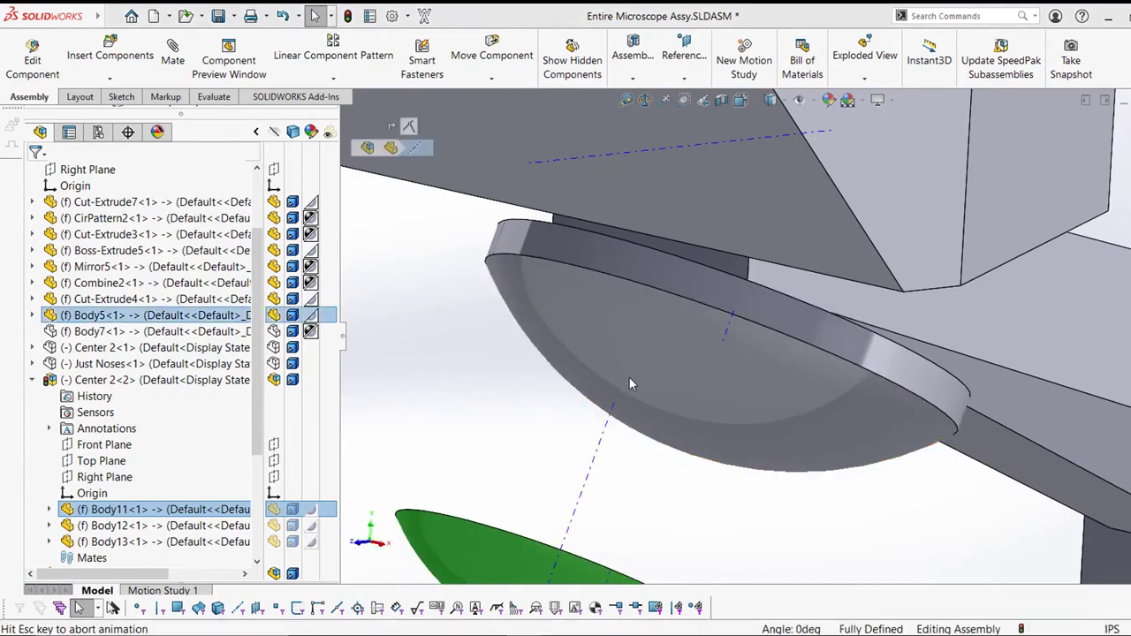
Add a coincident mate between the central axis of Just Noses and the axis of the Body5 disc
scroll(533, 402, up, 1)
scroll(533, 404, up, 6)
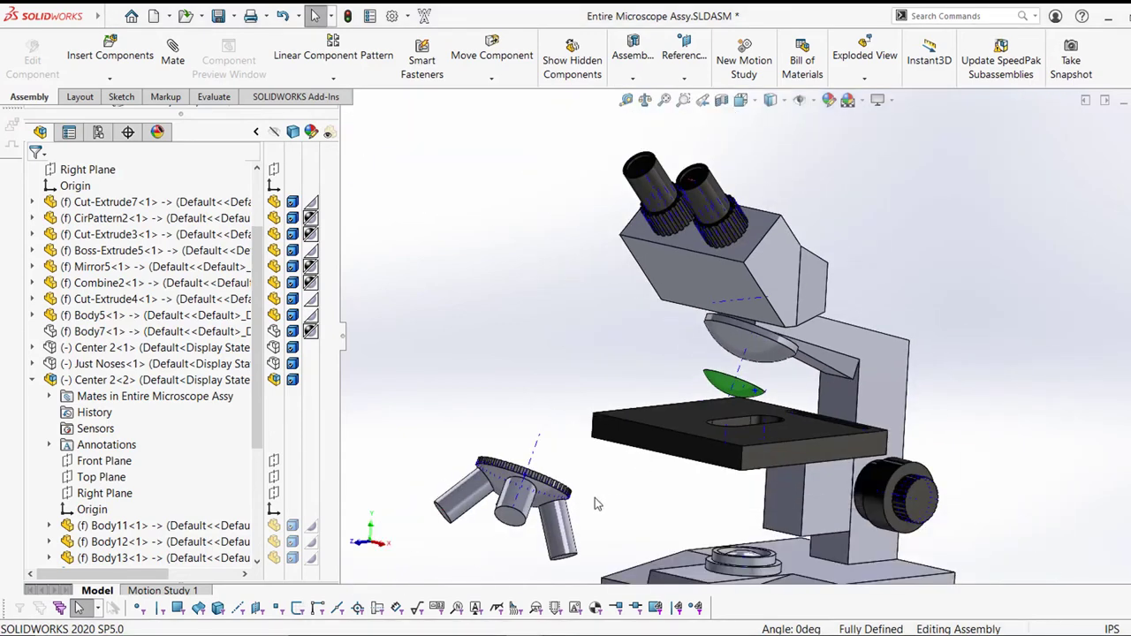
scroll(710, 357, down, 5)
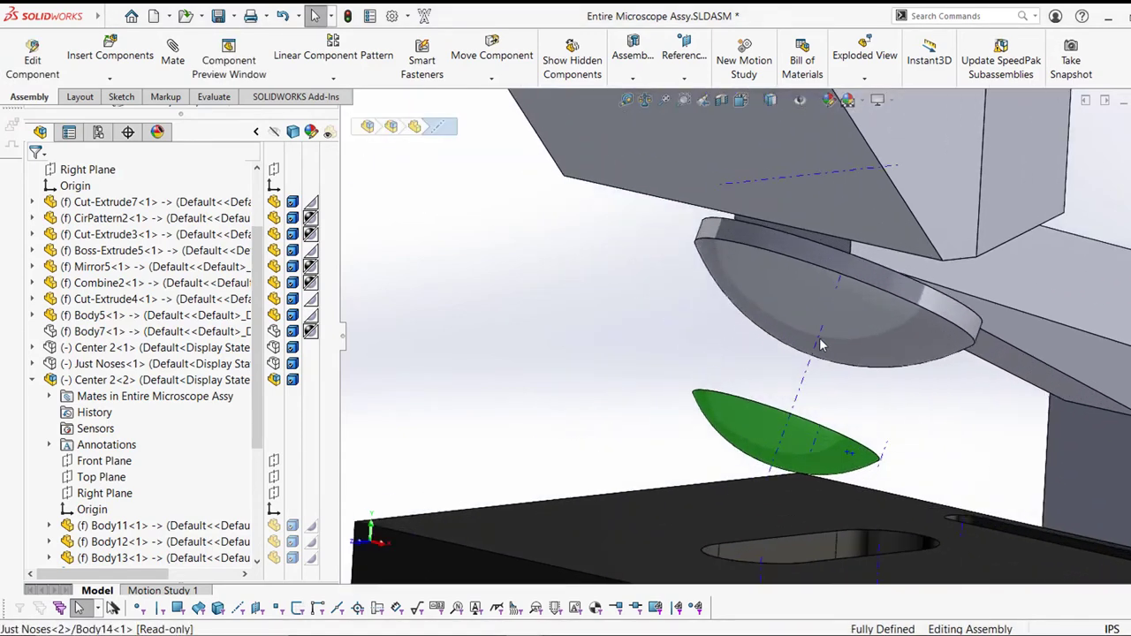
click(838, 293)
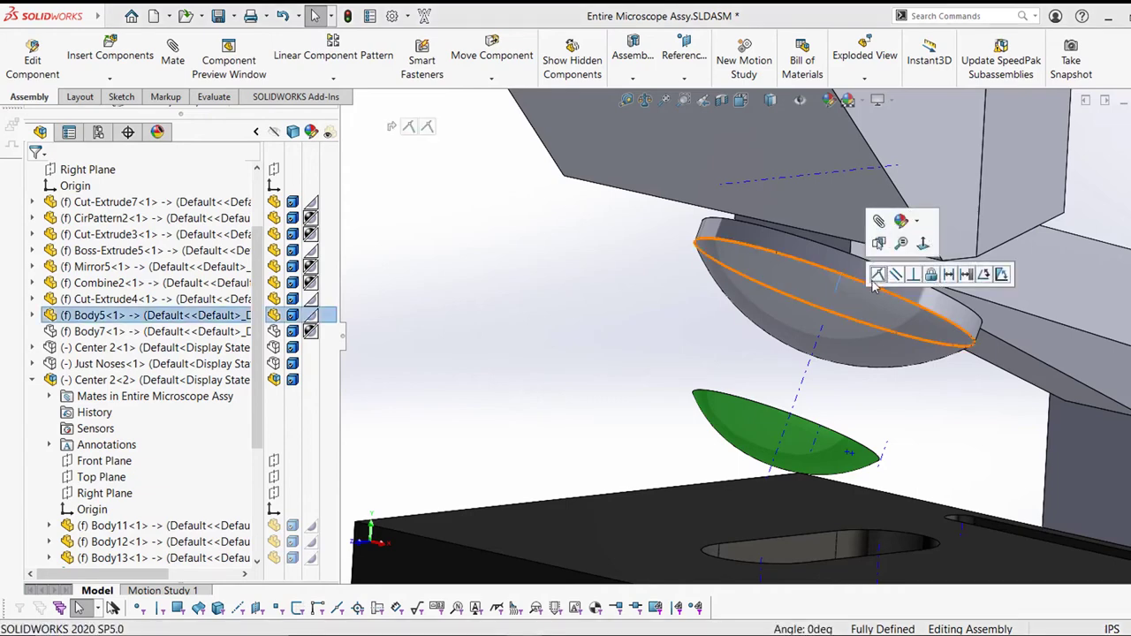
click(646, 344)
scroll(782, 334, up, 4)
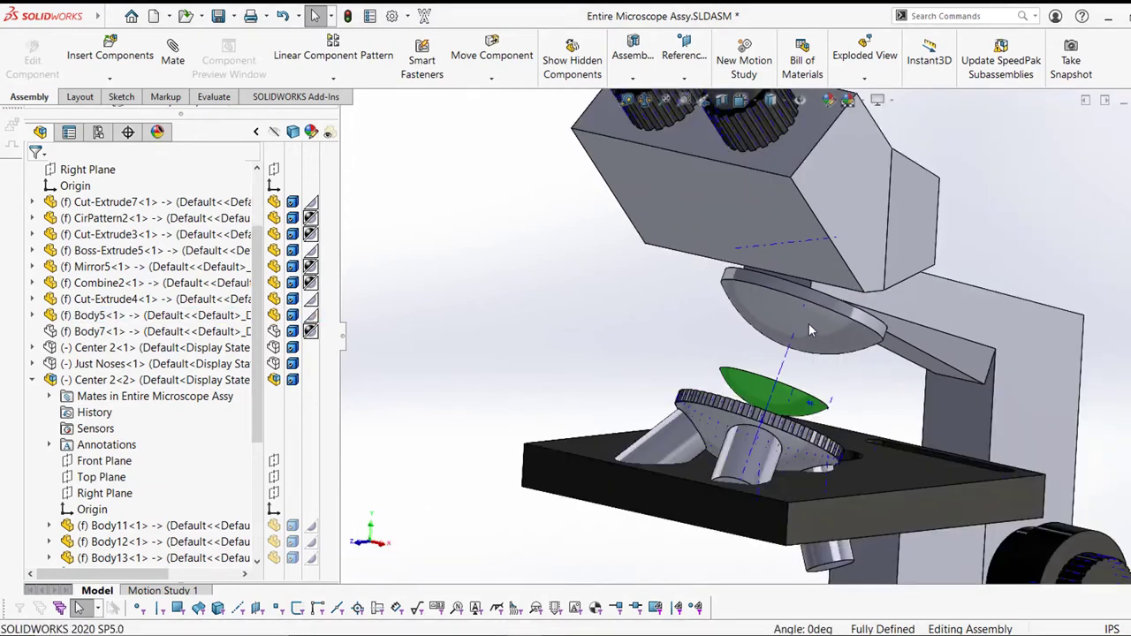
Hide the Body5 disc beneath the microscope head to expose the underside of the arm
scroll(811, 321, down, 3)
click(812, 321)
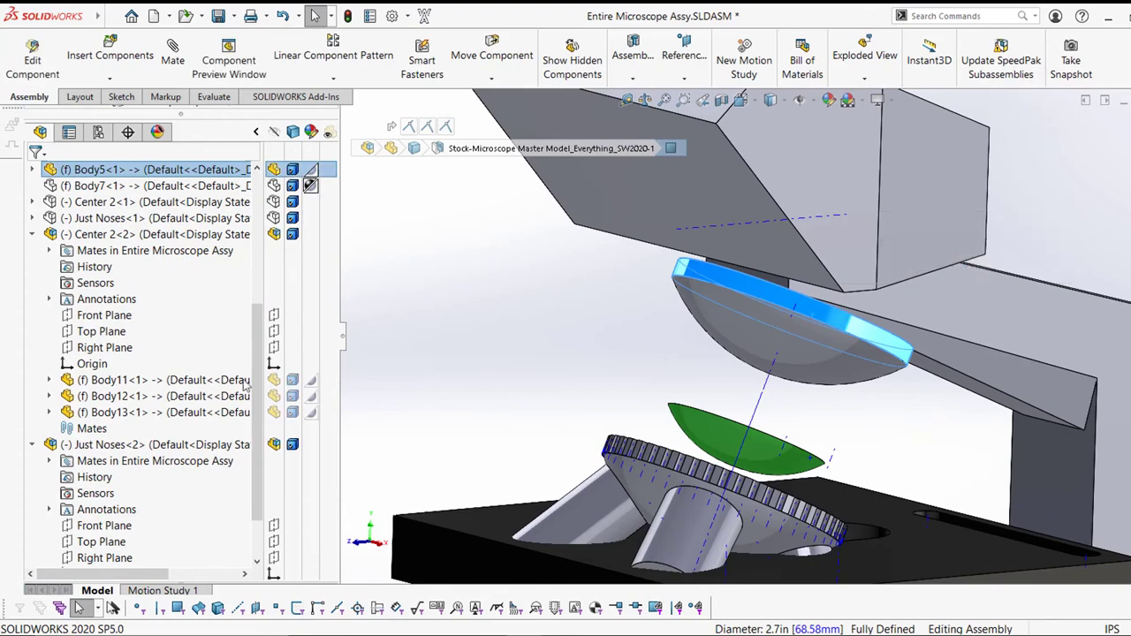
click(274, 266)
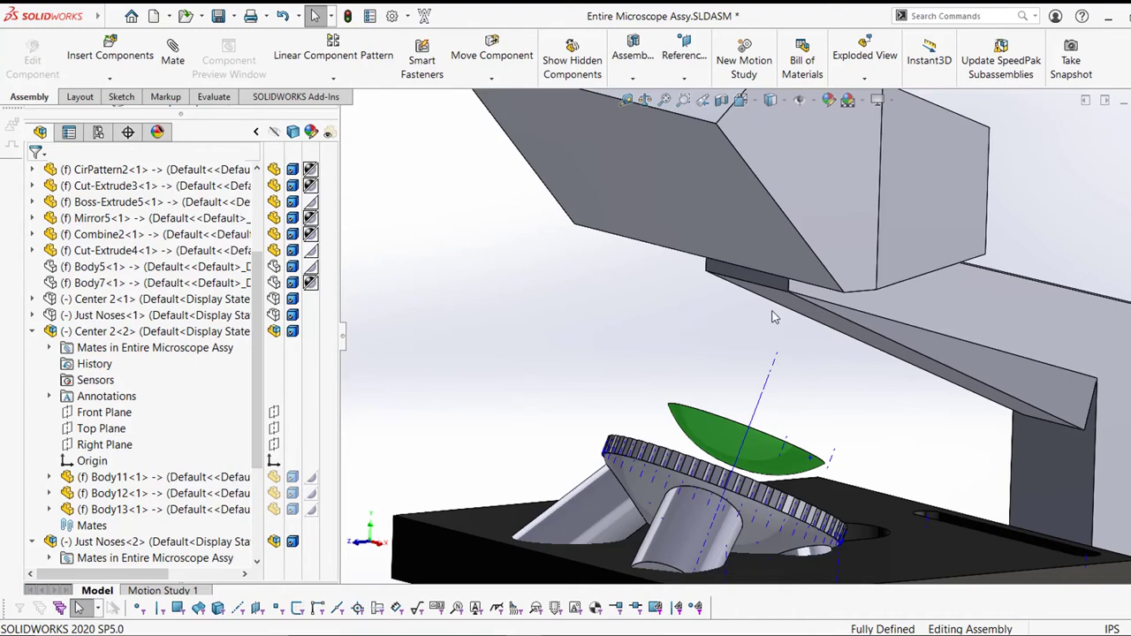
Mate the upper rim face of the Just Noses nosepiece coincident with the angled underside of the microscope arm
middle_drag(732, 412, 677, 434)
scroll(661, 430, down, 3)
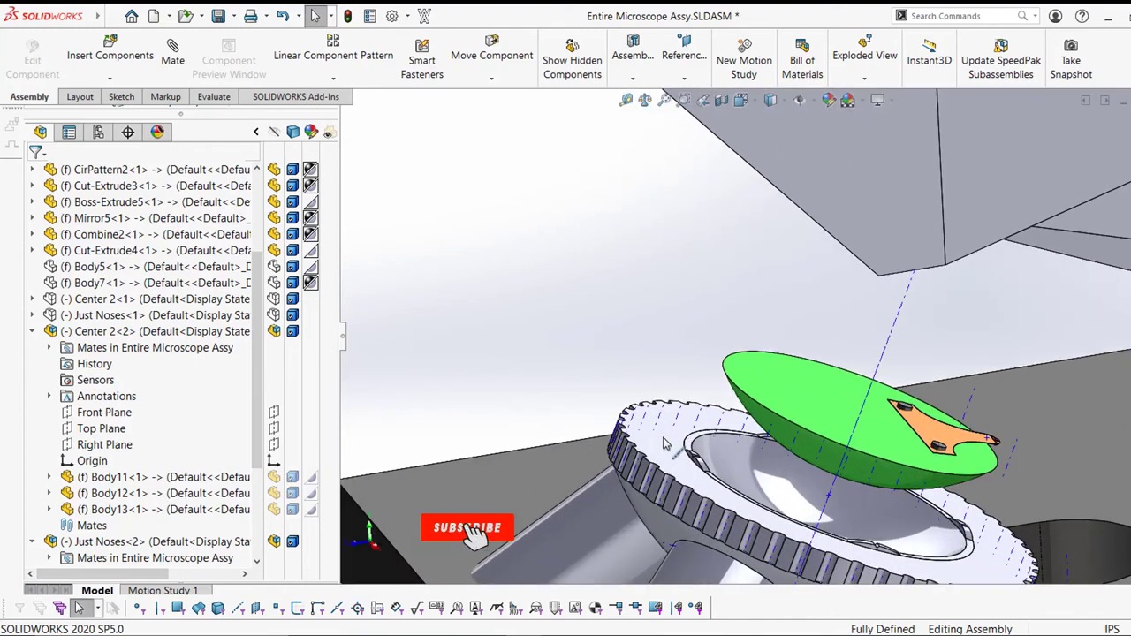
click(724, 427)
scroll(832, 257, up, 5)
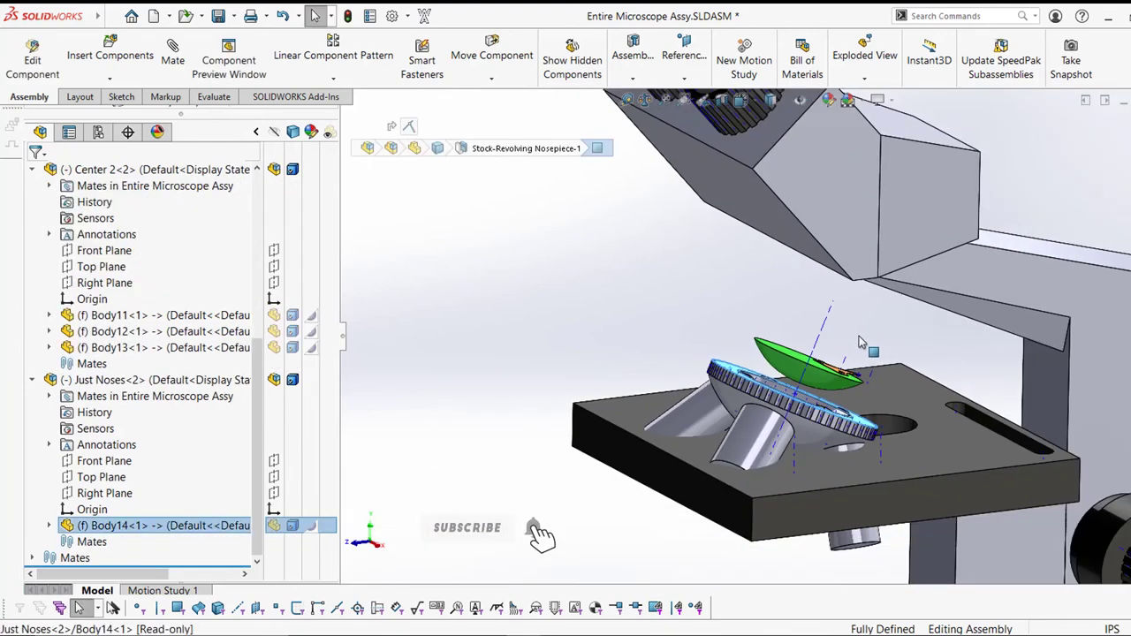
scroll(894, 265, down, 3)
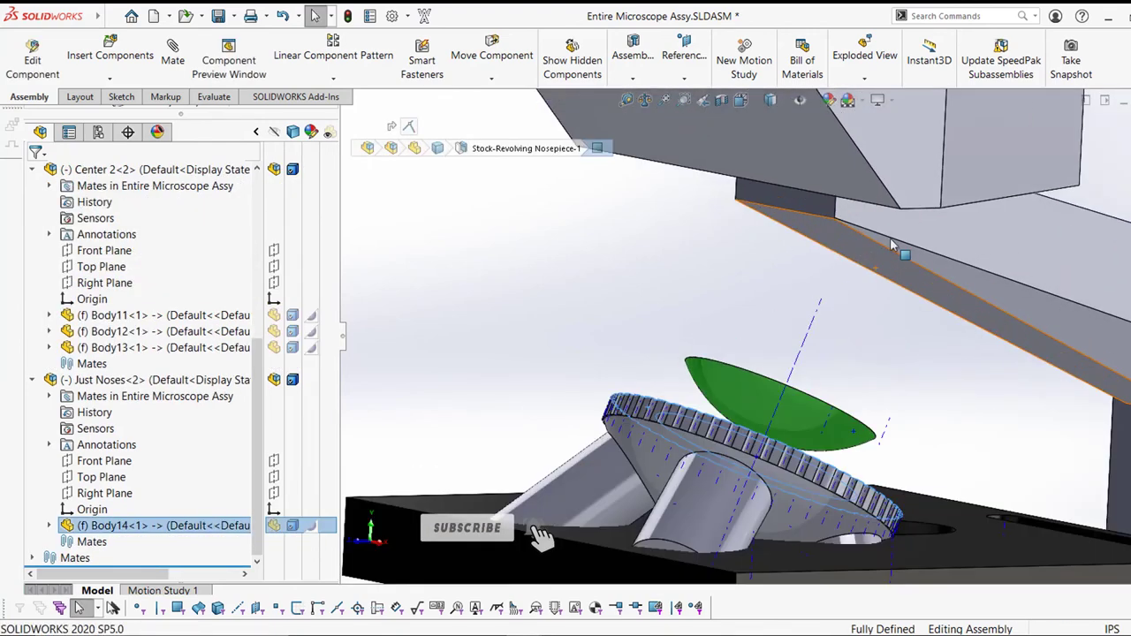
click(844, 253)
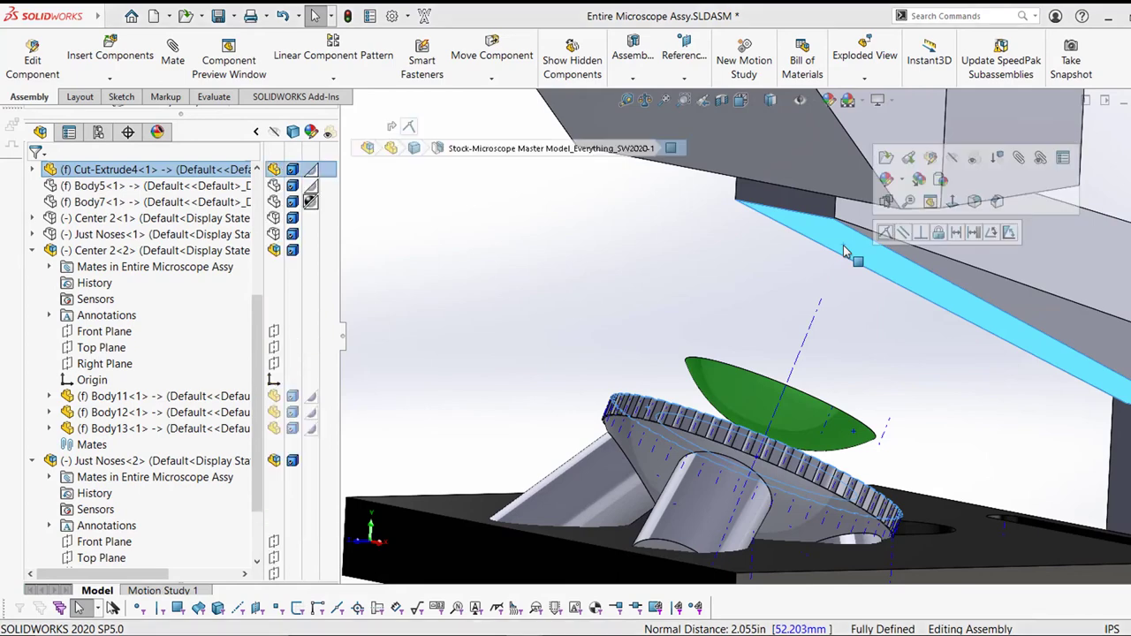
click(883, 233)
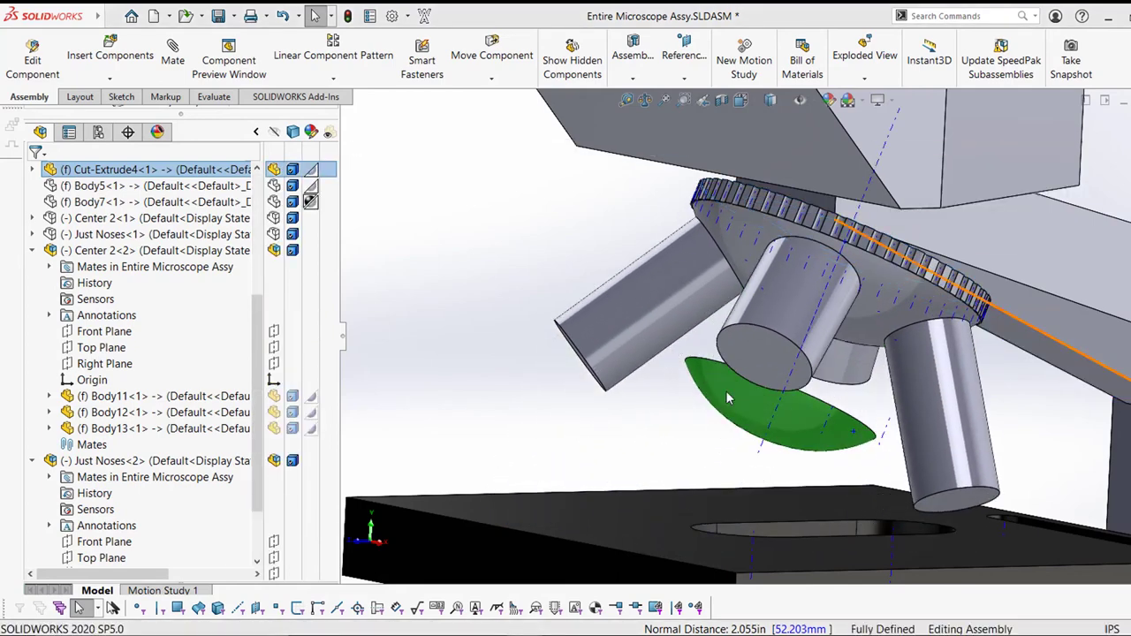
Mate the flat face of the green Center 2 body coincident with the angled underside of the microscope arm
middle_drag(755, 414, 805, 306)
scroll(769, 352, up, 3)
scroll(806, 306, down, 3)
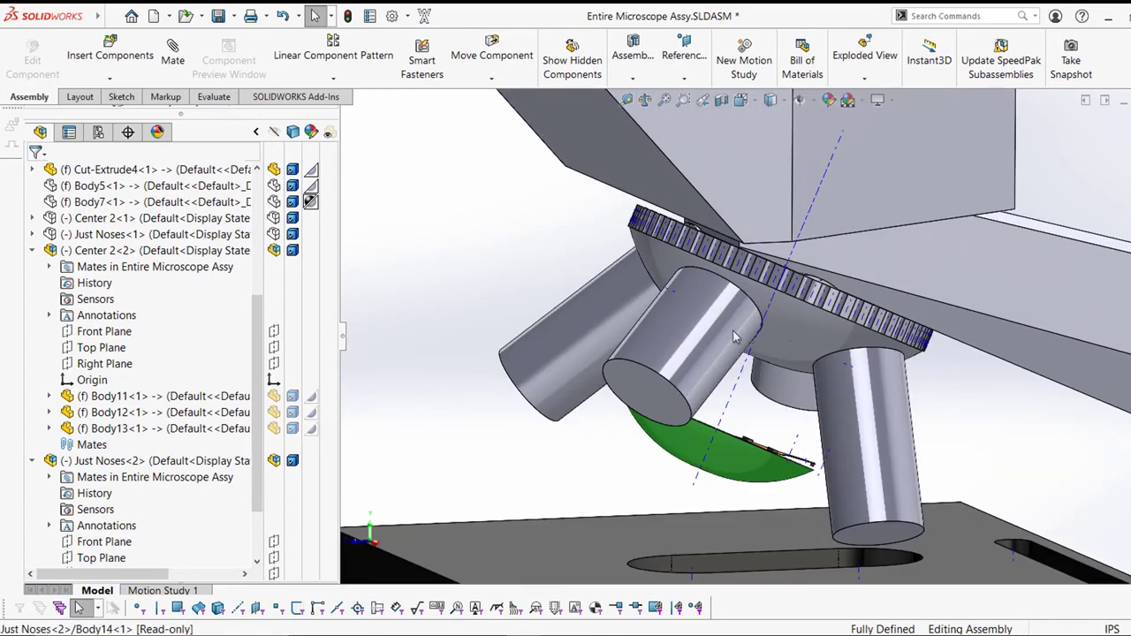
middle_drag(727, 353, 777, 329)
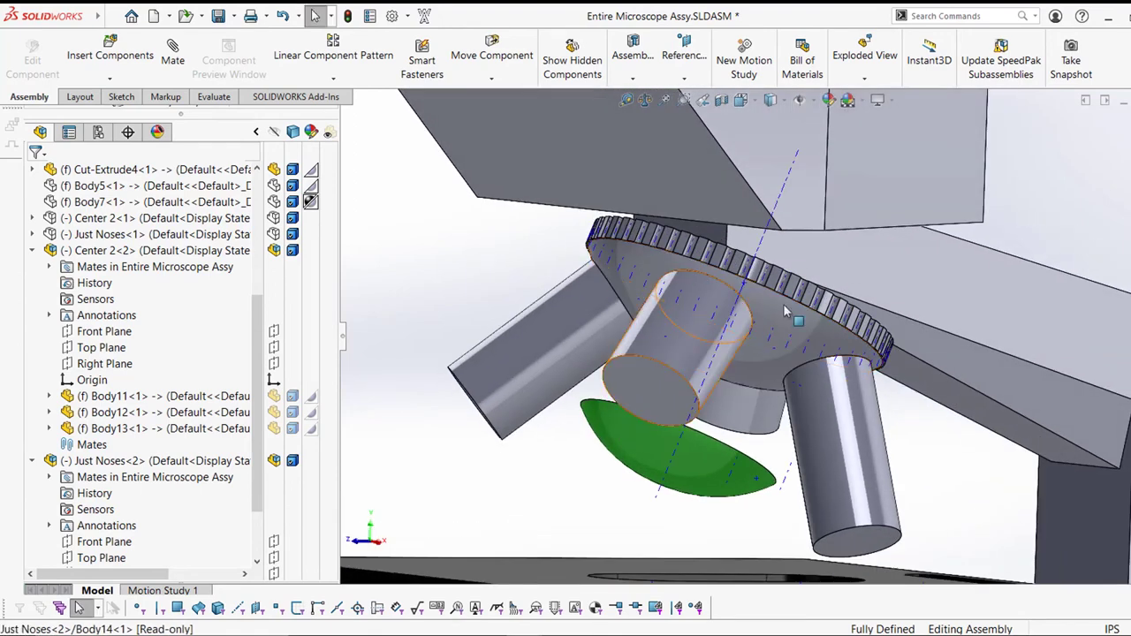
scroll(773, 250, up, 2)
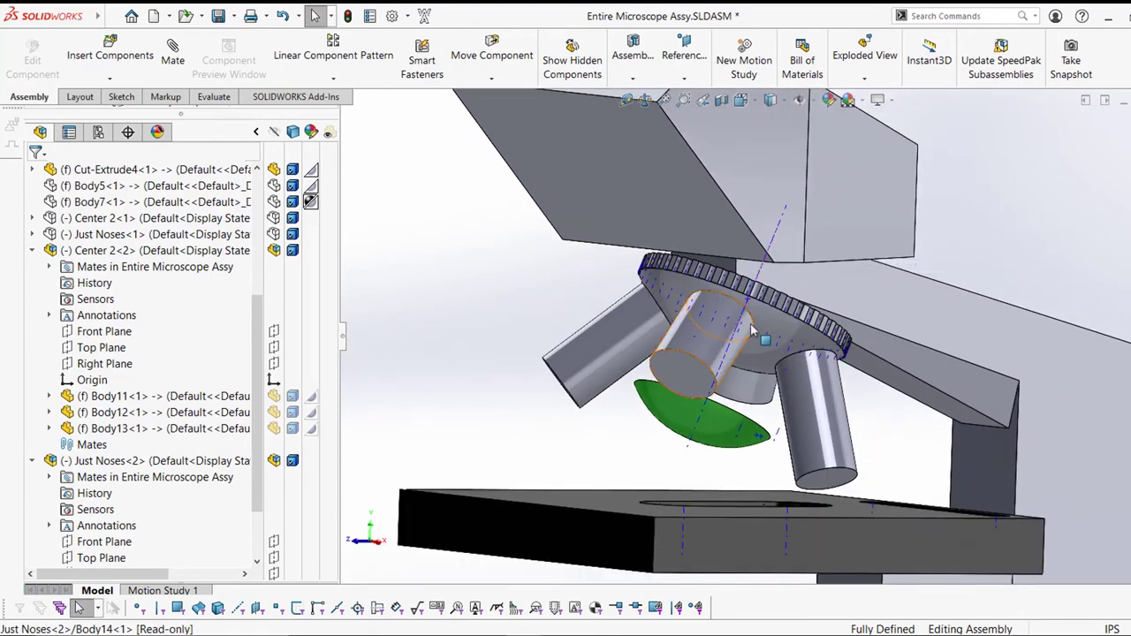
scroll(727, 404, down, 3)
middle_drag(728, 404, 649, 457)
scroll(649, 457, down, 1)
click(651, 456)
middle_drag(757, 485, 880, 402)
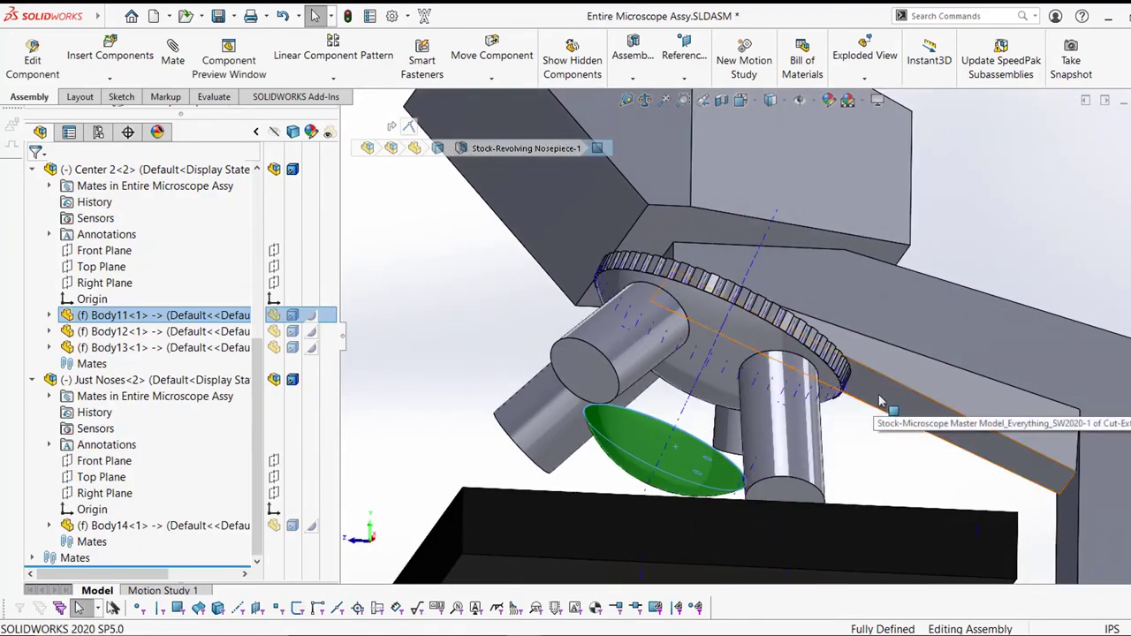
click(879, 402)
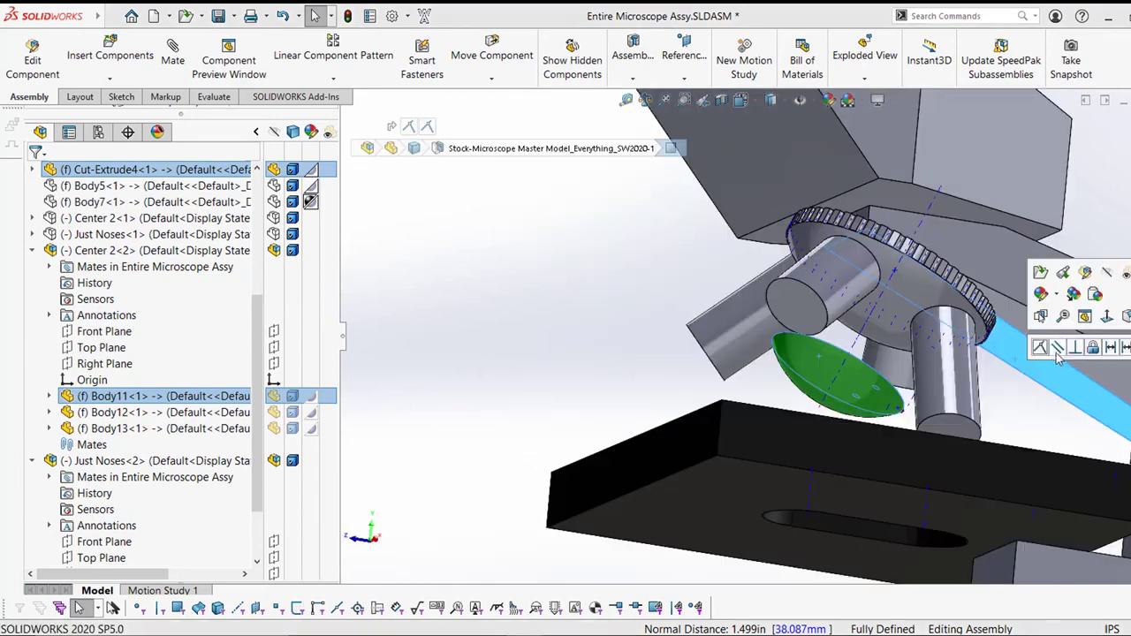
click(1045, 352)
Isolate the Center 2<2> and Just Noses<2> subassemblies from the rest of the microscope
middle_drag(777, 311, 795, 406)
scroll(636, 442, up, 2)
scroll(874, 249, down, 2)
scroll(722, 300, up, 2)
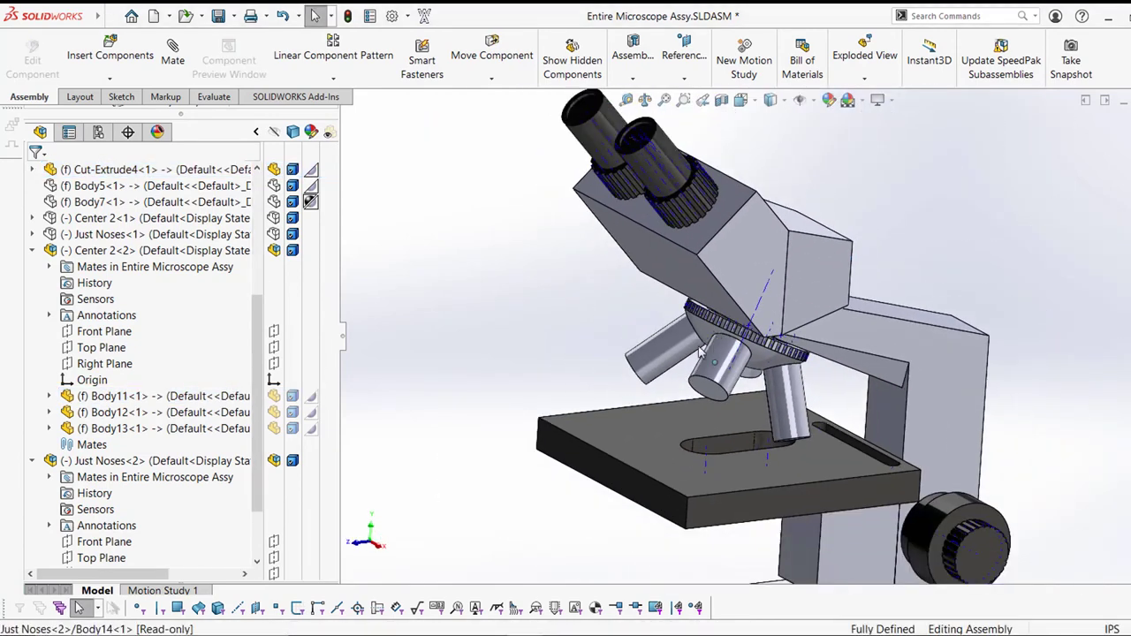
click(33, 461)
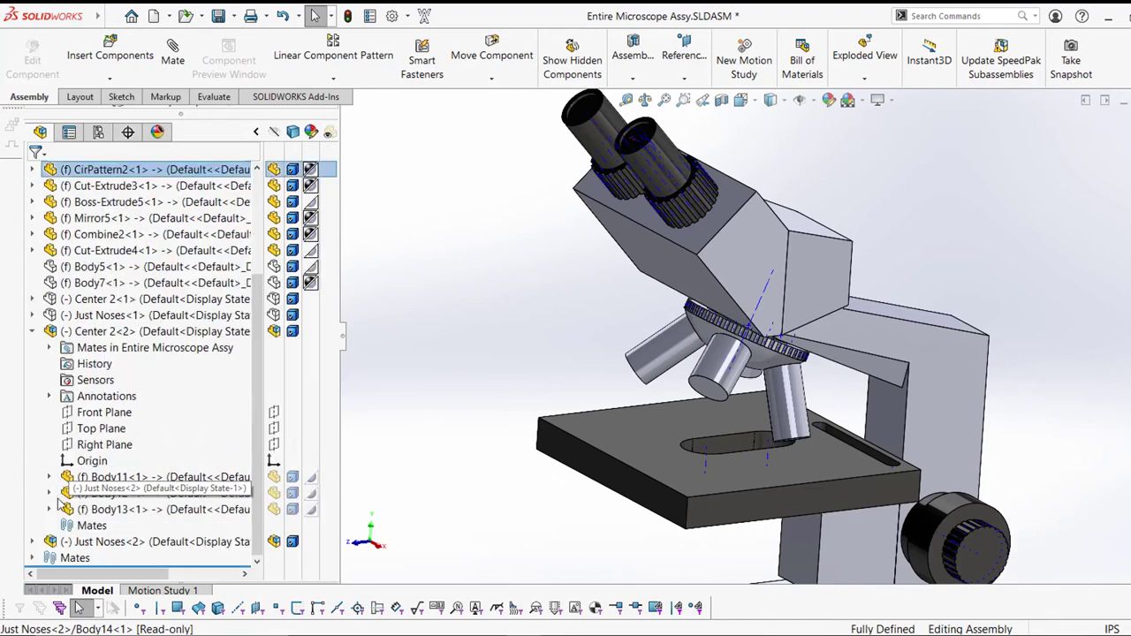
click(97, 332)
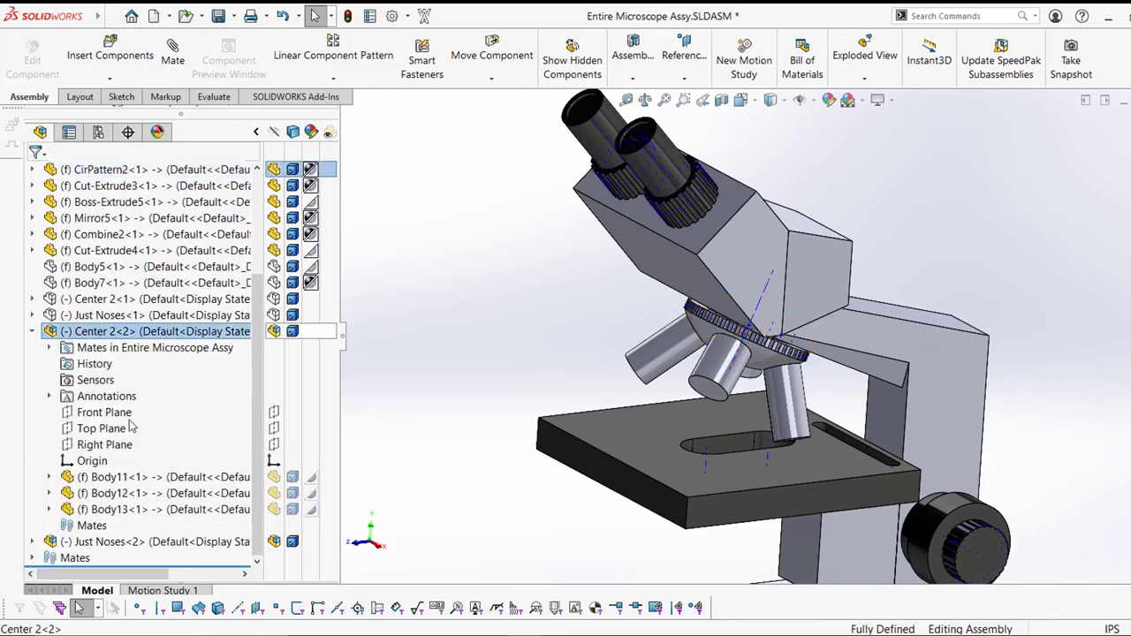
ctrl+click(104, 542)
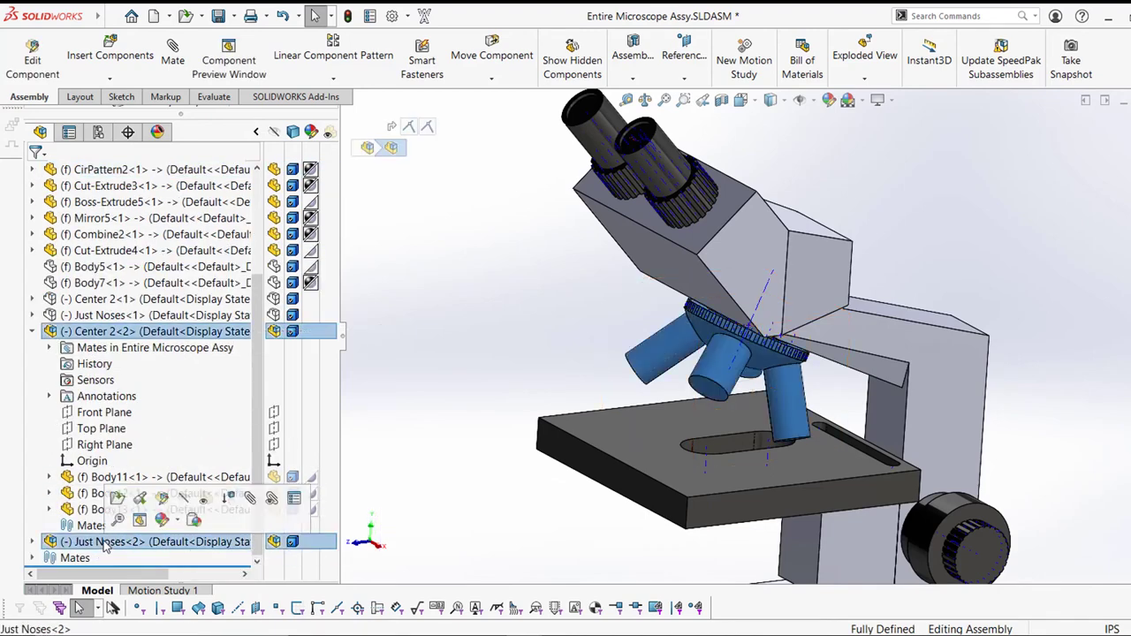
right_click(105, 544)
click(177, 192)
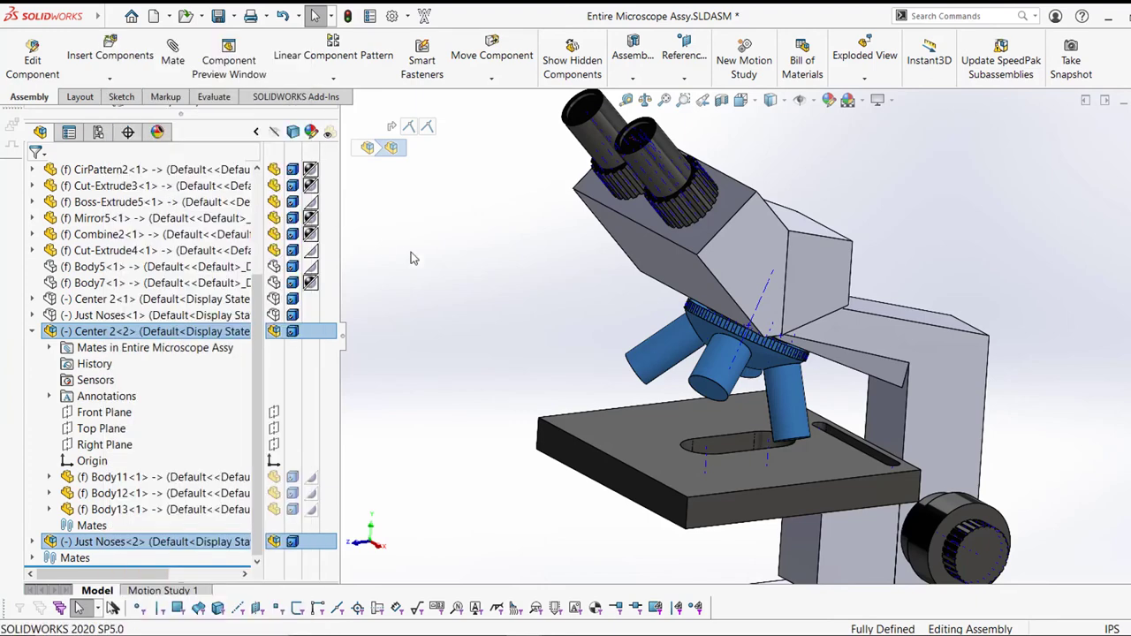
Rotate Center 2 about its central axis inside the isolated nosepiece to swing its plate around to the other side
middle_drag(823, 385, 783, 426)
middle_drag(727, 295, 755, 309)
scroll(757, 359, down, 4)
drag(782, 344, 726, 331)
scroll(744, 325, up, 2)
middle_drag(744, 325, 857, 349)
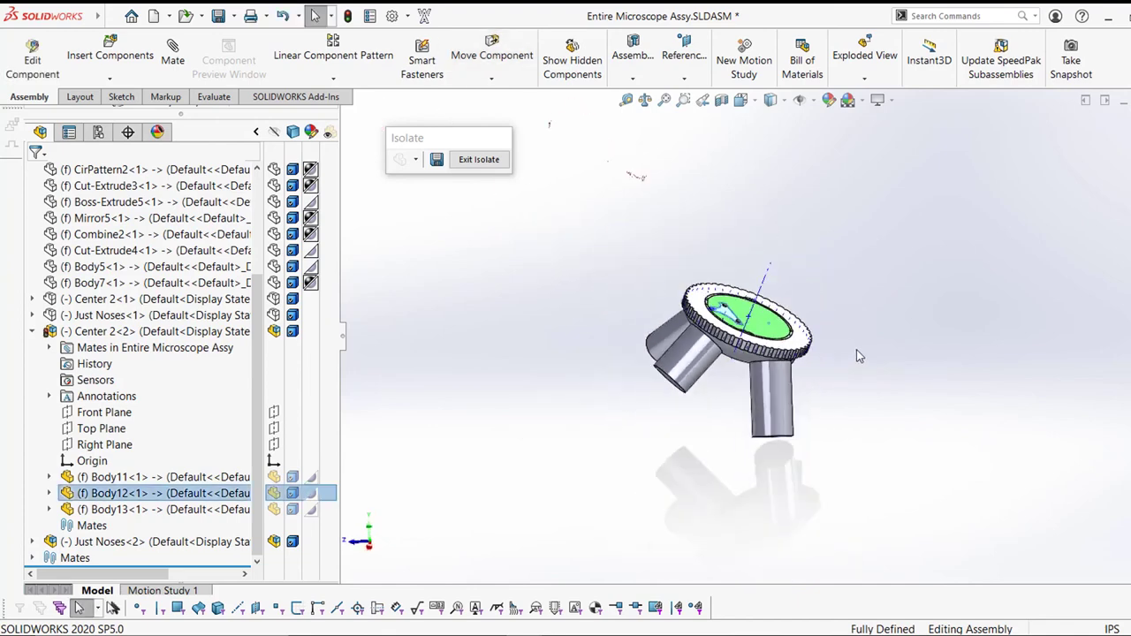
scroll(902, 328, down, 3)
middle_drag(761, 383, 590, 283)
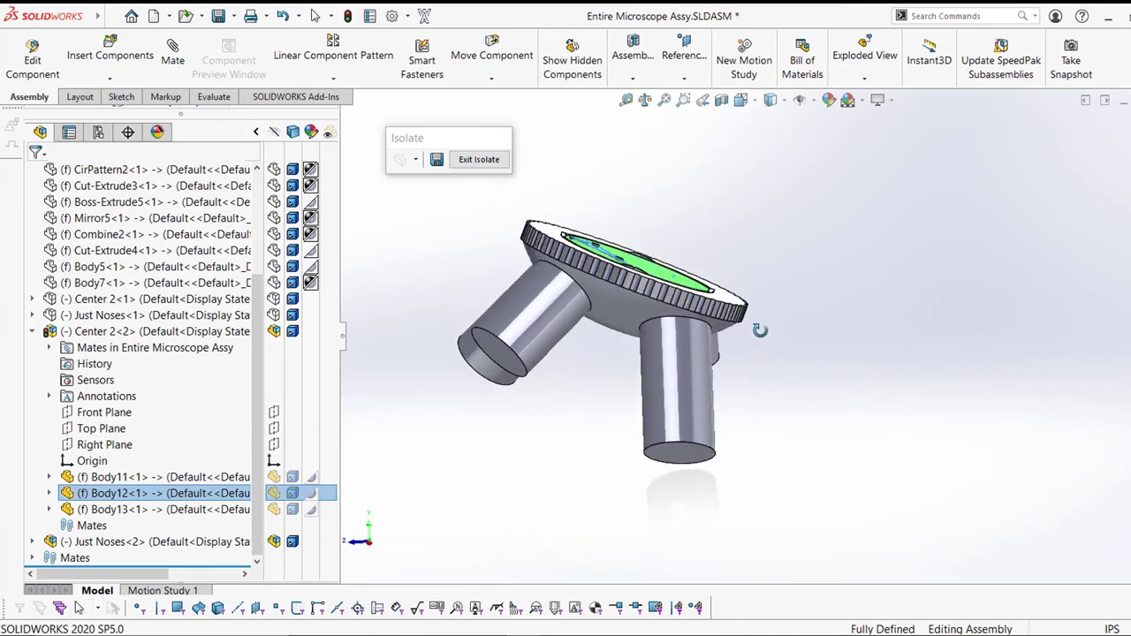
scroll(610, 283, down, 2)
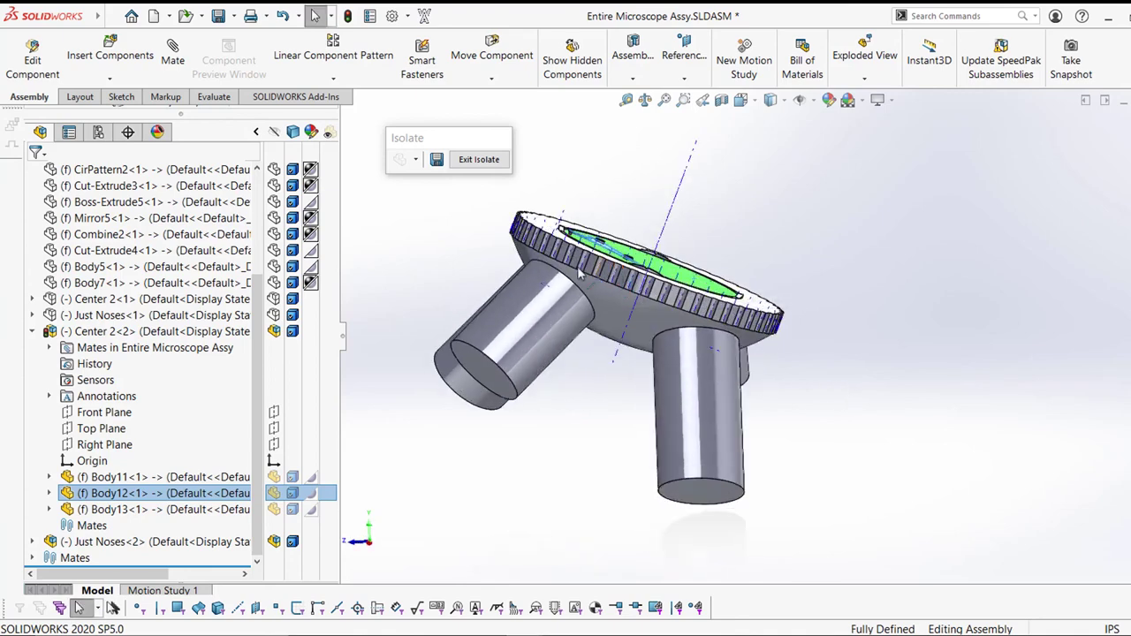